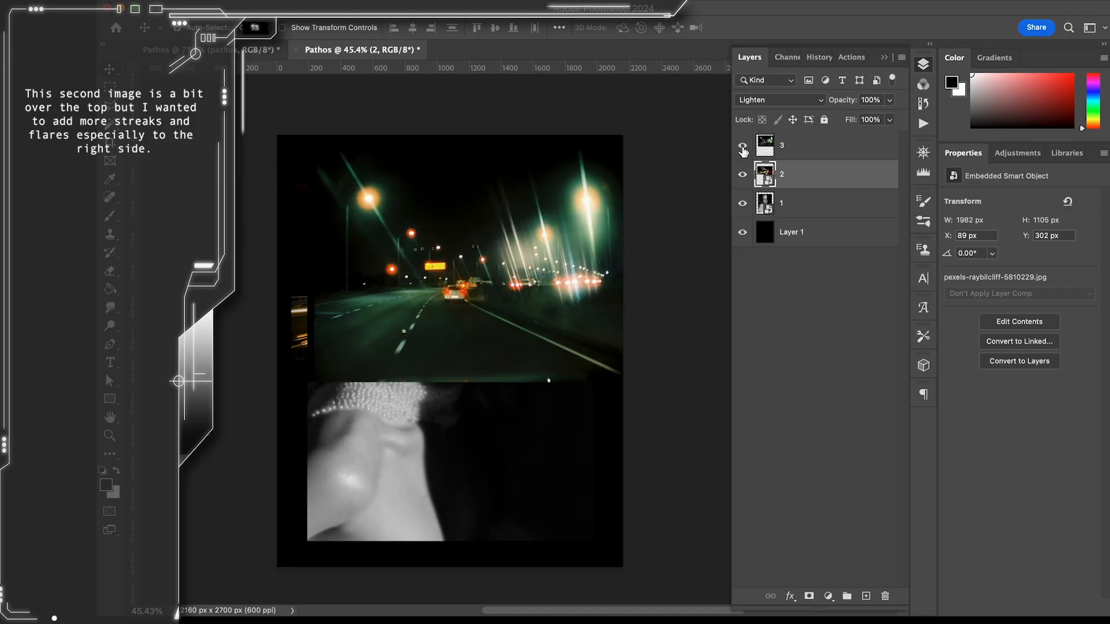
- Set the blend mode of layer 3, the night road image, to Lighten
{"action": "left_click", "coordinate": [804, 145]}
{"action": "left_click", "coordinate": [779, 100]}
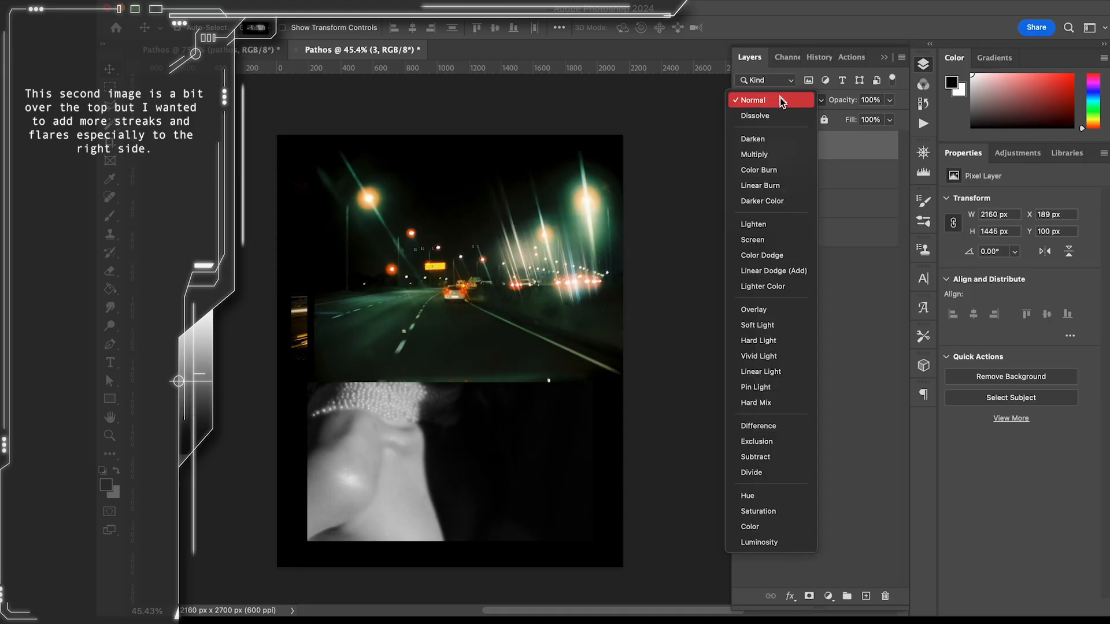
{"action": "left_click", "coordinate": [782, 225]}
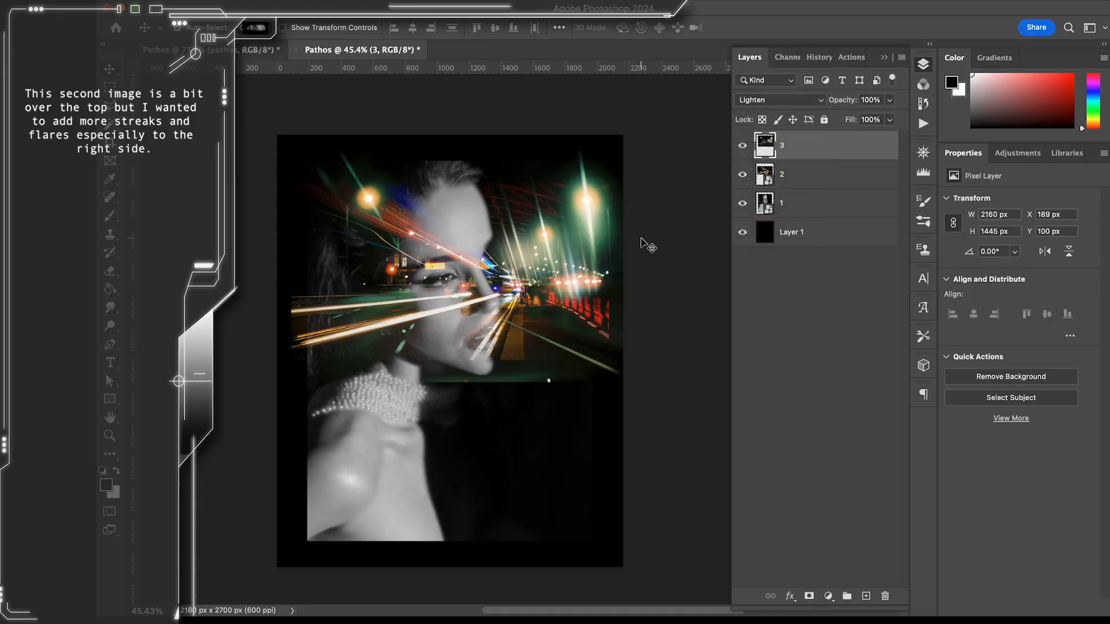
- Scale layer 3 down to about 1289 × 863 px and place it over the right side of the composition beside the face
{"action": "key", "text": "ctrl+t"}
{"action": "mouse_move", "coordinate": [589, 275]}
{"action": "left_mouse_down"}
{"action": "mouse_move", "coordinate": [573, 283]}
{"action": "mouse_move", "coordinate": [601, 280]}
{"action": "mouse_move", "coordinate": [590, 284]}
{"action": "left_mouse_up"}
{"action": "left_click_drag", "start_coordinate": [307, 276], "coordinate": [346, 276]}
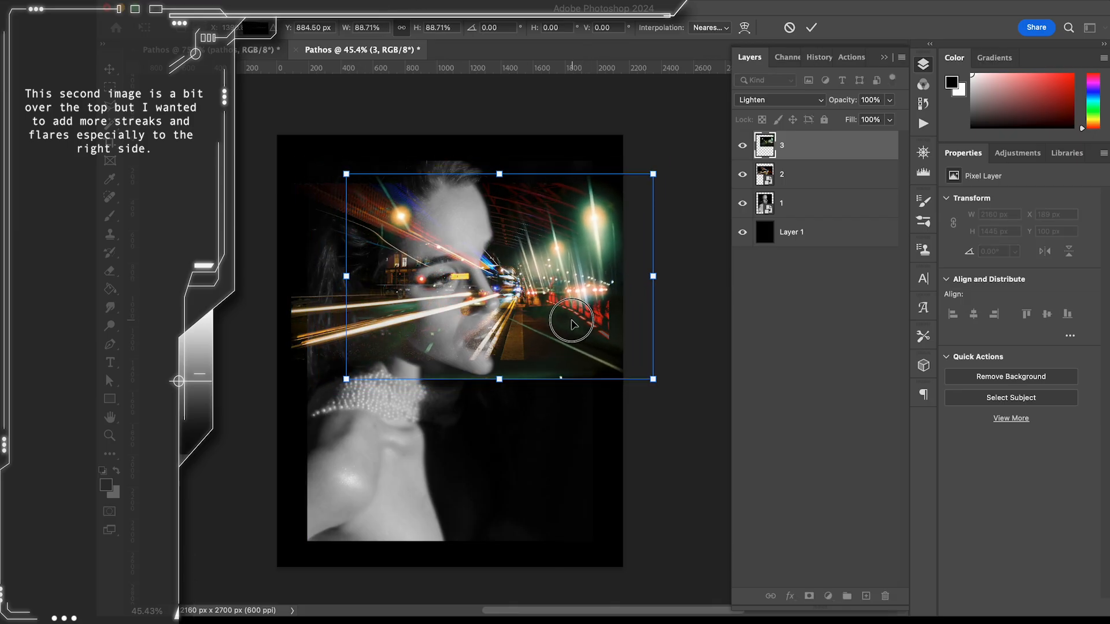
{"action": "left_click_drag", "start_coordinate": [501, 376], "coordinate": [500, 351]}
{"action": "left_click_drag", "start_coordinate": [543, 310], "coordinate": [558, 319]}
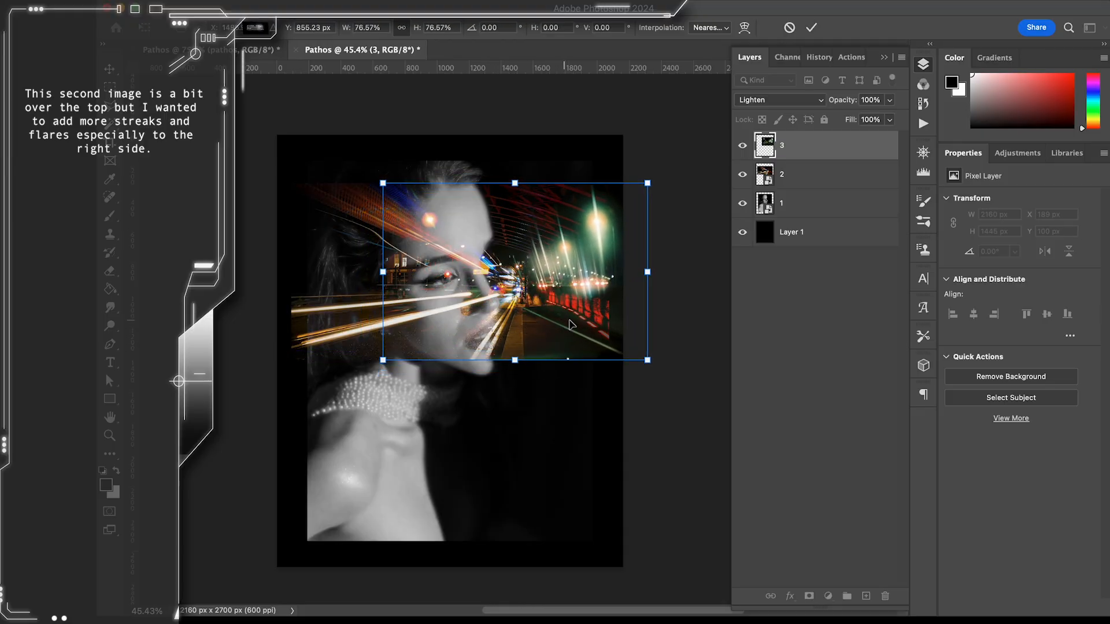
{"action": "left_click_drag", "start_coordinate": [383, 271], "coordinate": [437, 260]}
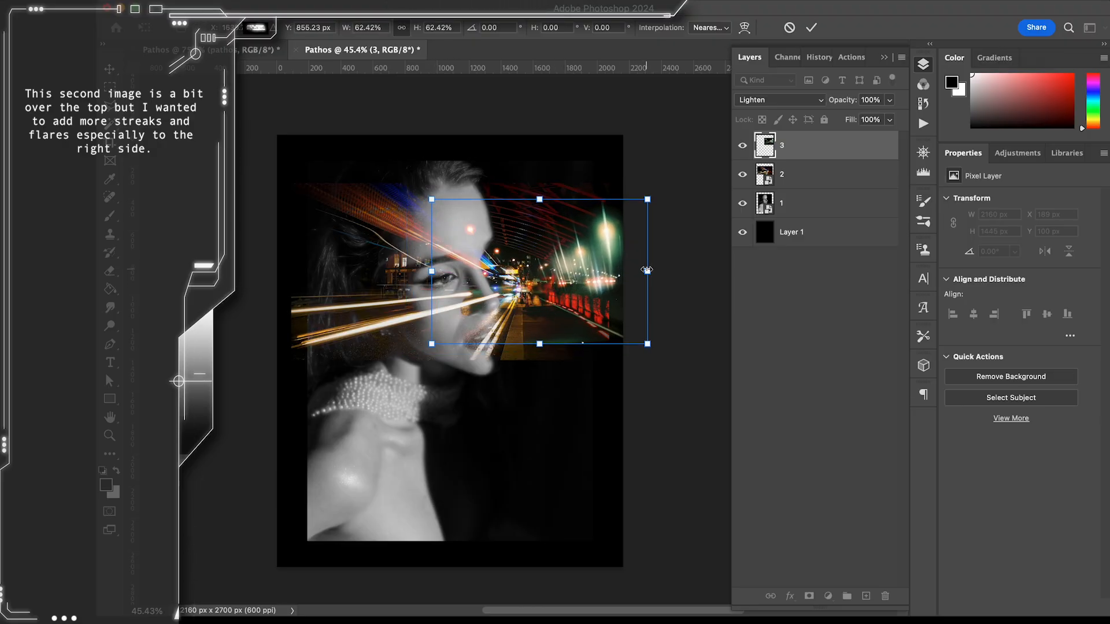
{"action": "left_click_drag", "start_coordinate": [648, 272], "coordinate": [640, 277]}
{"action": "key", "text": "Return"}
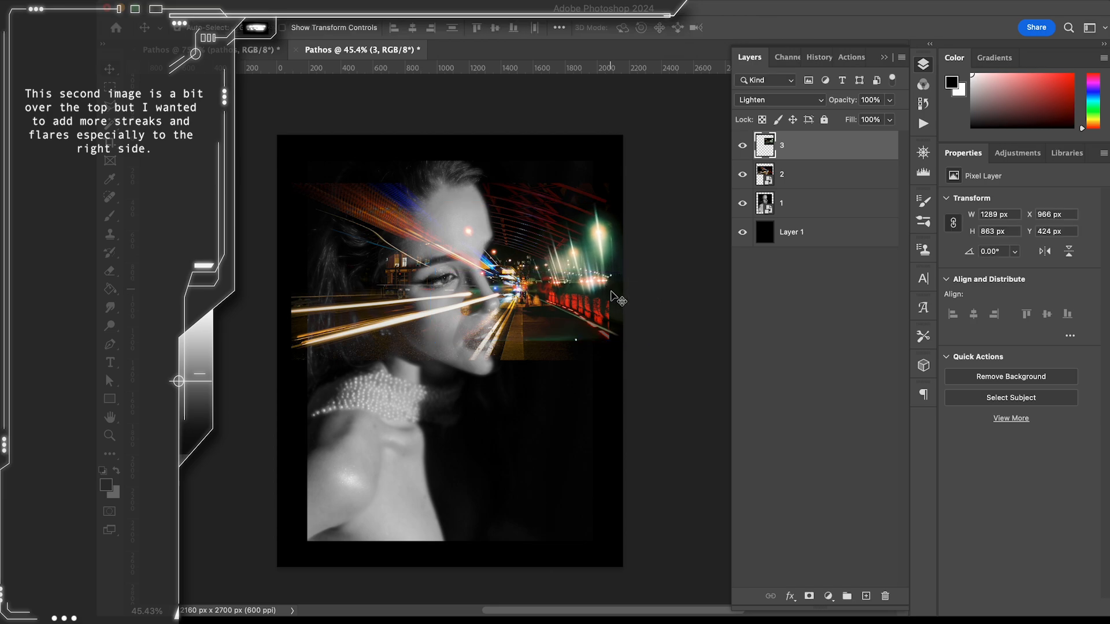
- Add a mask to layer 3 and paint out its unwanted parts around the eye and lower edge with a soft round brush at 140 px
{"action": "scroll", "coordinate": [581, 302], "scroll_direction": "up", "scroll_amount": 5}
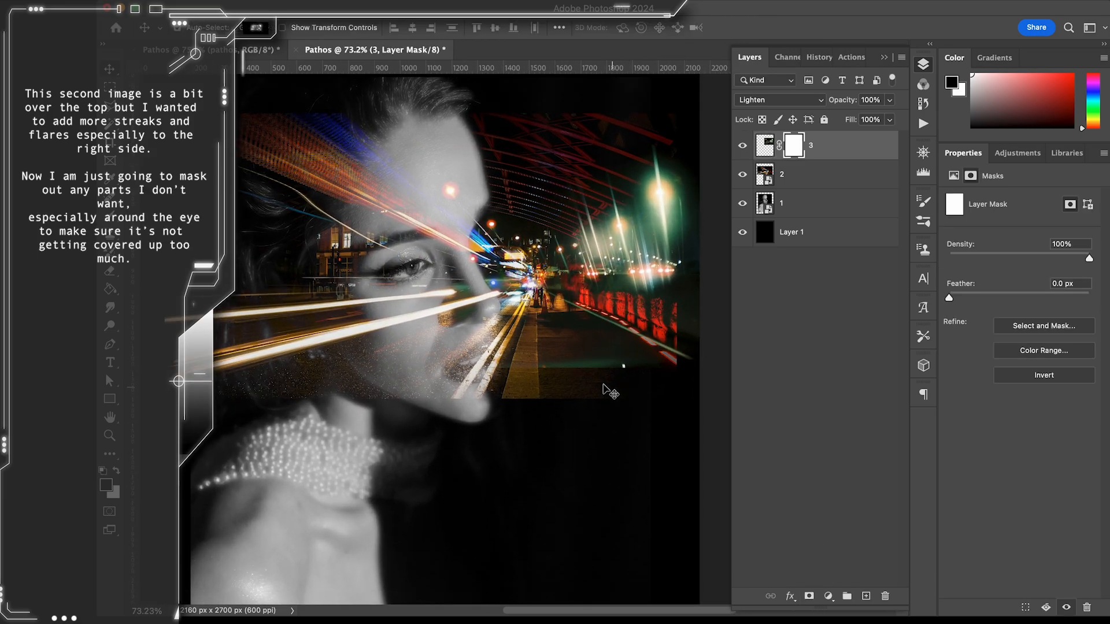
{"action": "right_click", "coordinate": [564, 381]}
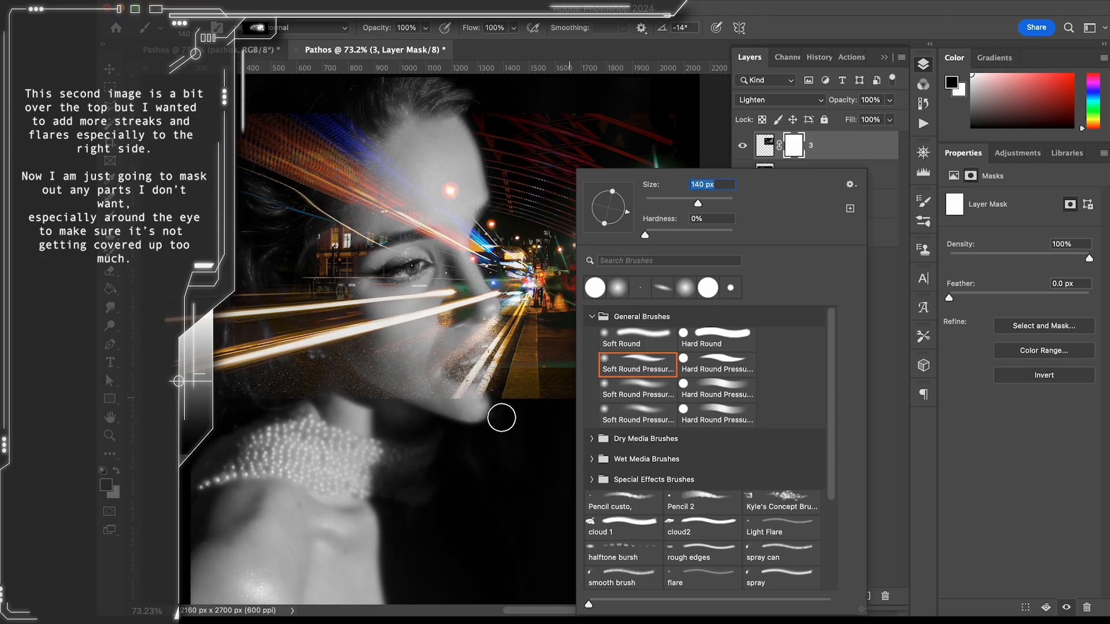
{"action": "left_click", "coordinate": [501, 363]}
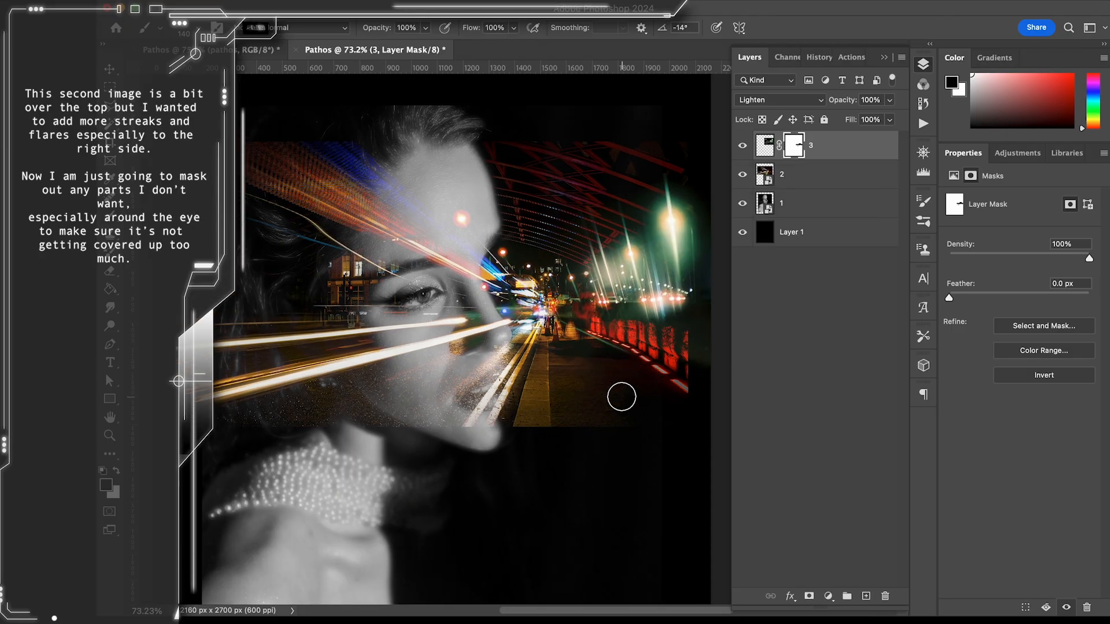
{"action": "scroll", "coordinate": [355, 283], "scroll_direction": "up", "scroll_amount": 2}
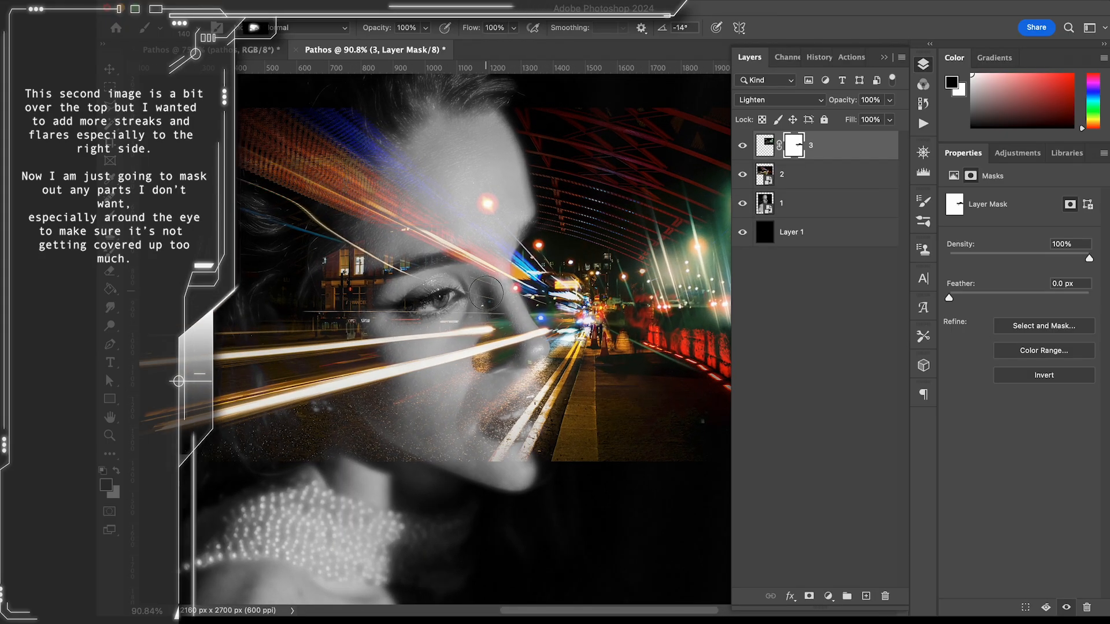
{"action": "scroll", "coordinate": [462, 306], "scroll_direction": "down", "scroll_amount": 3}
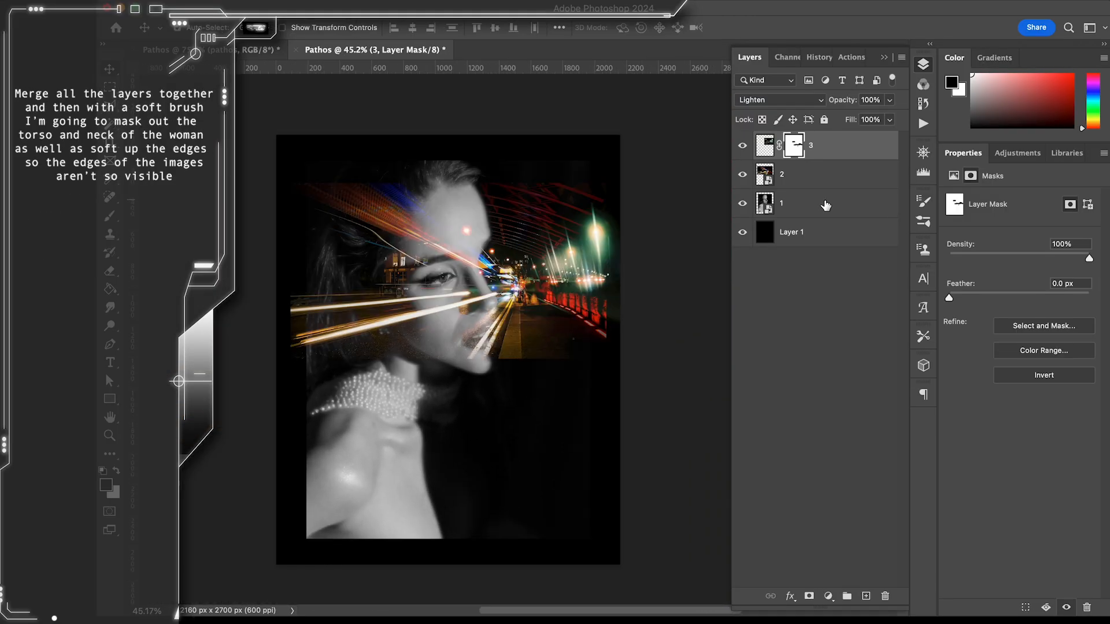
- Merge layers 3, 2 and 1 into one layer and add a layer mask to it
{"action": "left_click", "coordinate": [823, 205], "text": "shift"}
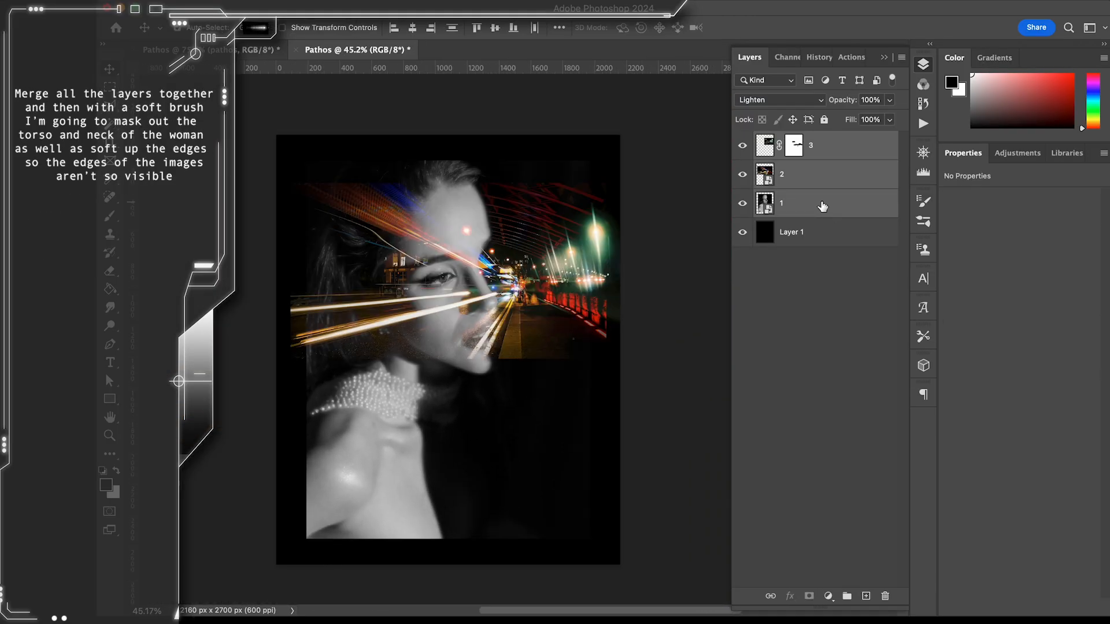
{"action": "key", "text": "ctrl+e"}
{"action": "left_click", "coordinate": [809, 596]}
- Mask out the woman's torso and neck on the merged layer with a larger soft black brush
{"action": "key", "text": "b"}
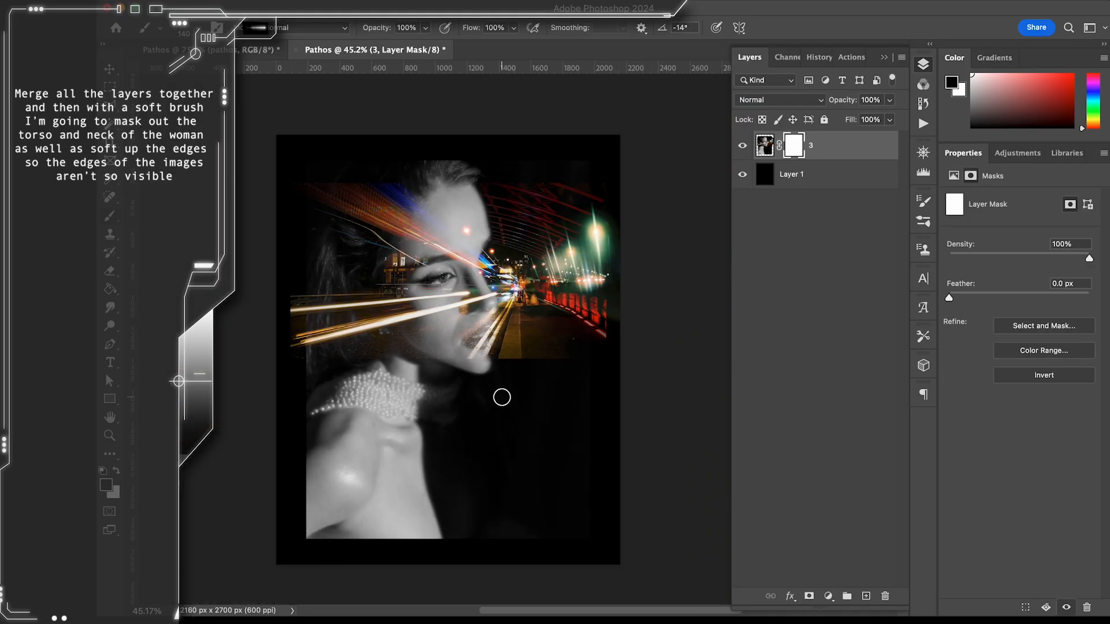
{"action": "right_click", "coordinate": [495, 312]}
{"action": "left_click", "coordinate": [412, 95]}
{"action": "mouse_move", "coordinate": [306, 411]}
{"action": "left_mouse_down"}
{"action": "mouse_move", "coordinate": [347, 453]}
{"action": "mouse_move", "coordinate": [364, 508]}
{"action": "mouse_move", "coordinate": [471, 506]}
{"action": "mouse_move", "coordinate": [426, 491]}
{"action": "mouse_move", "coordinate": [383, 508]}
{"action": "mouse_move", "coordinate": [367, 466]}
{"action": "mouse_move", "coordinate": [438, 412]}
{"action": "mouse_move", "coordinate": [357, 393]}
{"action": "mouse_move", "coordinate": [409, 379]}
{"action": "mouse_move", "coordinate": [345, 394]}
{"action": "mouse_move", "coordinate": [370, 393]}
{"action": "left_mouse_up"}
{"action": "scroll", "coordinate": [384, 392], "scroll_direction": "up", "scroll_amount": 2}
{"action": "scroll", "coordinate": [345, 431], "scroll_direction": "up", "scroll_amount": 2}
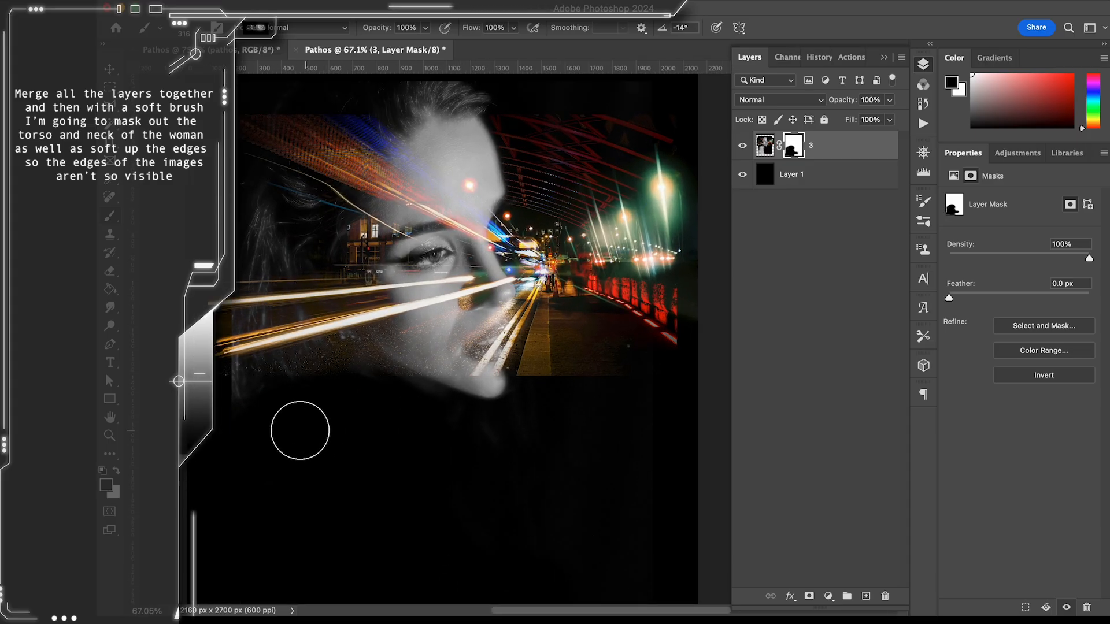
{"action": "scroll", "coordinate": [231, 379], "scroll_direction": "down", "scroll_amount": 3}
{"action": "key", "text": "v"}
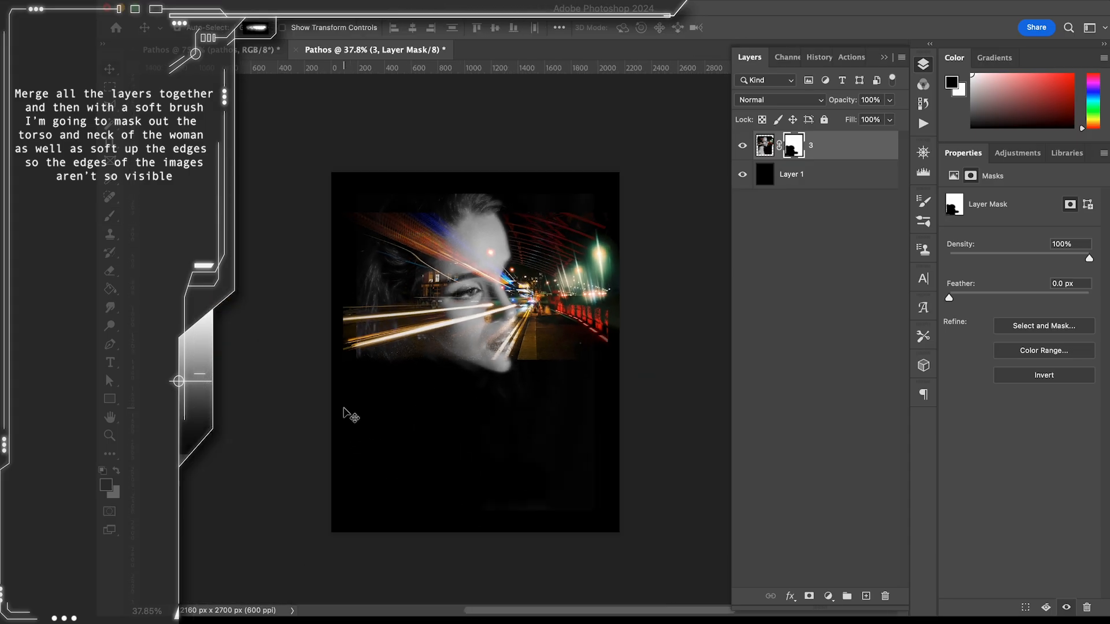
- Scale the merged layer to about 1937 × 2124 px and move it down, centred horizontally on the canvas
{"action": "key", "text": "super+t"}
{"action": "left_click_drag", "start_coordinate": [523, 263], "coordinate": [523, 294]}
{"action": "left_click_drag", "start_coordinate": [632, 379], "coordinate": [547, 379]}
{"action": "key", "text": "Return"}
- Soften the right edge of the merged image by painting black on its layer mask
{"action": "key", "text": "b"}
{"action": "scroll", "coordinate": [634, 376], "scroll_direction": "up", "scroll_amount": 2}
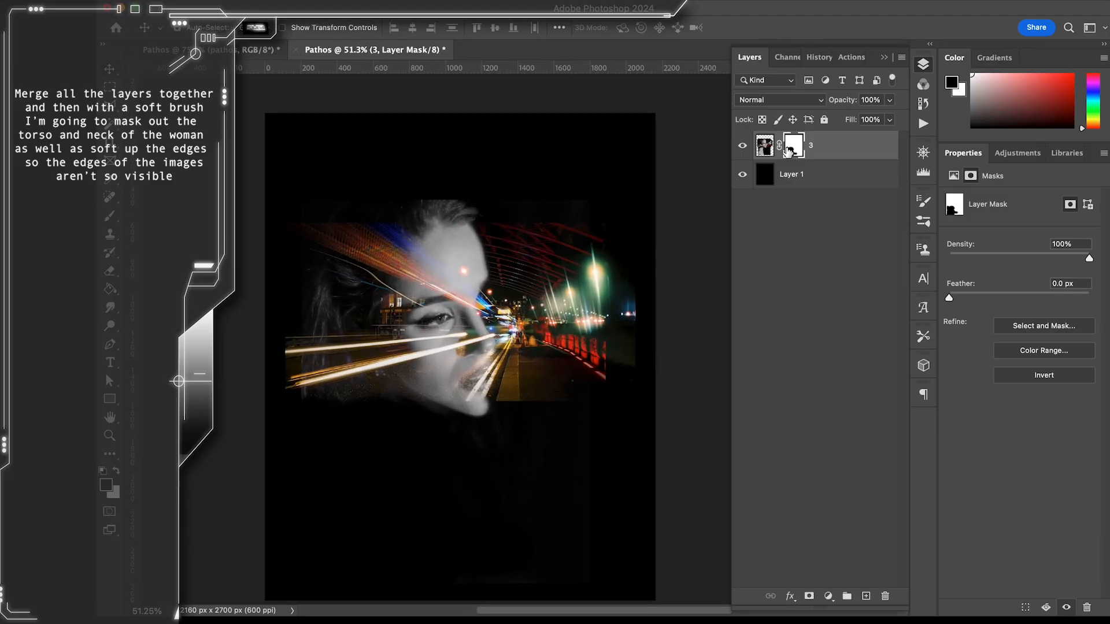
{"action": "key", "text": "v"}
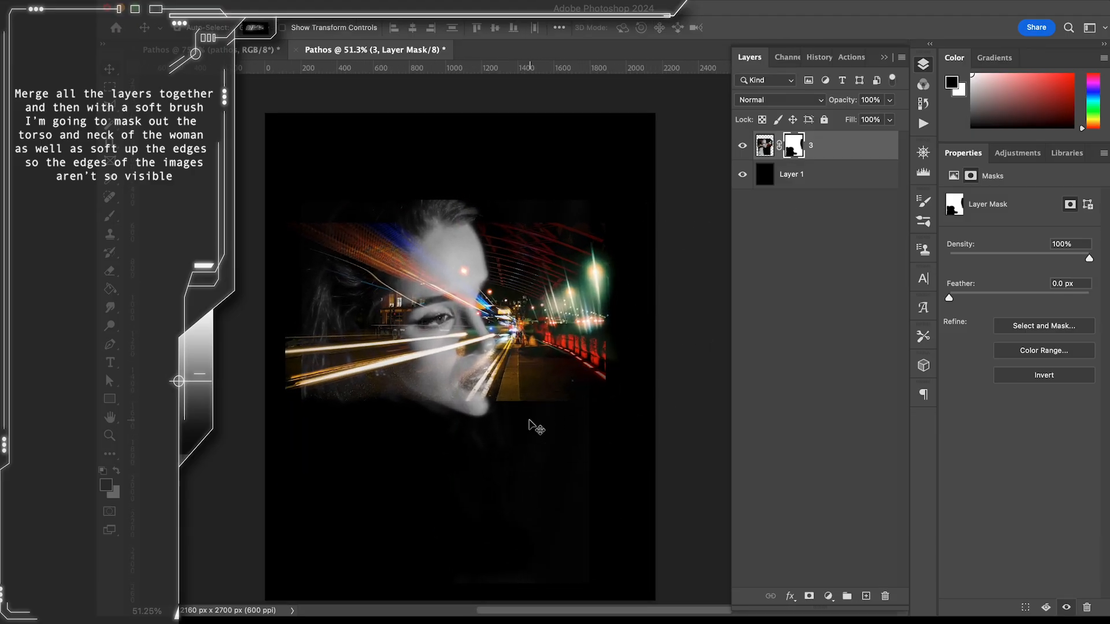
- Convert layer 3 to a smart object and move it down to a Y position of 576 px
{"action": "scroll", "coordinate": [532, 426], "scroll_direction": "down", "scroll_amount": 1}
{"action": "left_click", "coordinate": [844, 156]}
{"action": "right_click", "coordinate": [845, 156]}
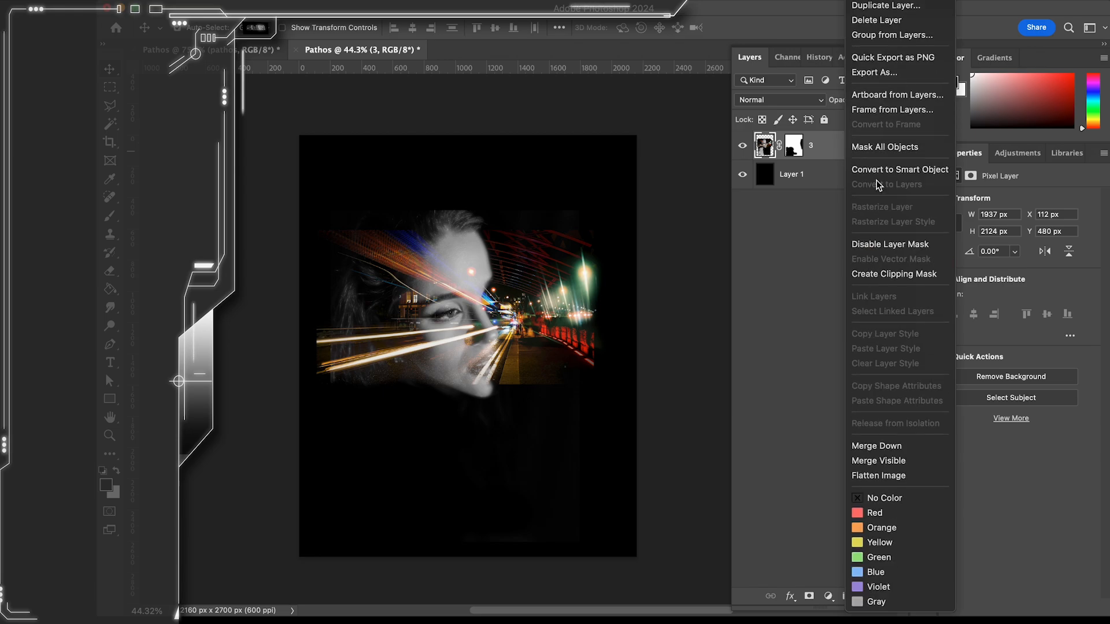
{"action": "left_click", "coordinate": [873, 106]}
{"action": "key", "text": "ctrl+t"}
{"action": "left_click_drag", "start_coordinate": [501, 331], "coordinate": [504, 343]}
{"action": "key", "text": "Return"}
- Apply Filter Gallery's Water Paper and Diffuse Glow to layer 3, with Diffuse Glow graininess 0, glow amount 14 and clear amount 17
{"action": "left_click", "coordinate": [451, 7]}
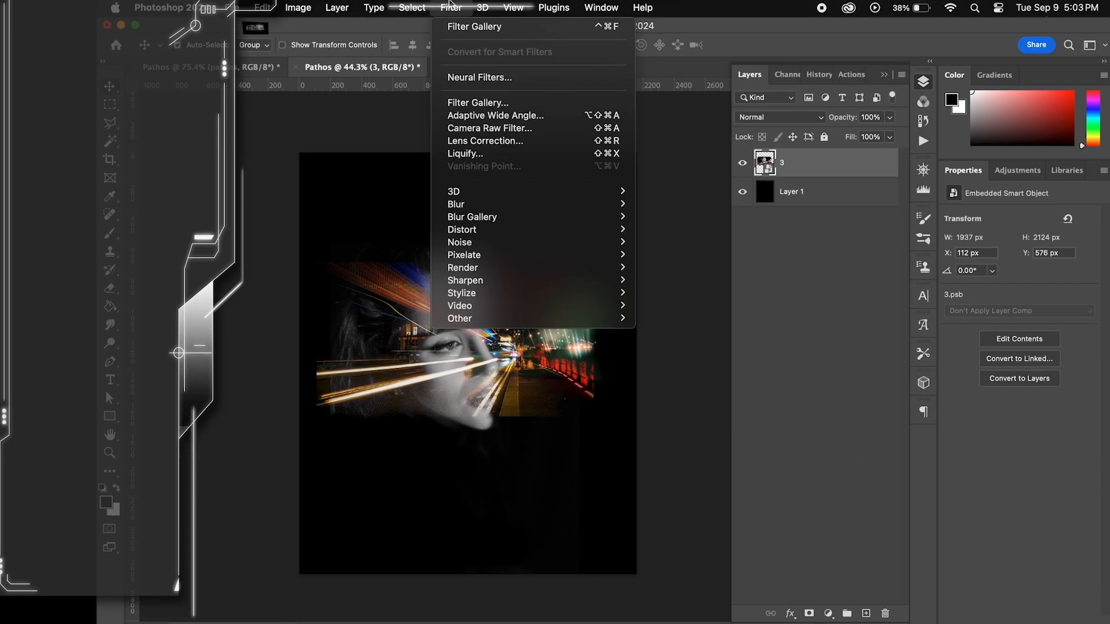
{"action": "left_click", "coordinate": [475, 104]}
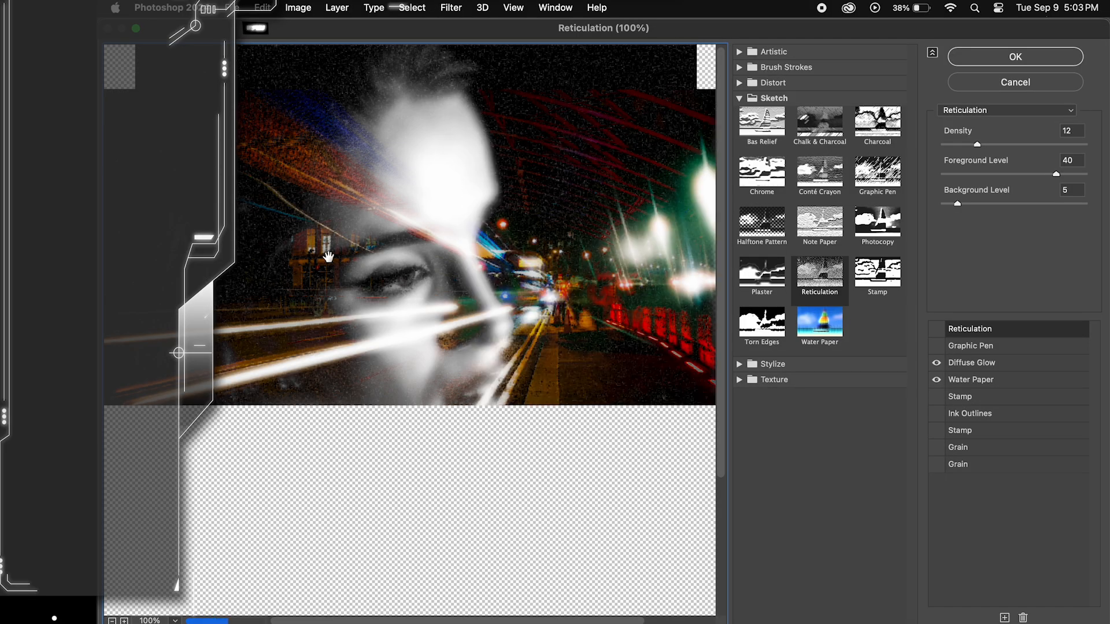
{"action": "key", "text": "super+minus"}
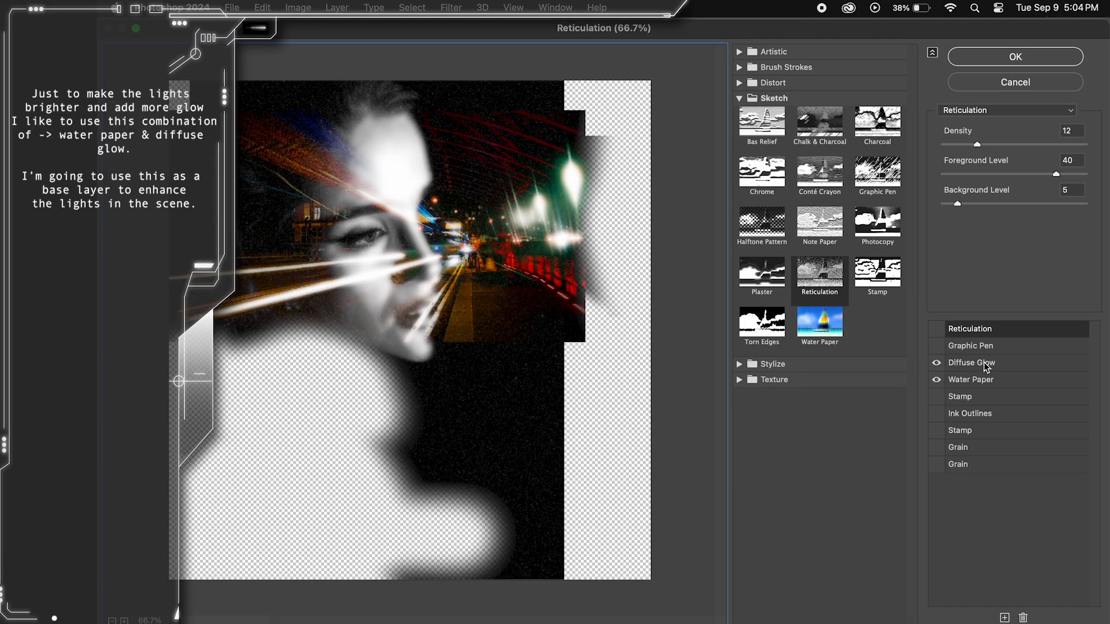
{"action": "left_click", "coordinate": [985, 364]}
{"action": "left_click", "coordinate": [991, 382]}
{"action": "left_click", "coordinate": [981, 367]}
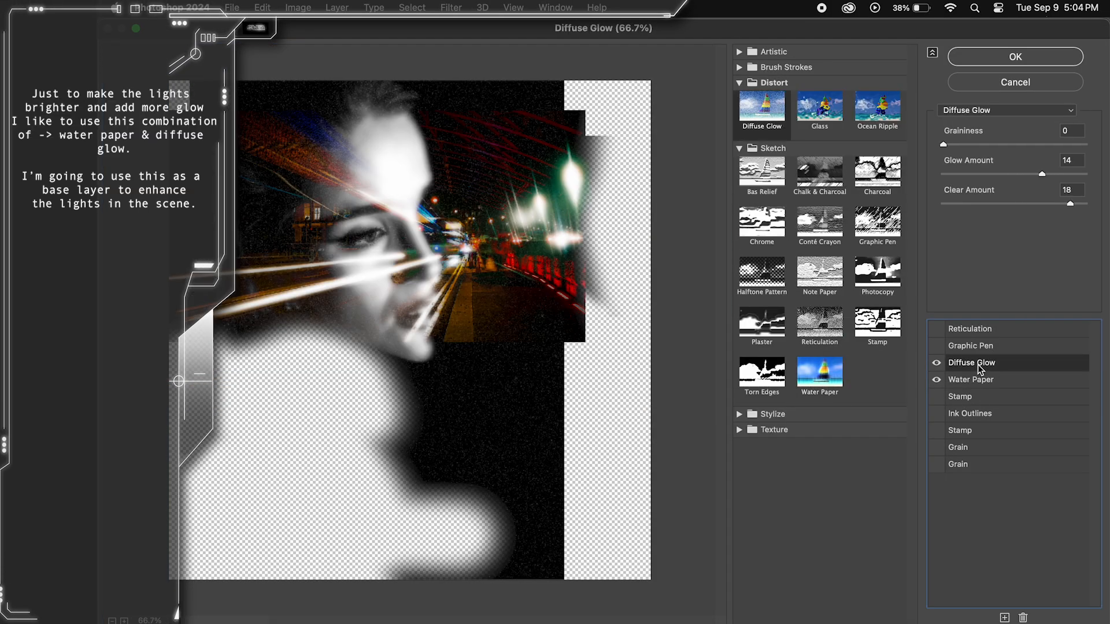
{"action": "left_click", "coordinate": [944, 145]}
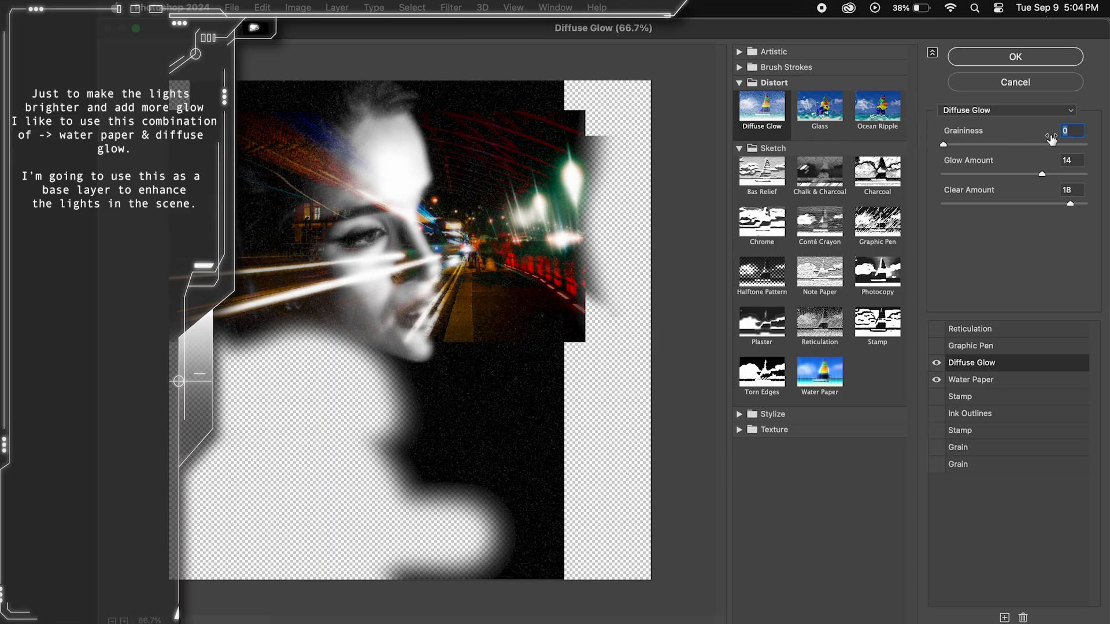
{"action": "left_click_drag", "start_coordinate": [1045, 172], "coordinate": [1044, 176]}
{"action": "left_click", "coordinate": [1065, 204]}
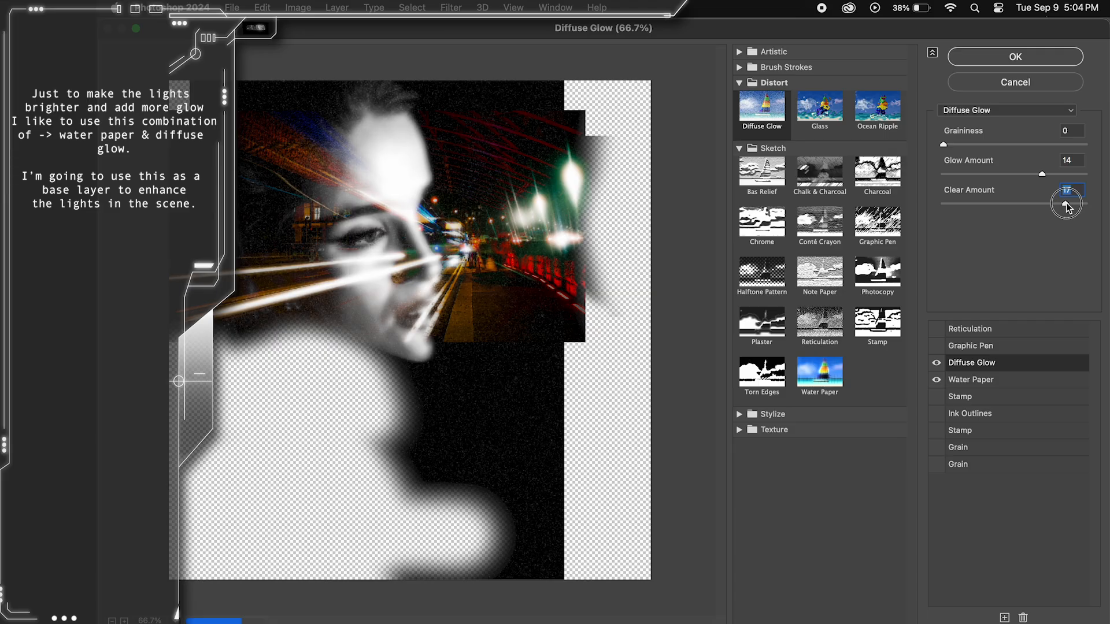
{"action": "left_click", "coordinate": [968, 378]}
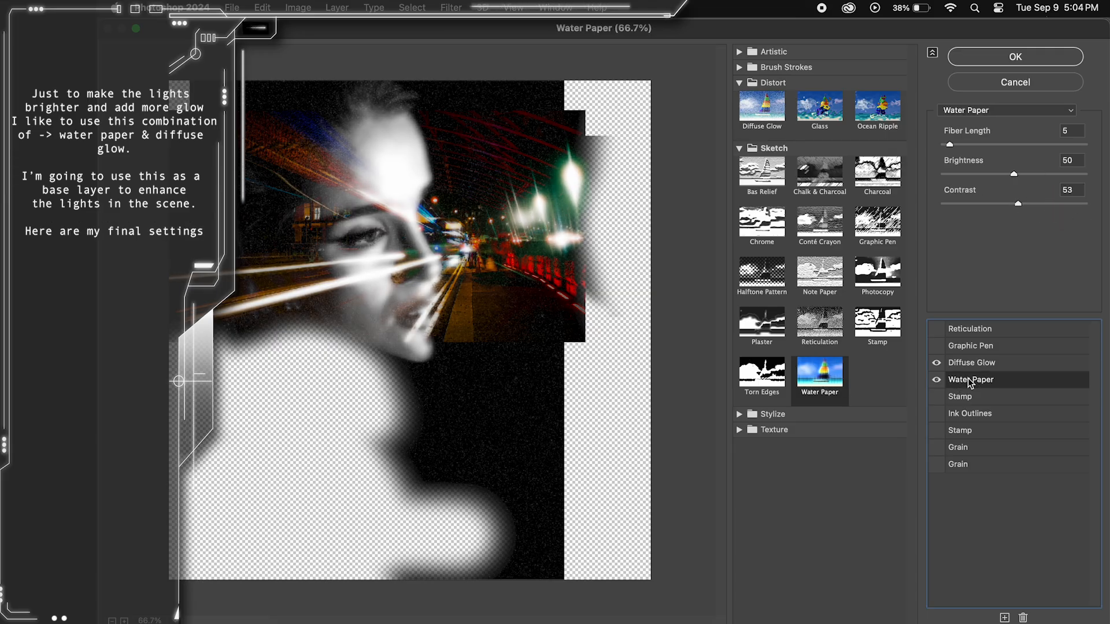
{"action": "left_click", "coordinate": [959, 365]}
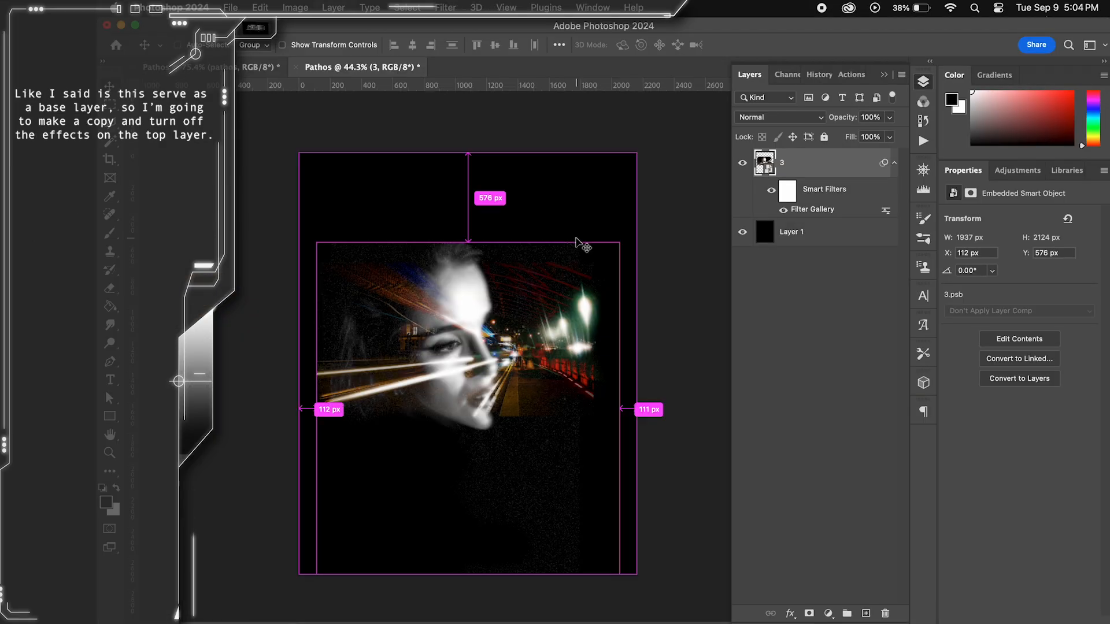
- Duplicate layer 3, turn off the Filter Gallery effect on the copy and hide the copy
{"action": "key", "text": "super+j"}
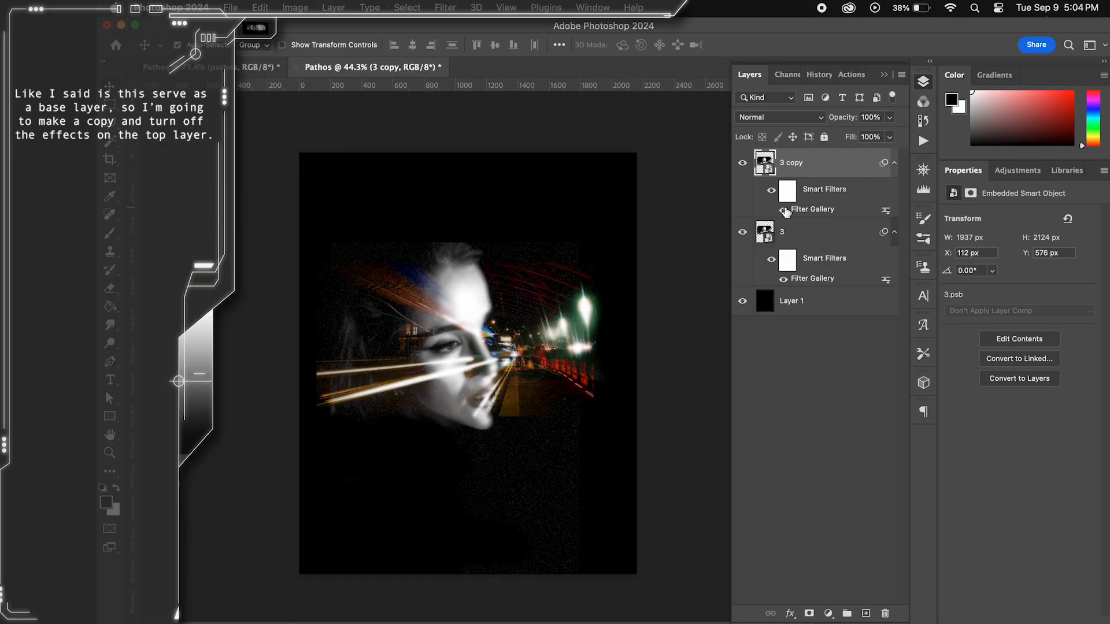
{"action": "left_click", "coordinate": [783, 210]}
{"action": "left_click", "coordinate": [743, 164]}
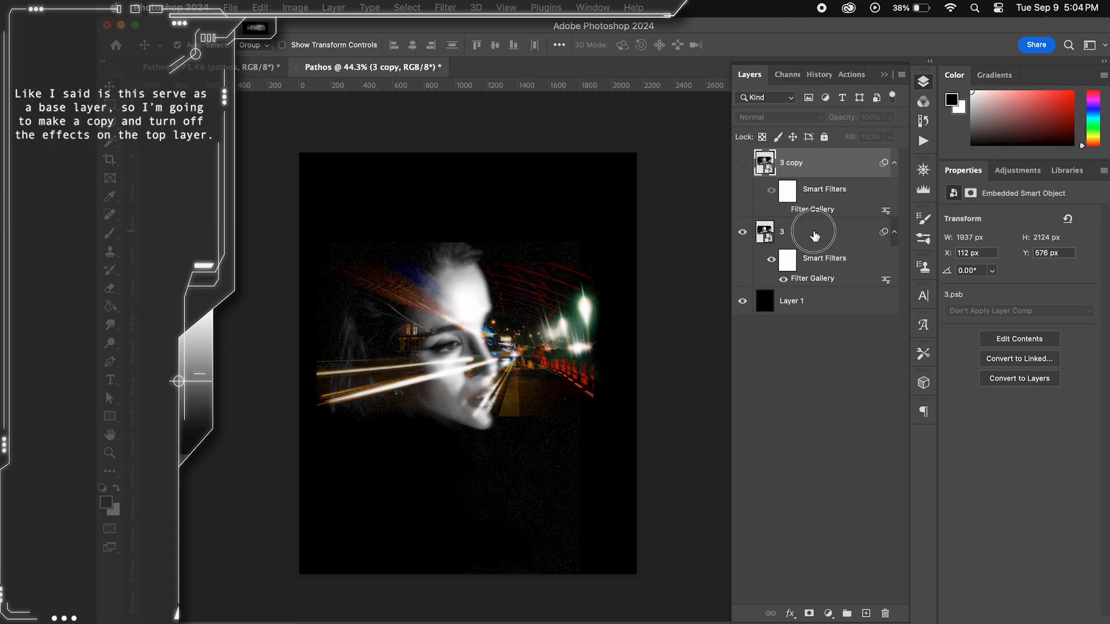
- Apply a Motion Blur to the lower layer 3 with an angle of 7° and a distance of 151 pixels
{"action": "left_click", "coordinate": [812, 234]}
{"action": "left_click", "coordinate": [445, 7]}
{"action": "mouse_move", "coordinate": [462, 204]}
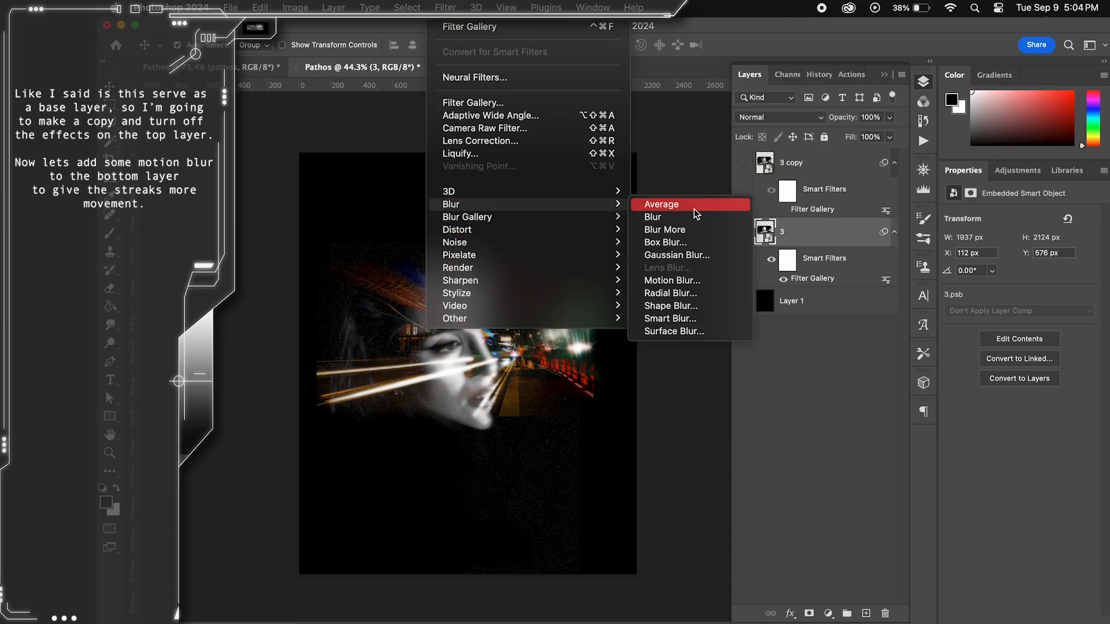
{"action": "left_click", "coordinate": [680, 279]}
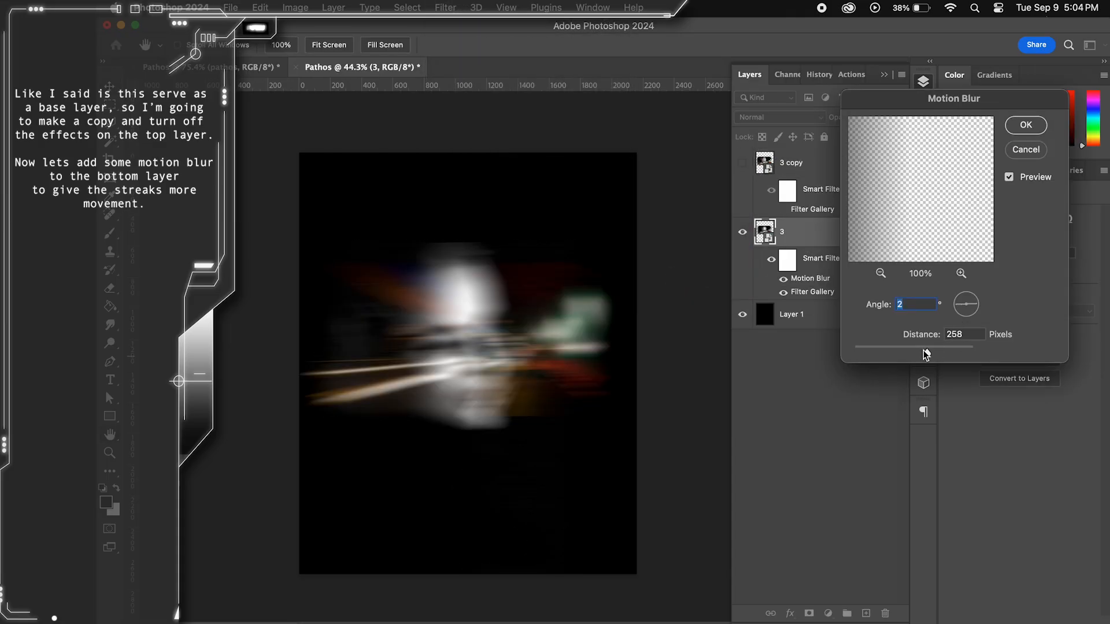
{"action": "left_click", "coordinate": [954, 302]}
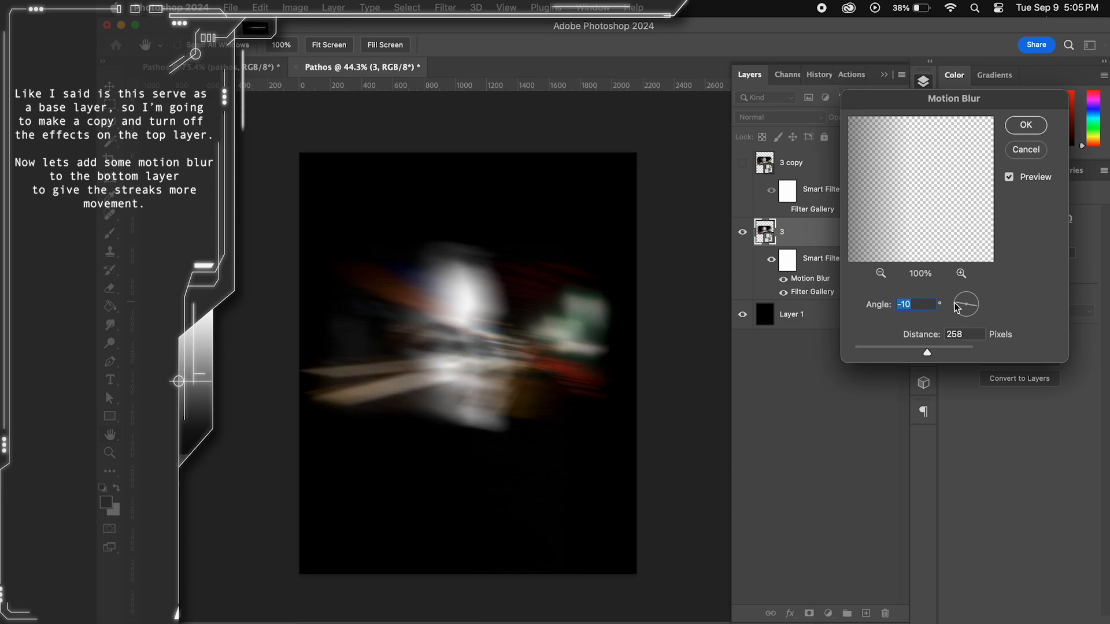
{"action": "left_click_drag", "start_coordinate": [953, 310], "coordinate": [908, 353]}
{"action": "left_click", "coordinate": [1034, 127]}
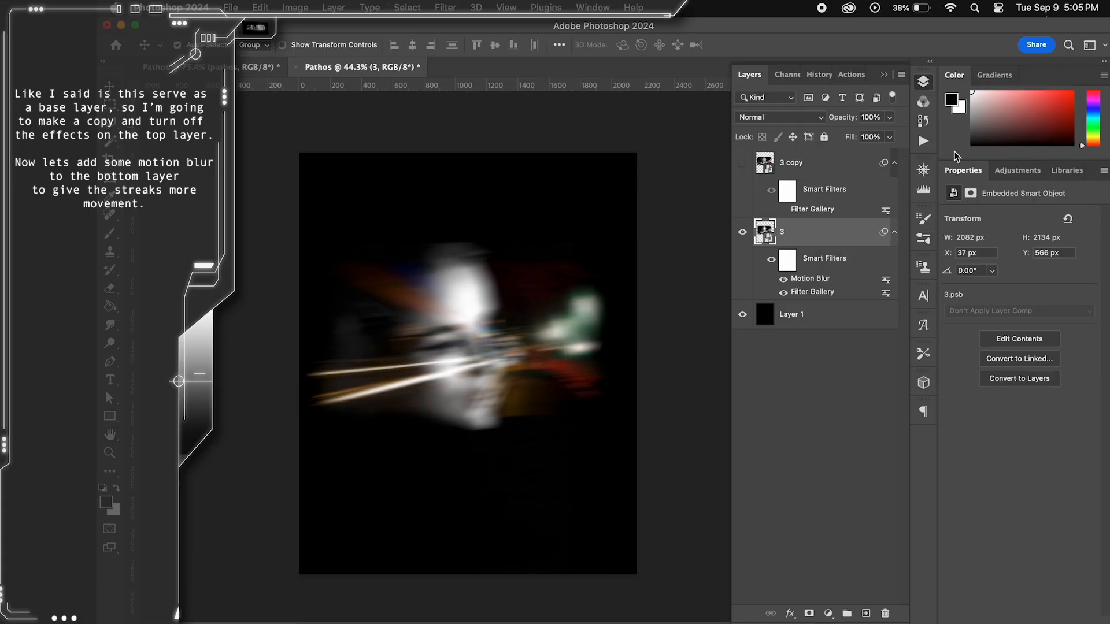
- Show the layer 3 copy again and set its blend mode to Lighten
{"action": "left_click", "coordinate": [870, 166]}
{"action": "left_click", "coordinate": [743, 164]}
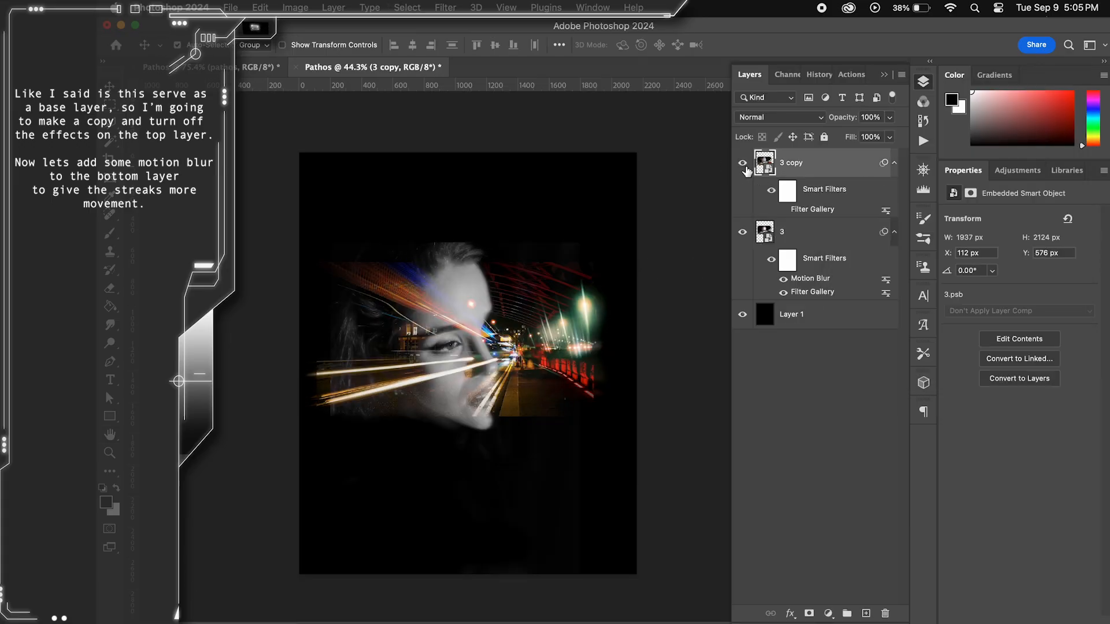
{"action": "left_click", "coordinate": [782, 117]}
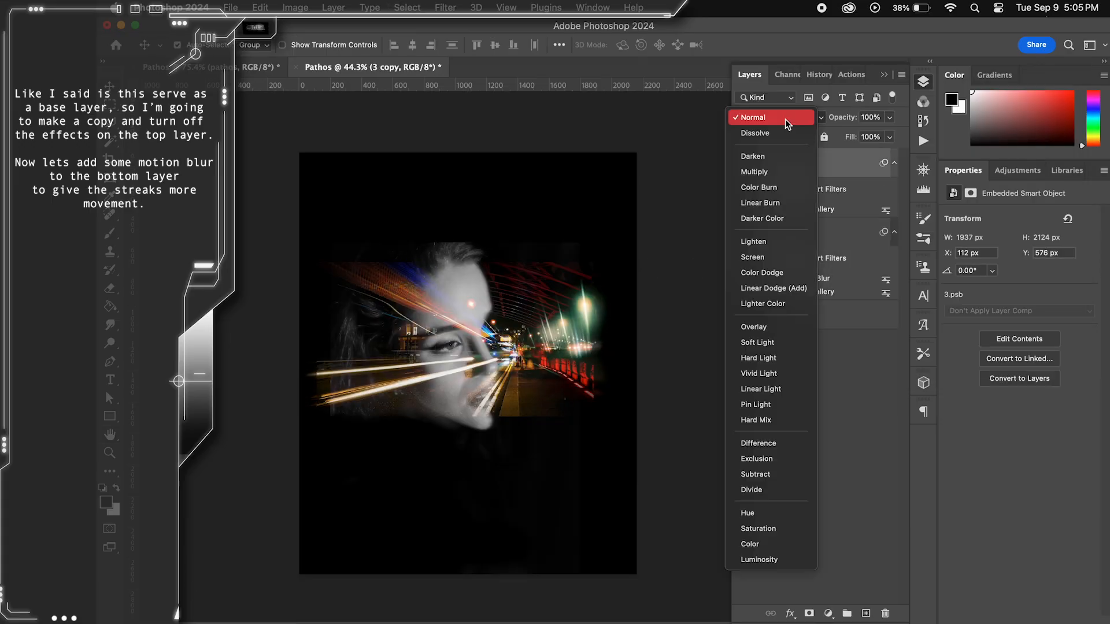
{"action": "left_click", "coordinate": [774, 241]}
- Reduce the Motion Blur distance on the lower layer 3 to 31 pixels, keeping the angle at 7°
{"action": "double_click", "coordinate": [806, 278]}
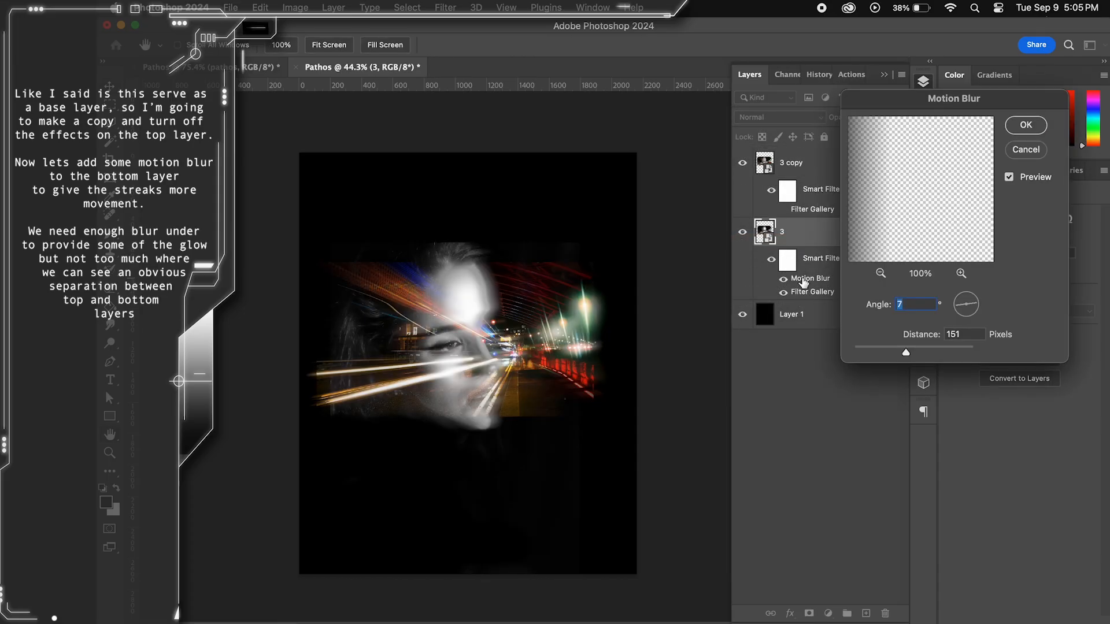
{"action": "left_click_drag", "start_coordinate": [906, 352], "coordinate": [883, 350]}
{"action": "left_click", "coordinate": [863, 348]}
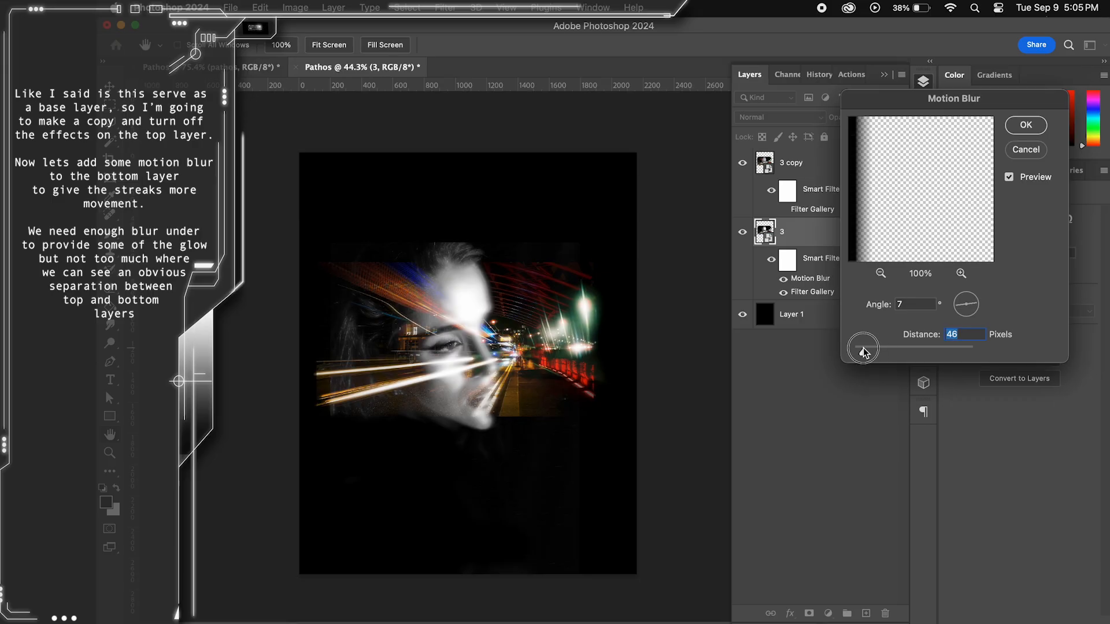
{"action": "left_click", "coordinate": [881, 351]}
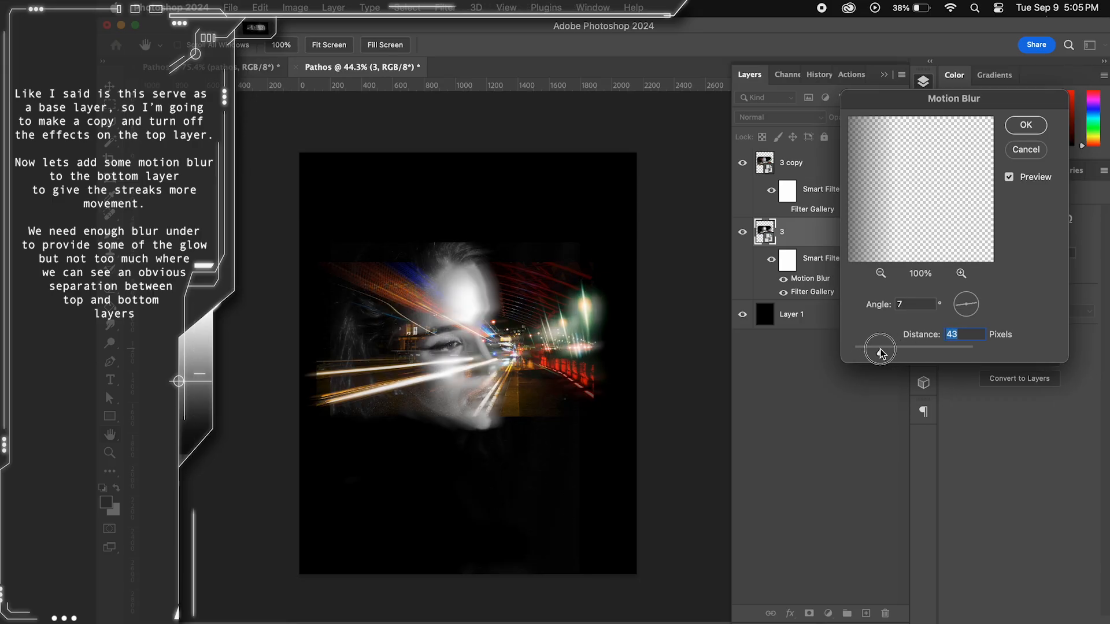
{"action": "left_click_drag", "start_coordinate": [881, 352], "coordinate": [874, 353]}
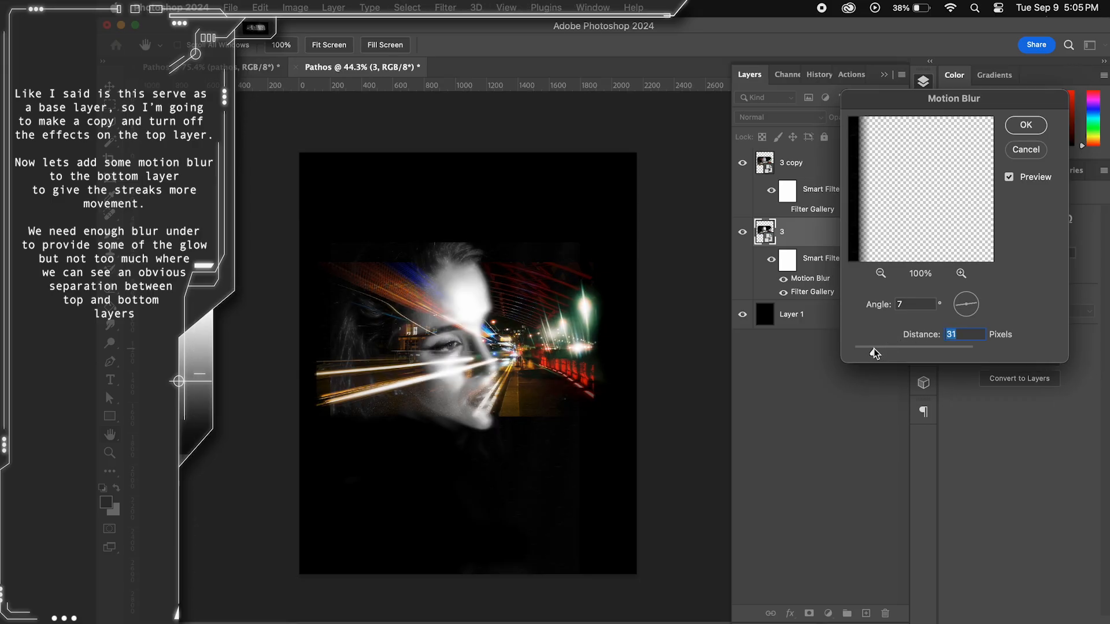
{"action": "left_click", "coordinate": [1025, 125]}
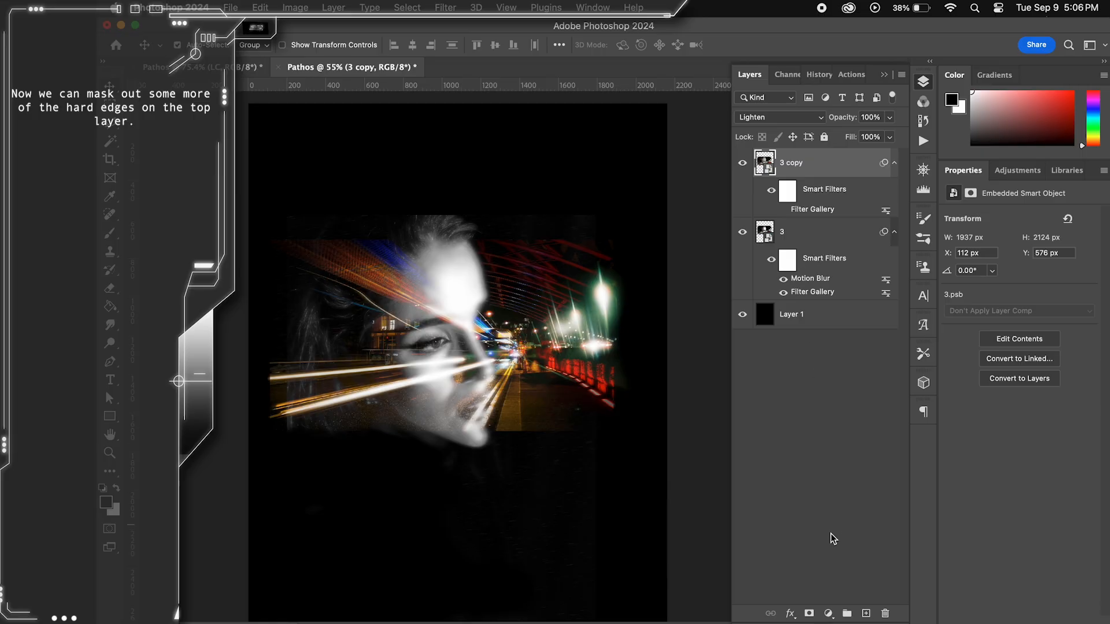
- Add a layer mask to layer 3 copy and paint out the hard edge below the face and left streaks with a soft 316 px black brush
{"action": "left_click", "coordinate": [809, 613]}
{"action": "key", "text": "b"}
{"action": "scroll", "coordinate": [575, 490], "scroll_direction": "up", "scroll_amount": 1}
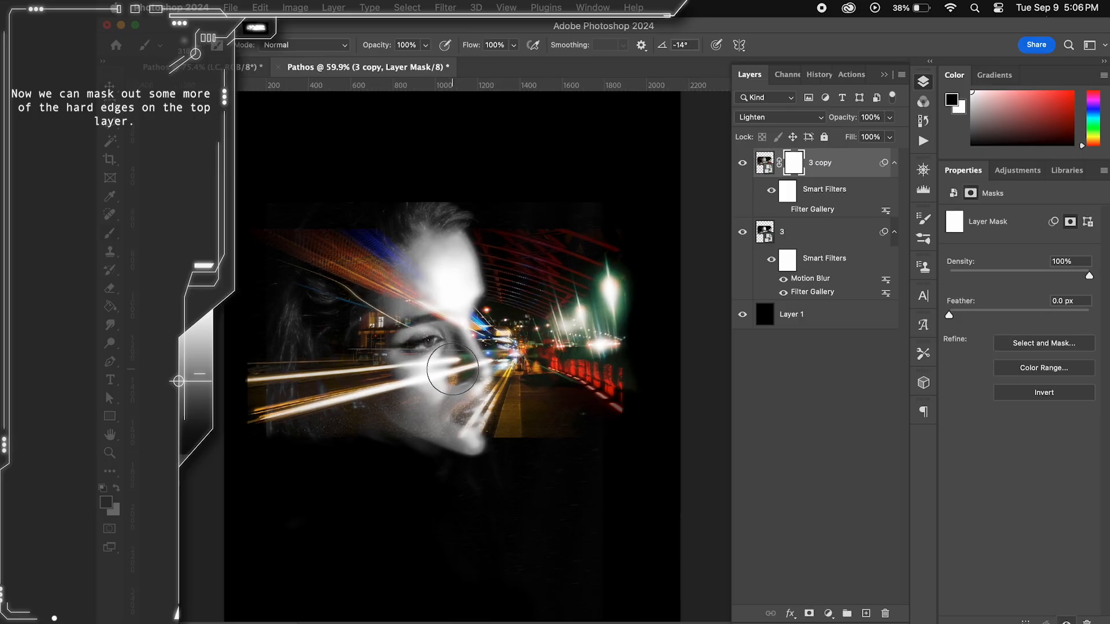
{"action": "scroll", "coordinate": [439, 356], "scroll_direction": "up", "scroll_amount": 3}
{"action": "mouse_move", "coordinate": [446, 444]}
{"action": "left_mouse_down"}
{"action": "mouse_move", "coordinate": [336, 431]}
{"action": "mouse_move", "coordinate": [317, 451]}
{"action": "mouse_move", "coordinate": [431, 432]}
{"action": "left_mouse_up"}
{"action": "right_click", "coordinate": [431, 433]}
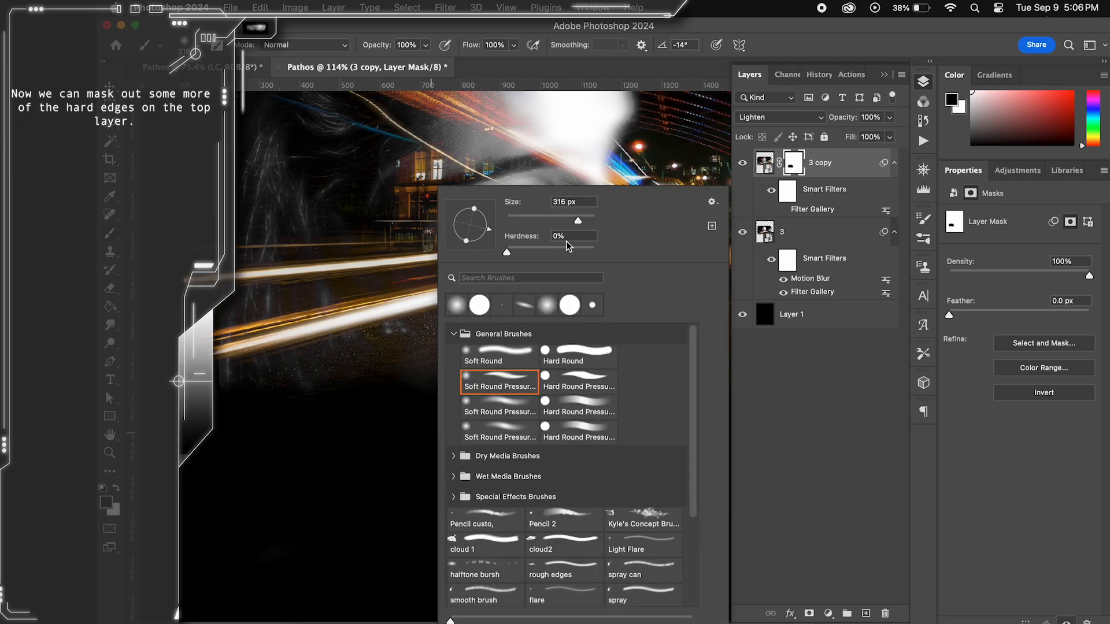
{"action": "key", "text": "Escape"}
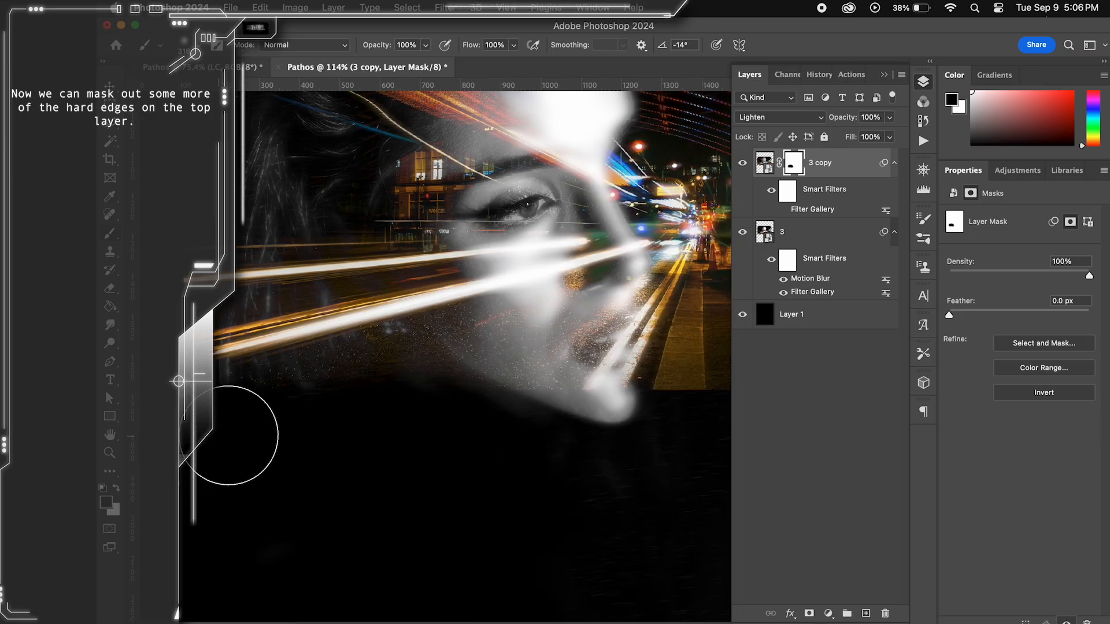
{"action": "scroll", "coordinate": [219, 437], "scroll_direction": "left", "scroll_amount": 3}
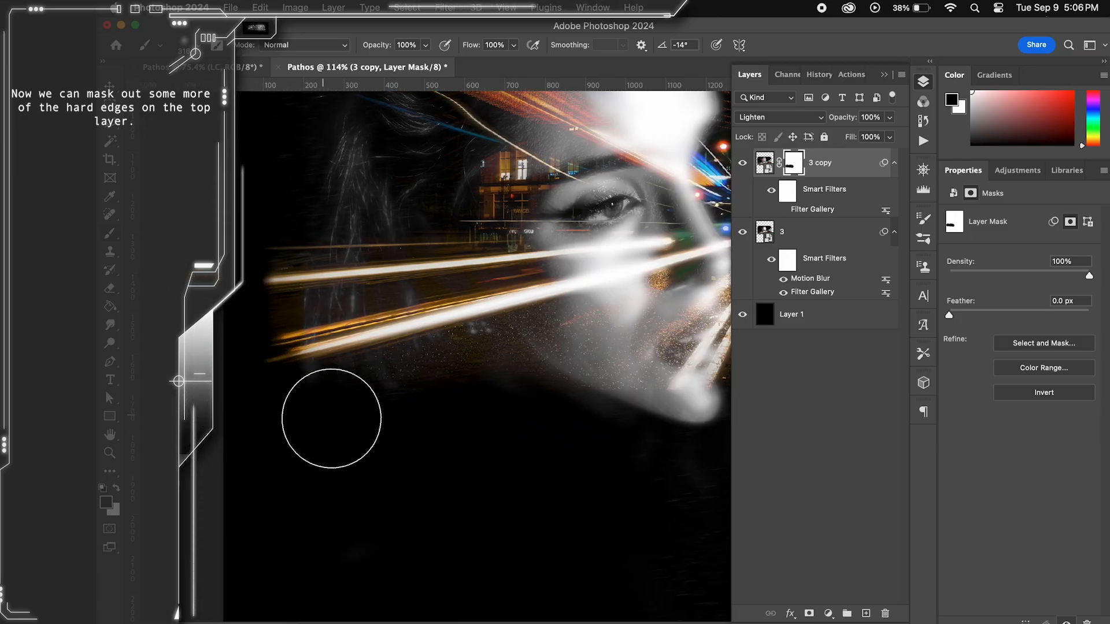
- Paint out the remaining hard edges above, to the right of and below the image on the 3 copy mask
{"action": "scroll", "coordinate": [260, 335], "scroll_direction": "up", "scroll_amount": 5}
{"action": "scroll", "coordinate": [266, 283], "scroll_direction": "up", "scroll_amount": 5}
{"action": "mouse_move", "coordinate": [241, 267]}
{"action": "left_mouse_down"}
{"action": "mouse_move", "coordinate": [418, 193]}
{"action": "mouse_move", "coordinate": [582, 193]}
{"action": "left_mouse_up"}
{"action": "scroll", "coordinate": [601, 205], "scroll_direction": "right", "scroll_amount": 7}
{"action": "scroll", "coordinate": [586, 195], "scroll_direction": "right", "scroll_amount": 5}
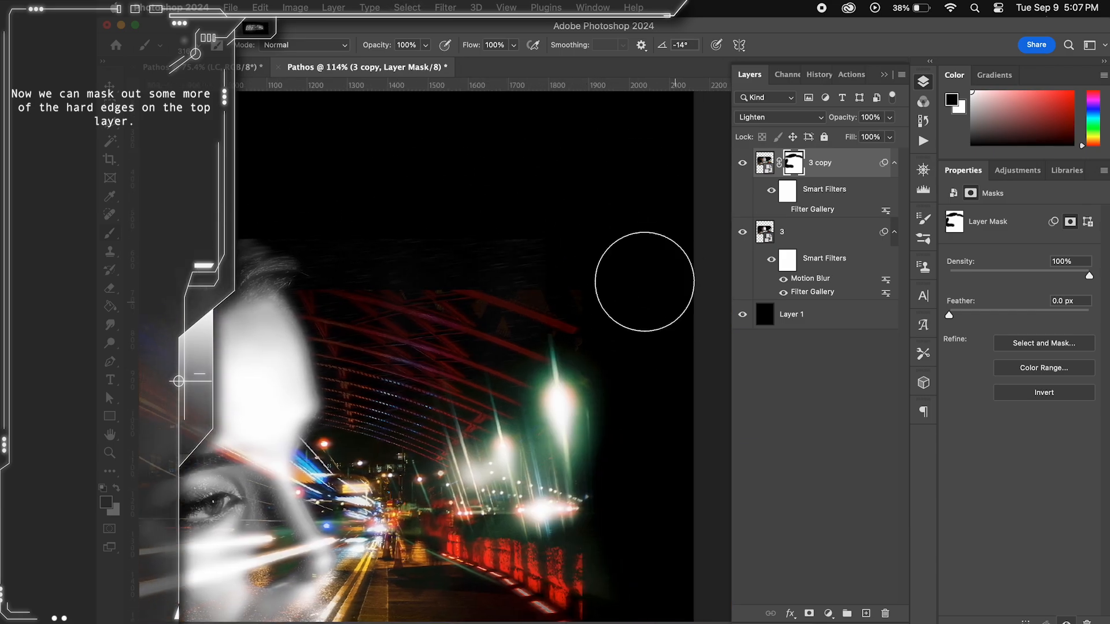
{"action": "scroll", "coordinate": [631, 255], "scroll_direction": "down", "scroll_amount": 10}
{"action": "scroll", "coordinate": [631, 203], "scroll_direction": "up", "scroll_amount": 4}
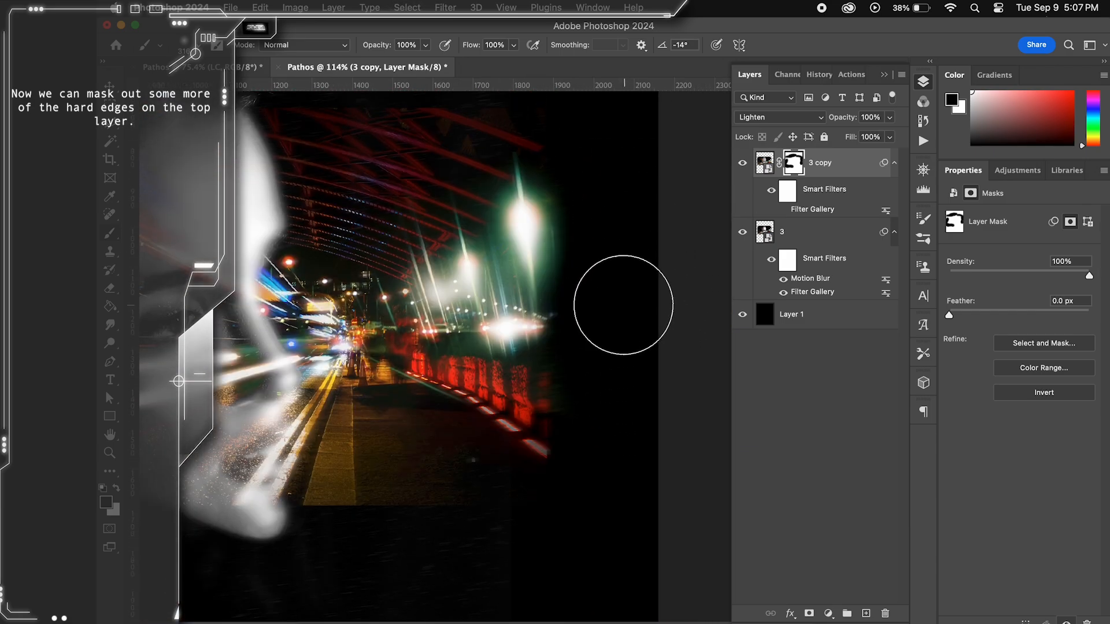
{"action": "scroll", "coordinate": [607, 319], "scroll_direction": "down", "scroll_amount": 3}
{"action": "scroll", "coordinate": [436, 450], "scroll_direction": "left", "scroll_amount": 10}
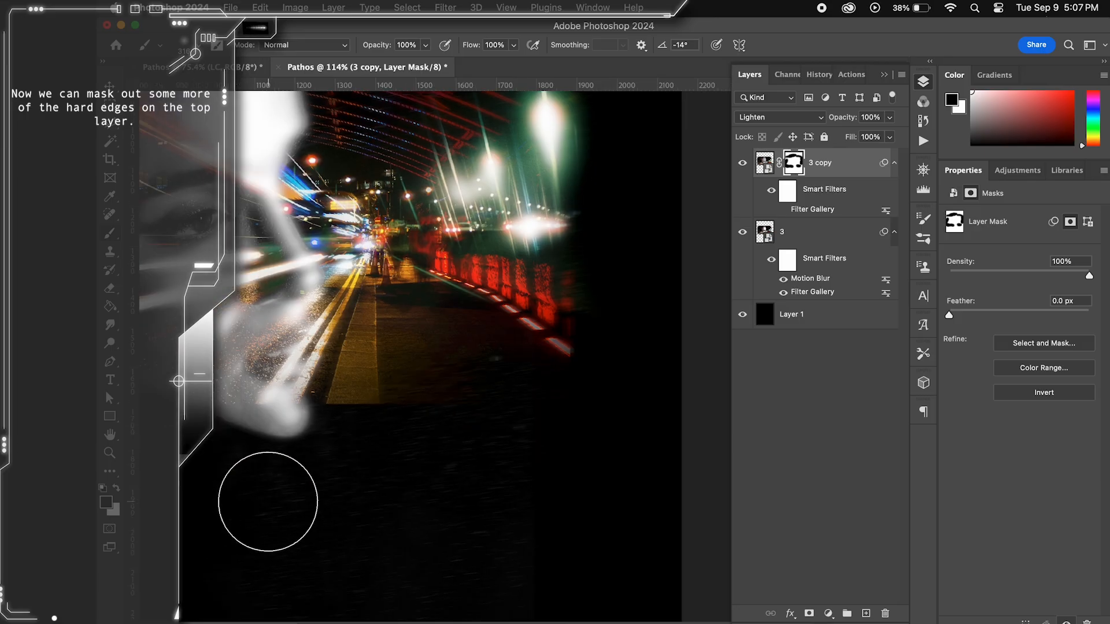
{"action": "scroll", "coordinate": [490, 456], "scroll_direction": "down", "scroll_amount": 2}
{"action": "scroll", "coordinate": [428, 449], "scroll_direction": "right", "scroll_amount": 4}
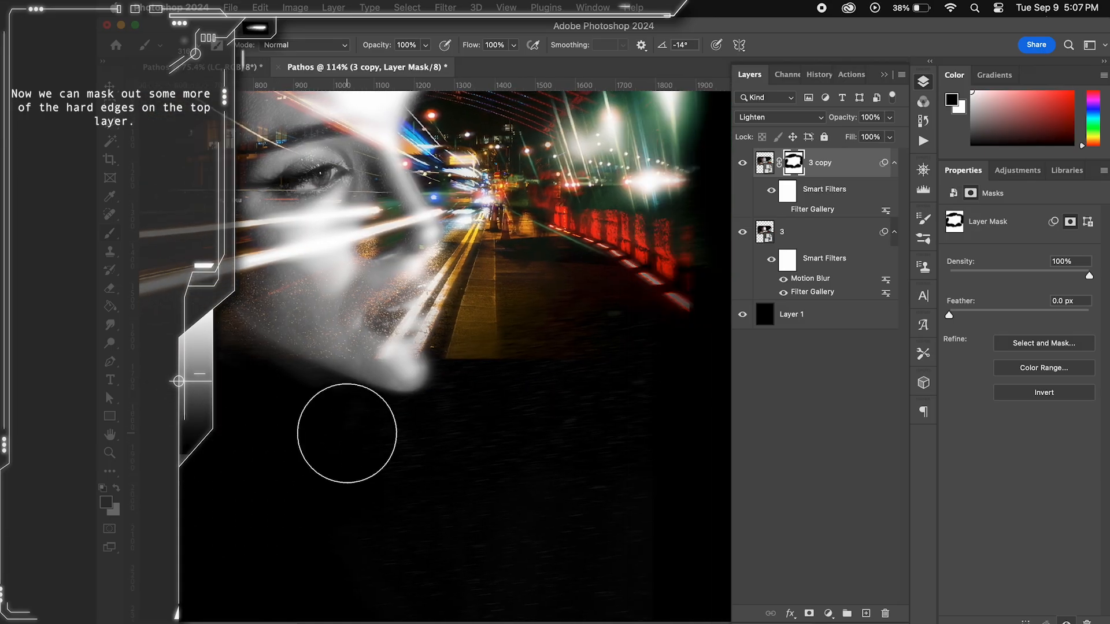
- Add a layer mask to layer 3 and paint out its hard edges below the street and along the top and left
{"action": "left_click", "coordinate": [820, 231]}
{"action": "left_click", "coordinate": [809, 613]}
{"action": "scroll", "coordinate": [466, 409], "scroll_direction": "right", "scroll_amount": 3}
{"action": "mouse_move", "coordinate": [523, 390]}
{"action": "left_mouse_down"}
{"action": "mouse_move", "coordinate": [620, 420]}
{"action": "mouse_move", "coordinate": [583, 380]}
{"action": "mouse_move", "coordinate": [611, 397]}
{"action": "mouse_move", "coordinate": [601, 345]}
{"action": "left_mouse_up"}
{"action": "scroll", "coordinate": [601, 390], "scroll_direction": "up", "scroll_amount": 4}
{"action": "scroll", "coordinate": [614, 327], "scroll_direction": "up", "scroll_amount": 6}
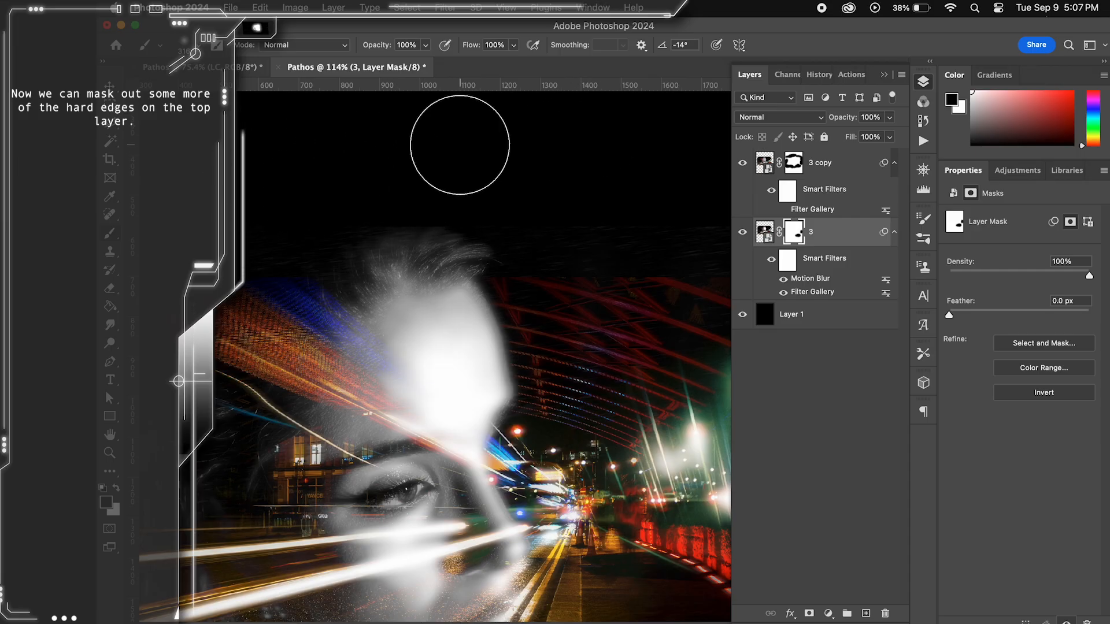
{"action": "scroll", "coordinate": [463, 144], "scroll_direction": "left", "scroll_amount": 10}
{"action": "scroll", "coordinate": [349, 413], "scroll_direction": "down", "scroll_amount": 8}
{"action": "scroll", "coordinate": [456, 421], "scroll_direction": "right", "scroll_amount": 10}
{"action": "scroll", "coordinate": [461, 451], "scroll_direction": "down", "scroll_amount": 2}
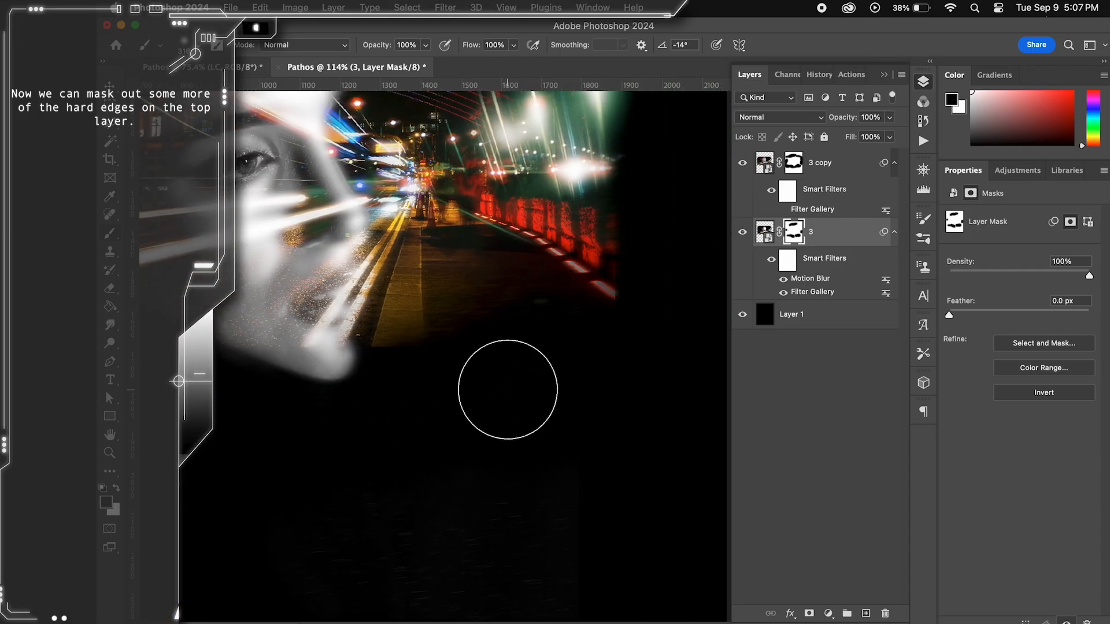
{"action": "scroll", "coordinate": [488, 392], "scroll_direction": "down", "scroll_amount": 6}
{"action": "key", "text": "v"}
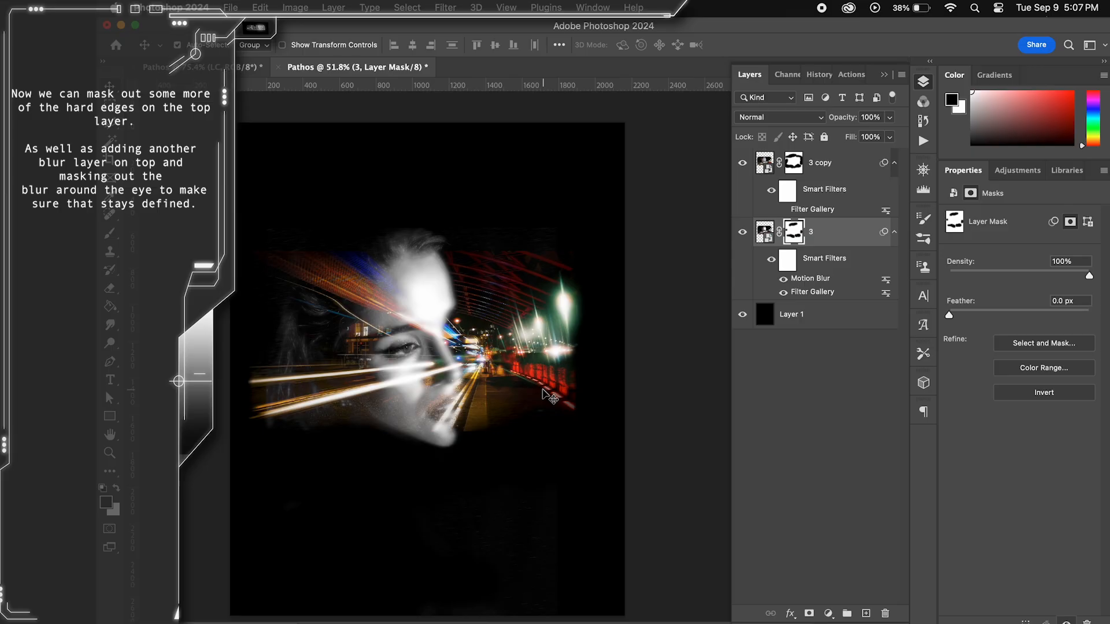
- Duplicate layer 3 copy and apply a Gaussian Blur with a radius of 7.8 pixels to the duplicate
{"action": "left_click", "coordinate": [834, 165]}
{"action": "key", "text": "super+j"}
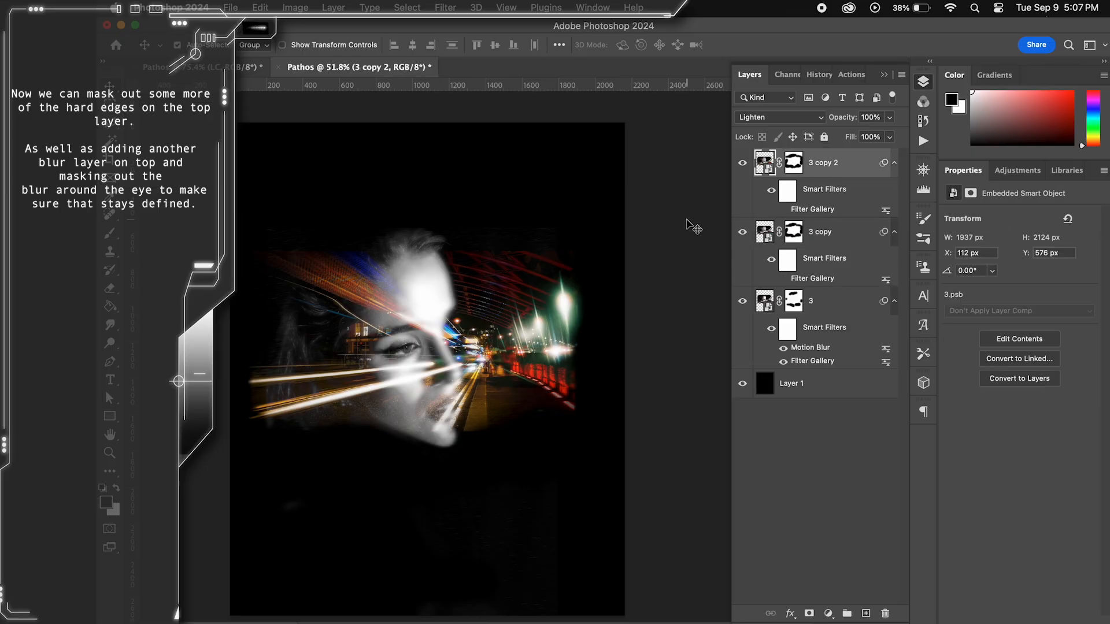
{"action": "left_click", "coordinate": [445, 7]}
{"action": "mouse_move", "coordinate": [457, 209]}
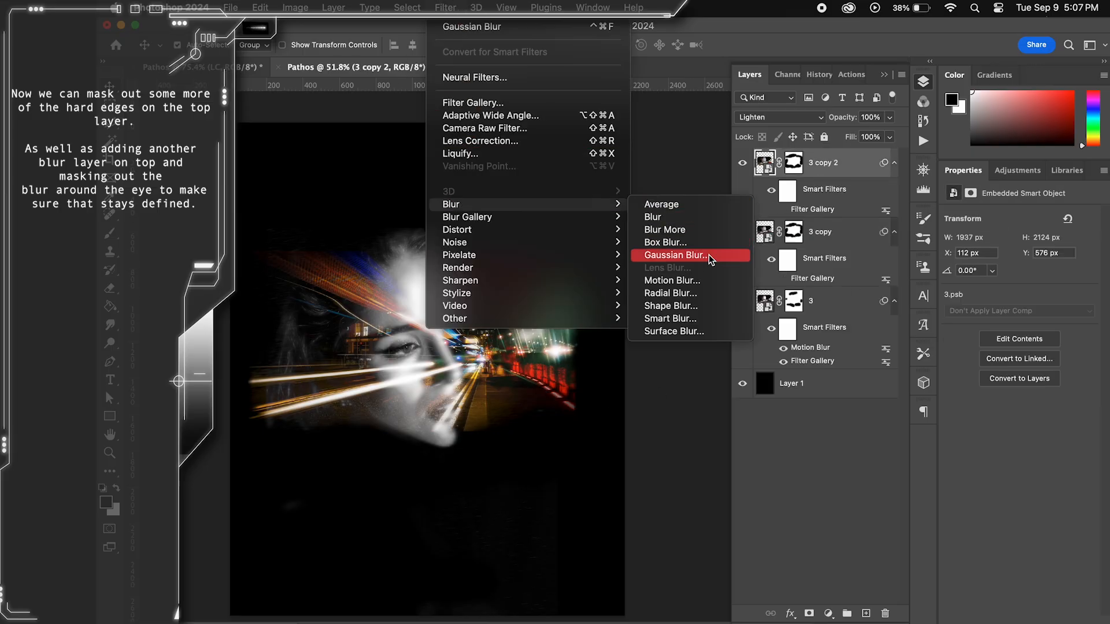
{"action": "left_click", "coordinate": [705, 260]}
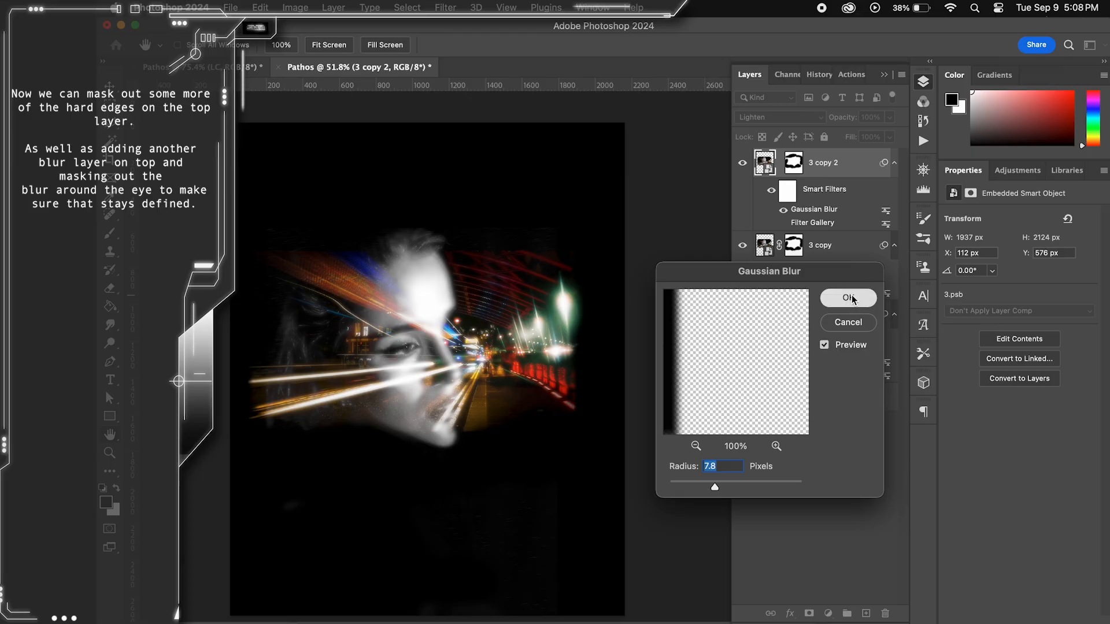
{"action": "left_click", "coordinate": [848, 295]}
{"action": "left_click", "coordinate": [889, 117]}
{"action": "mouse_move", "coordinate": [893, 134]}
{"action": "left_mouse_down"}
{"action": "mouse_move", "coordinate": [832, 140]}
{"action": "mouse_move", "coordinate": [872, 138]}
{"action": "left_mouse_up"}
- Mask out the blur around the eye on layer 3 copy 2 by painting black on its layer mask
{"action": "scroll", "coordinate": [527, 308], "scroll_direction": "up", "scroll_amount": 5}
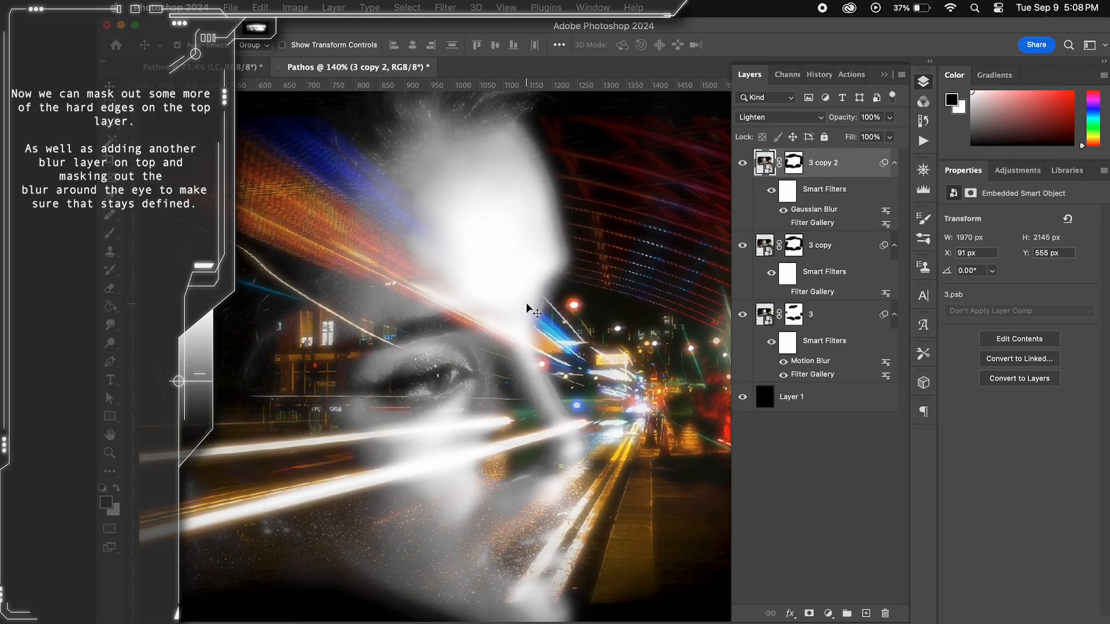
{"action": "key", "text": "b"}
{"action": "right_click", "coordinate": [670, 206]}
{"action": "left_click_drag", "start_coordinate": [429, 379], "coordinate": [374, 377]}
{"action": "key", "text": "super+z"}
{"action": "left_click", "coordinate": [793, 163]}
{"action": "left_click_drag", "start_coordinate": [445, 382], "coordinate": [400, 383]}
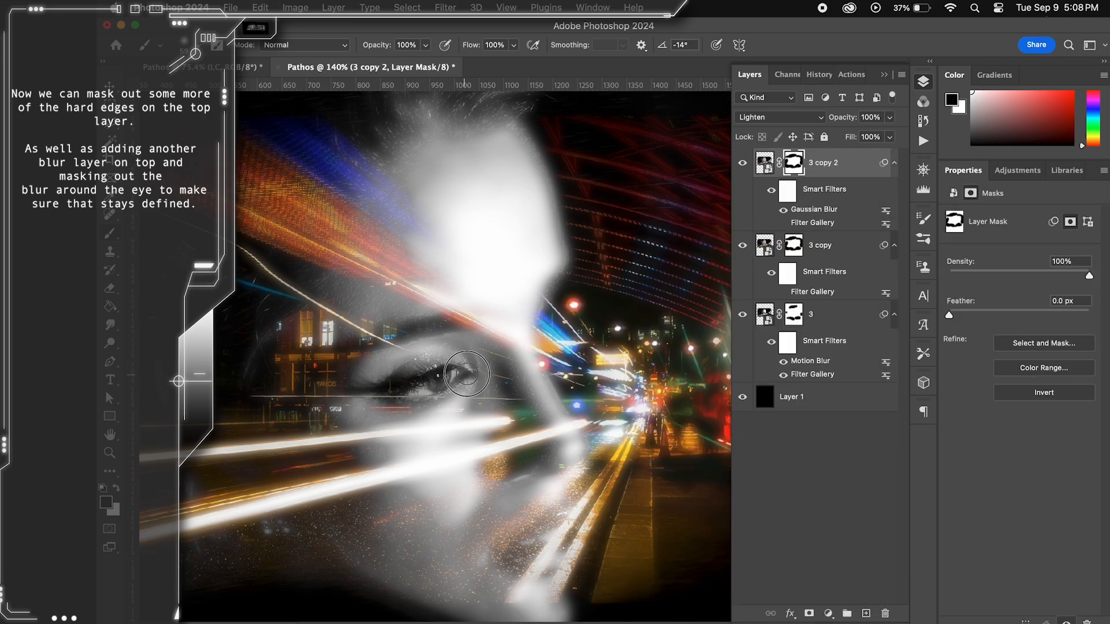
- Duplicate layer 3 copy into a new document
{"action": "right_click", "coordinate": [851, 254]}
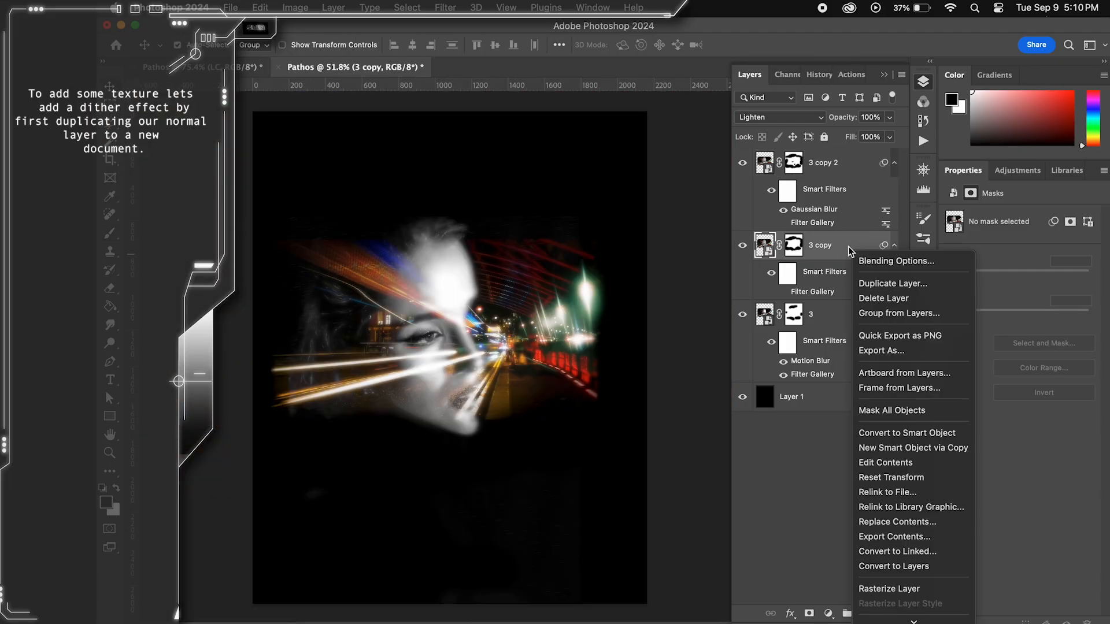
{"action": "left_click", "coordinate": [896, 286]}
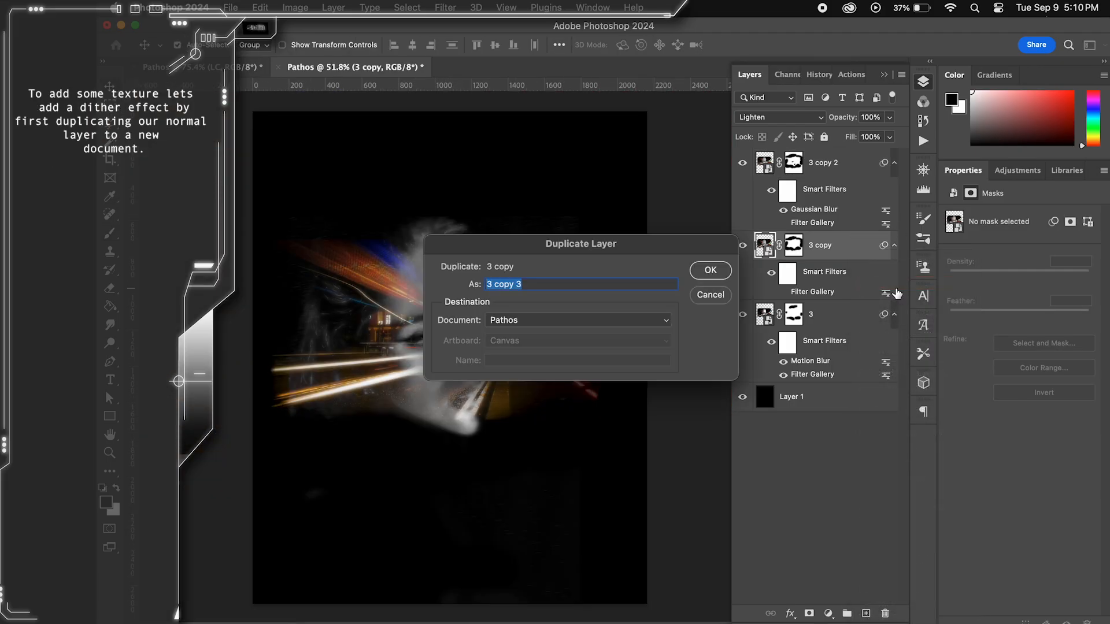
{"action": "left_click", "coordinate": [574, 319]}
{"action": "left_click", "coordinate": [550, 337]}
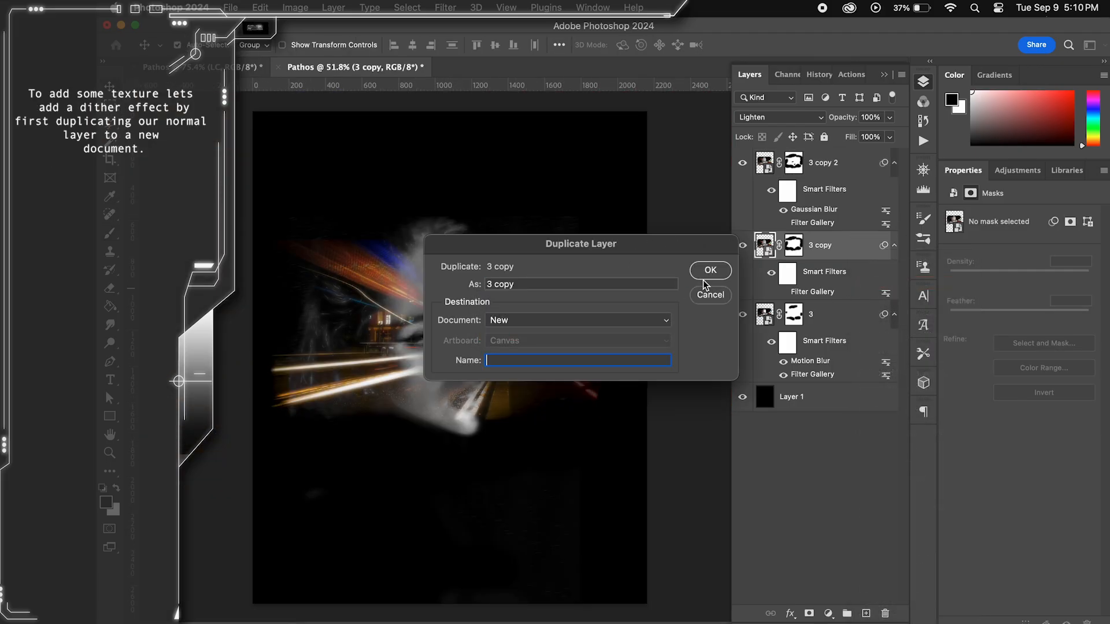
{"action": "left_click", "coordinate": [706, 270]}
- Add a new layer beneath 3 copy in the new document and fill it with black at 100% opacity
{"action": "left_click", "coordinate": [868, 611]}
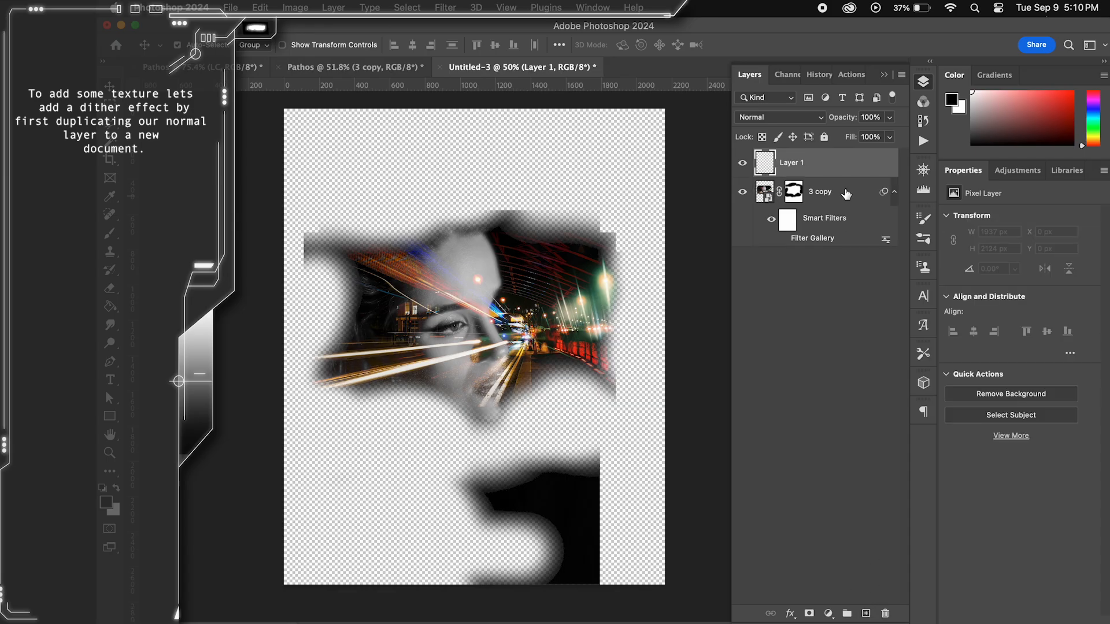
{"action": "left_click_drag", "start_coordinate": [832, 166], "coordinate": [832, 254]}
{"action": "key", "text": "shift+F5"}
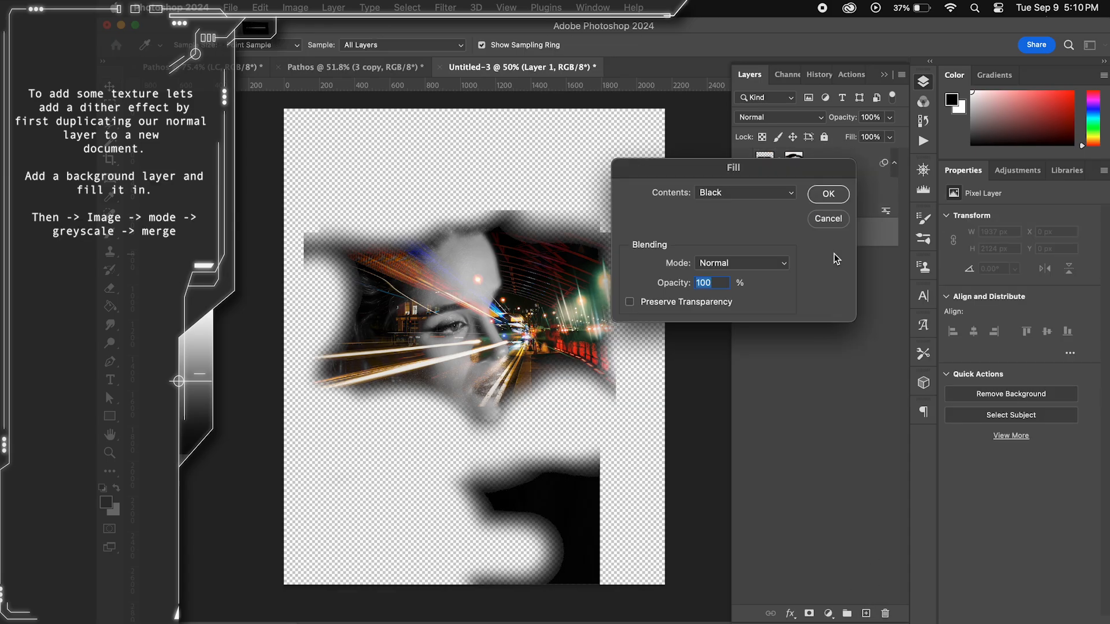
{"action": "left_click", "coordinate": [827, 195]}
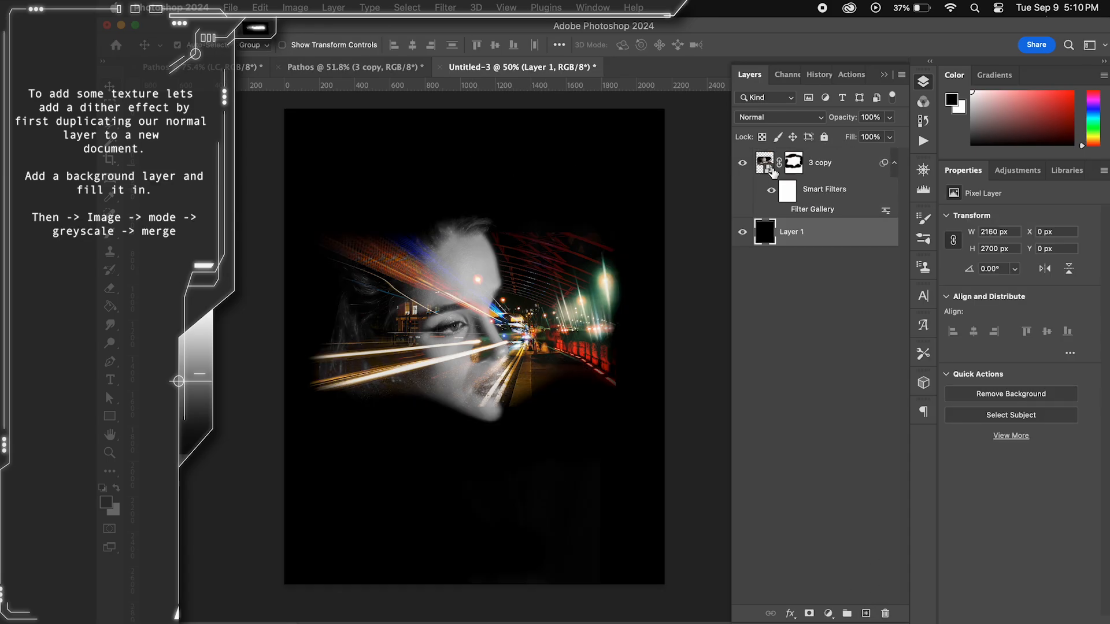
- Convert the new document to Grayscale mode, merging its layers
{"action": "left_click", "coordinate": [810, 174]}
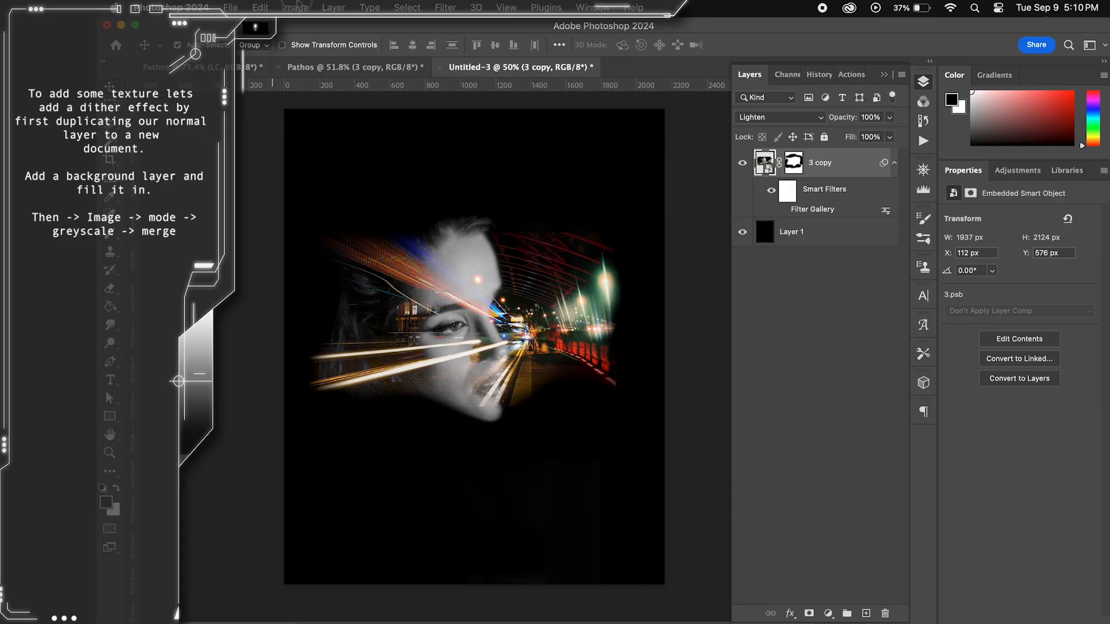
{"action": "left_click", "coordinate": [295, 7]}
{"action": "mouse_move", "coordinate": [306, 34]}
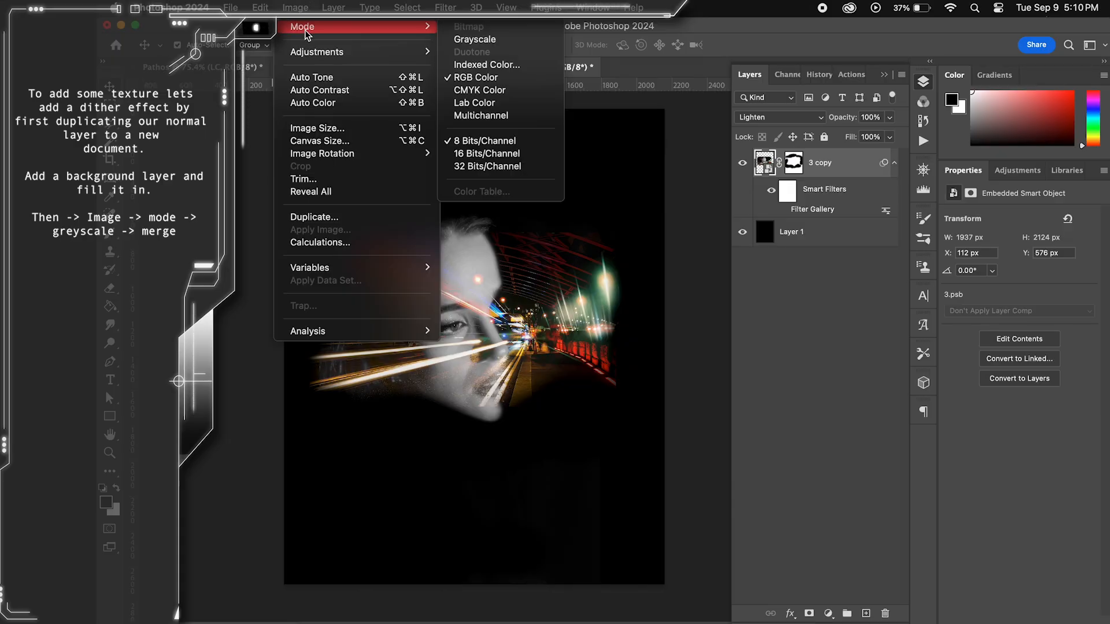
{"action": "left_click", "coordinate": [474, 39]}
{"action": "left_click", "coordinate": [617, 252]}
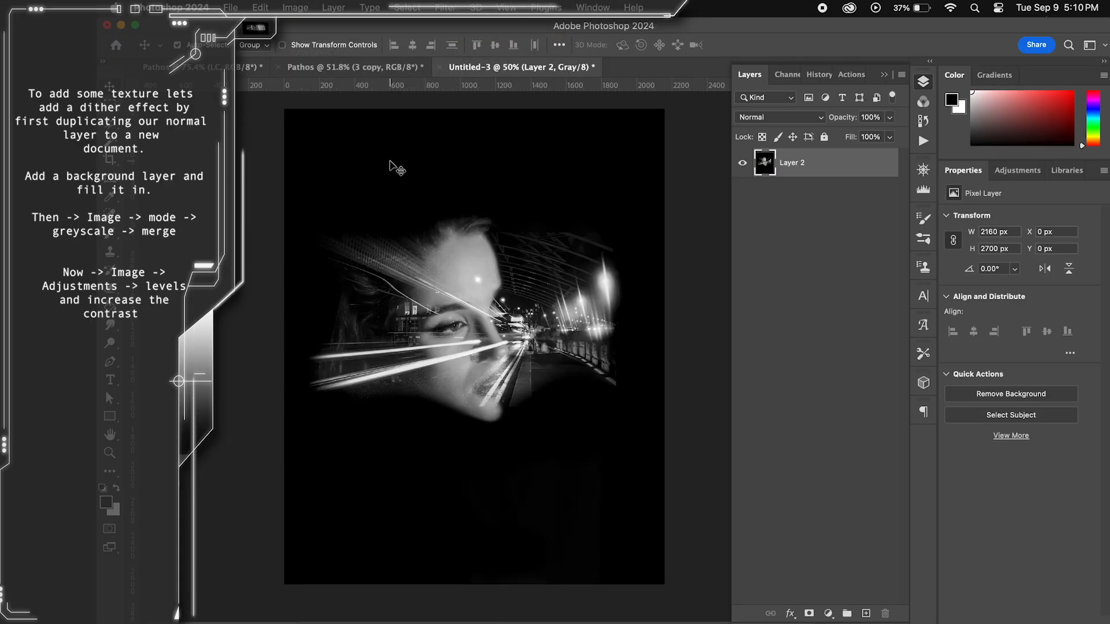
- Increase the merged layer's contrast with Levels, setting the white input level to 198 and the midtone to 0.90
{"action": "left_click", "coordinate": [296, 7]}
{"action": "mouse_move", "coordinate": [321, 52]}
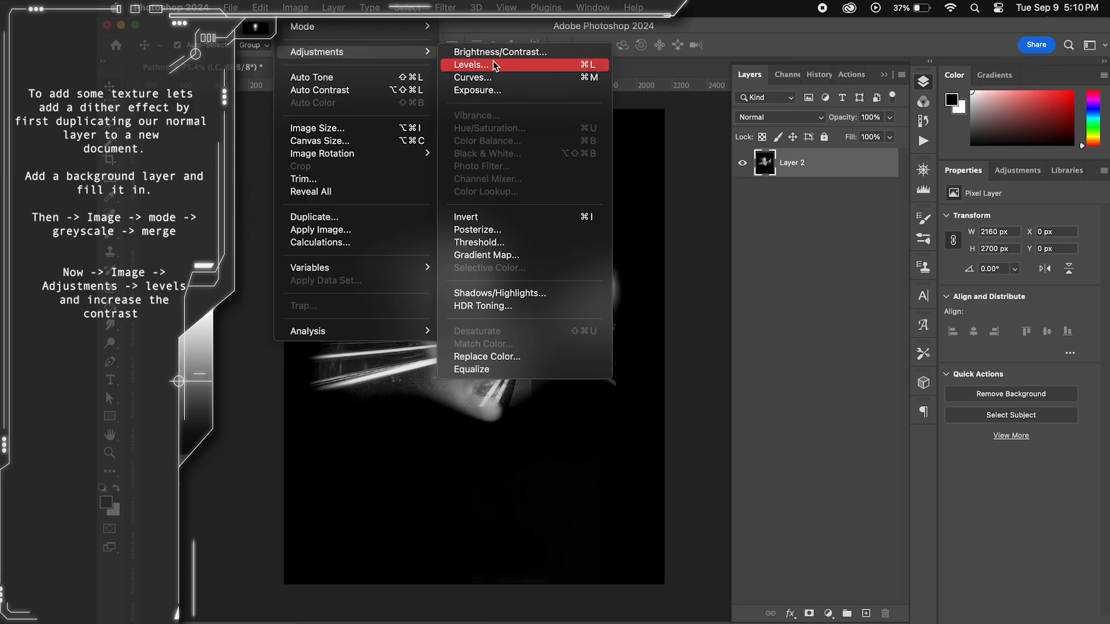
{"action": "left_click", "coordinate": [466, 64]}
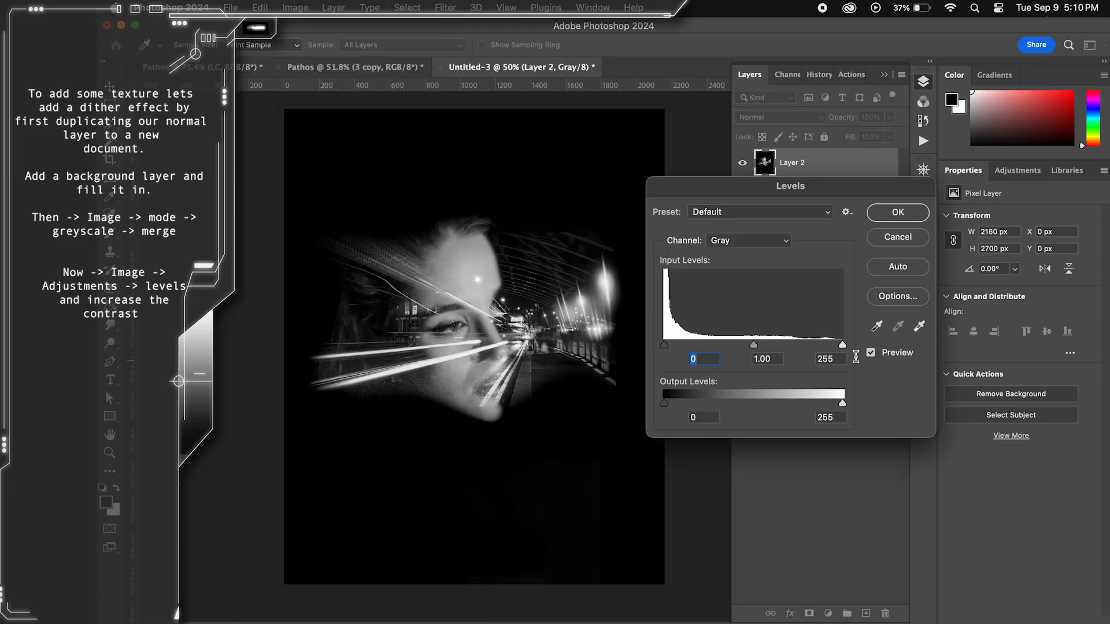
{"action": "left_click_drag", "start_coordinate": [842, 345], "coordinate": [805, 346]}
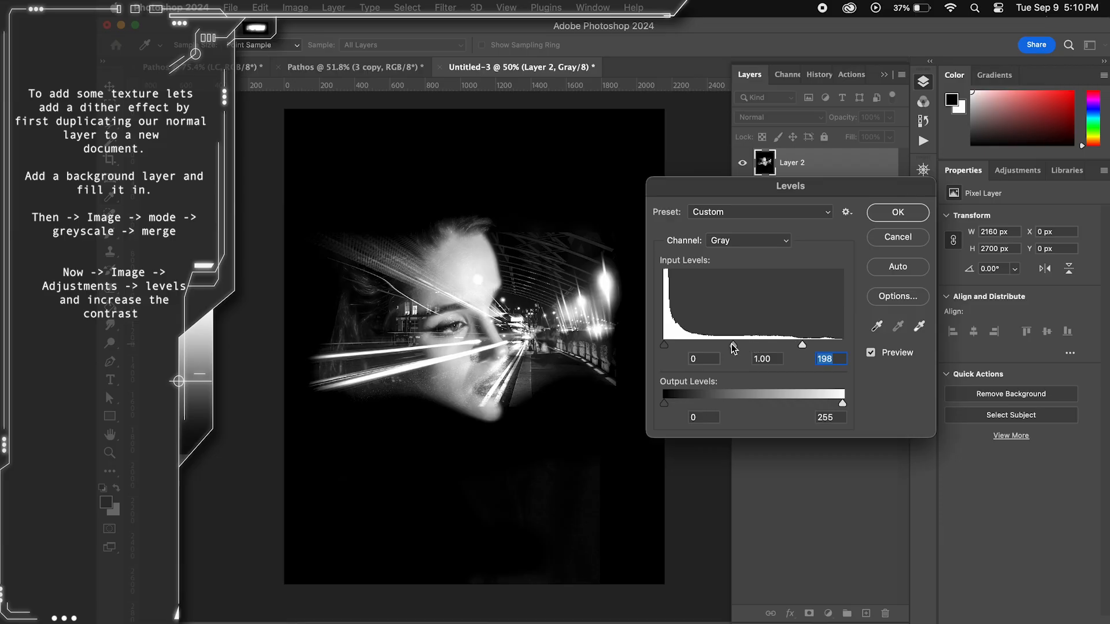
{"action": "left_click_drag", "start_coordinate": [733, 345], "coordinate": [726, 346]}
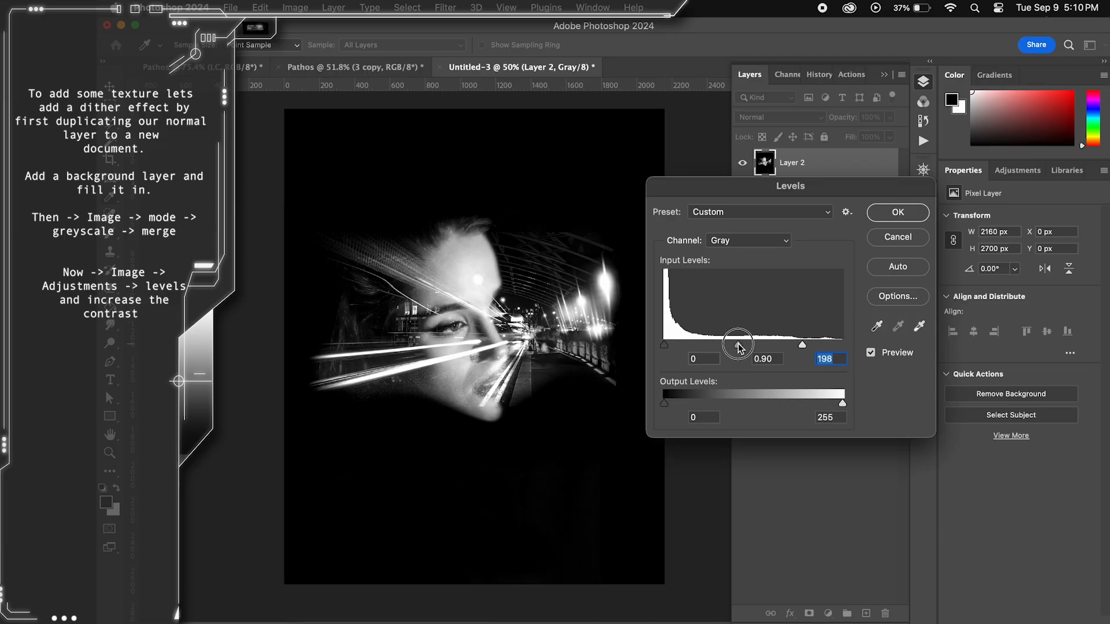
{"action": "left_click", "coordinate": [897, 213]}
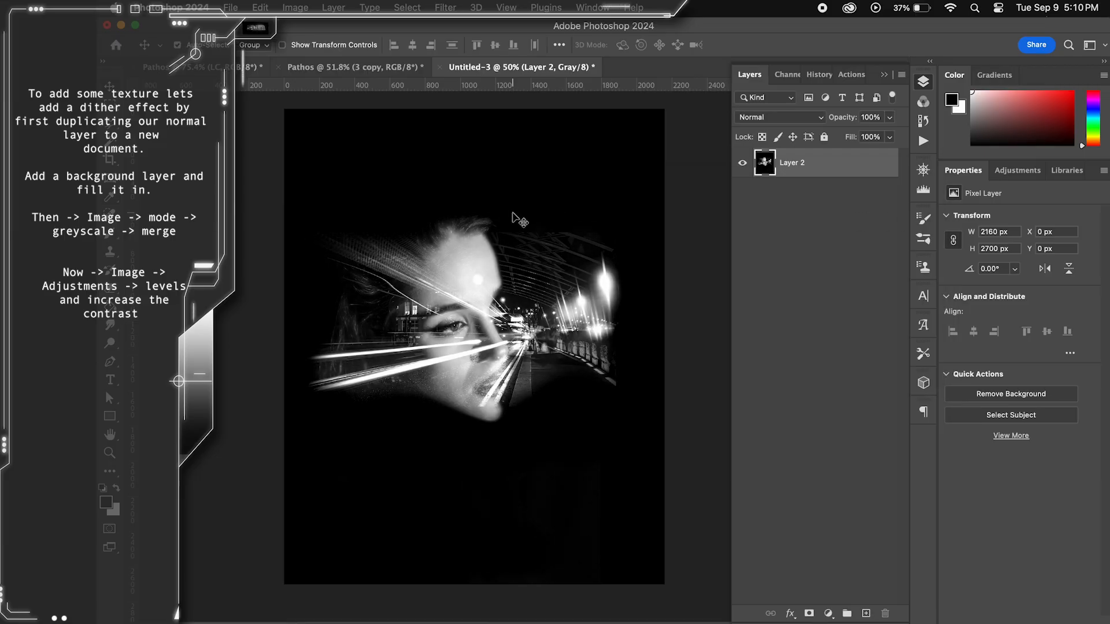
- Convert the grayscale document to Bitmap mode, flattening its layers, with 300 pixels/inch output and the Diffusion Dither method
{"action": "left_click", "coordinate": [294, 8]}
{"action": "mouse_move", "coordinate": [305, 29]}
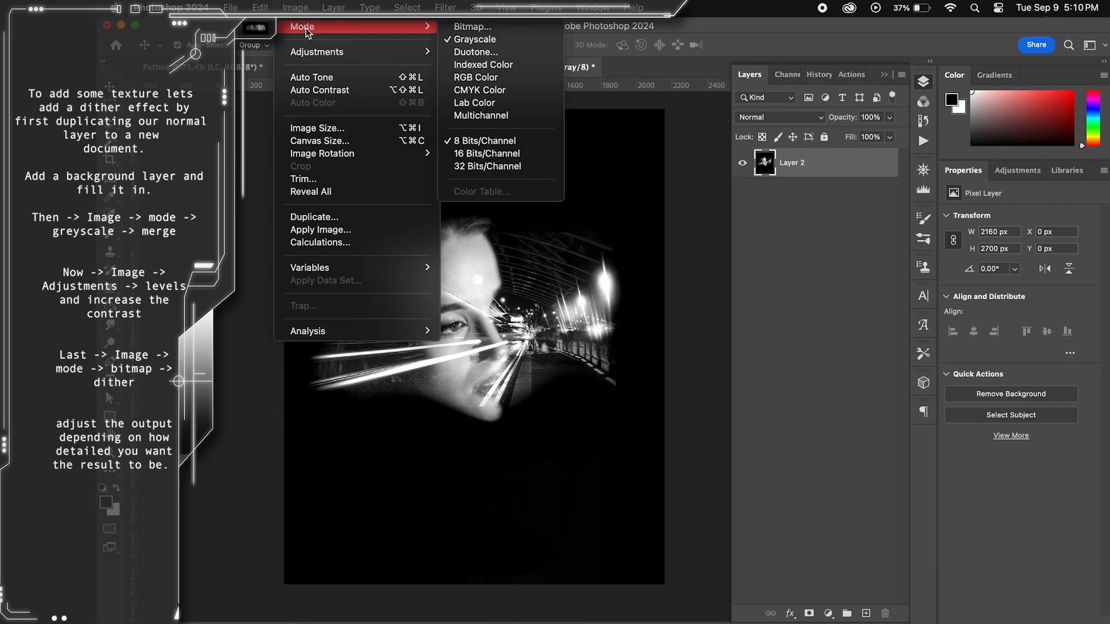
{"action": "left_click", "coordinate": [484, 32]}
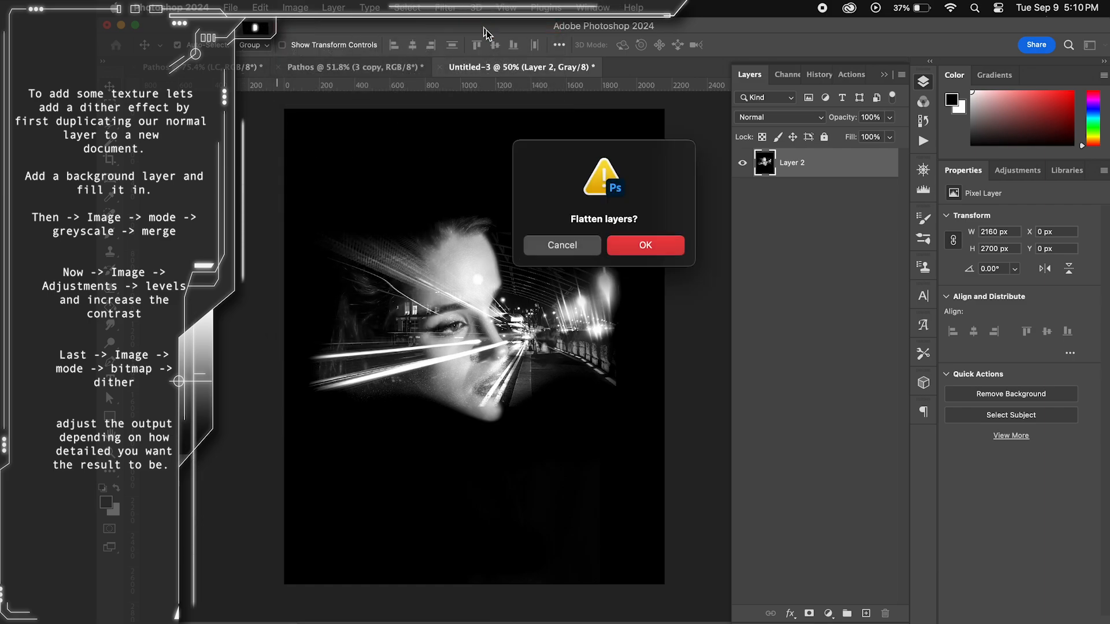
{"action": "left_click", "coordinate": [642, 245]}
{"action": "left_click", "coordinate": [737, 312]}
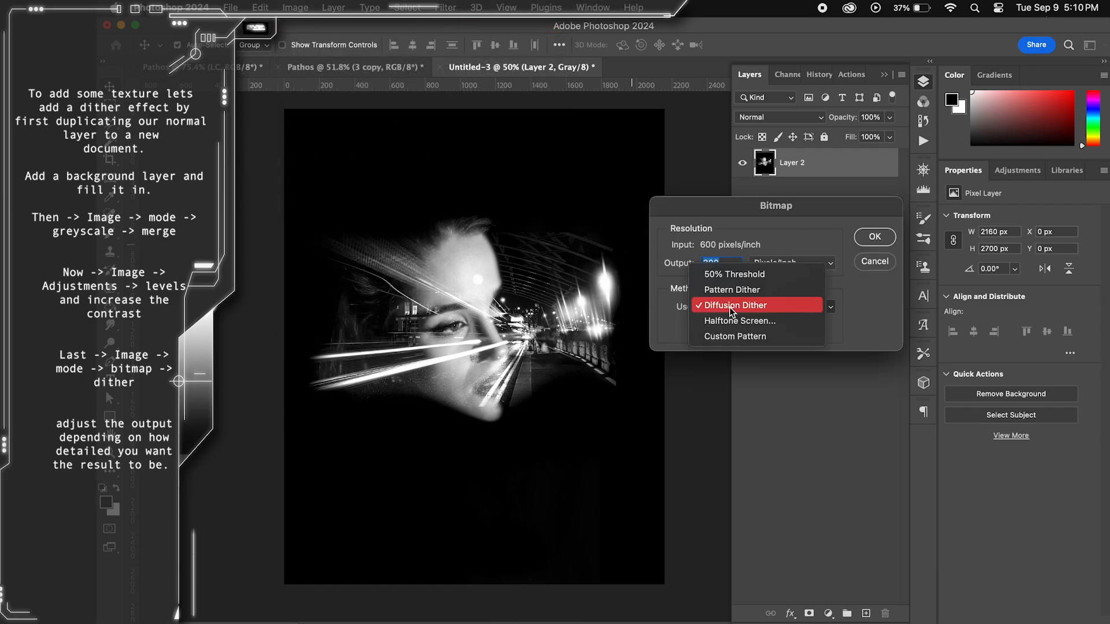
{"action": "left_click", "coordinate": [764, 302]}
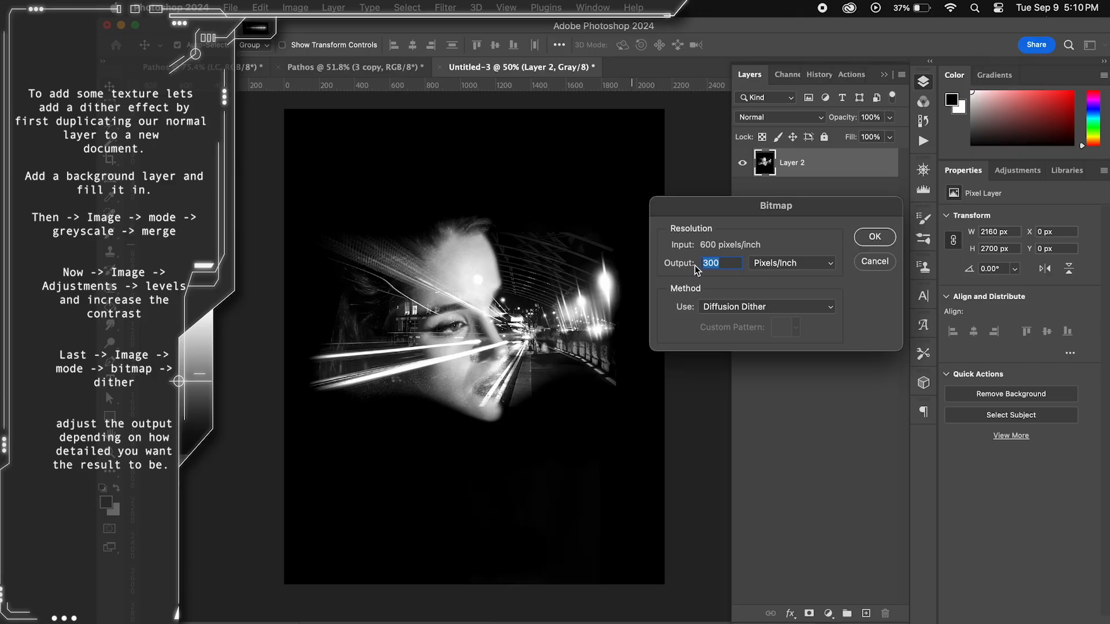
{"action": "left_click", "coordinate": [875, 237]}
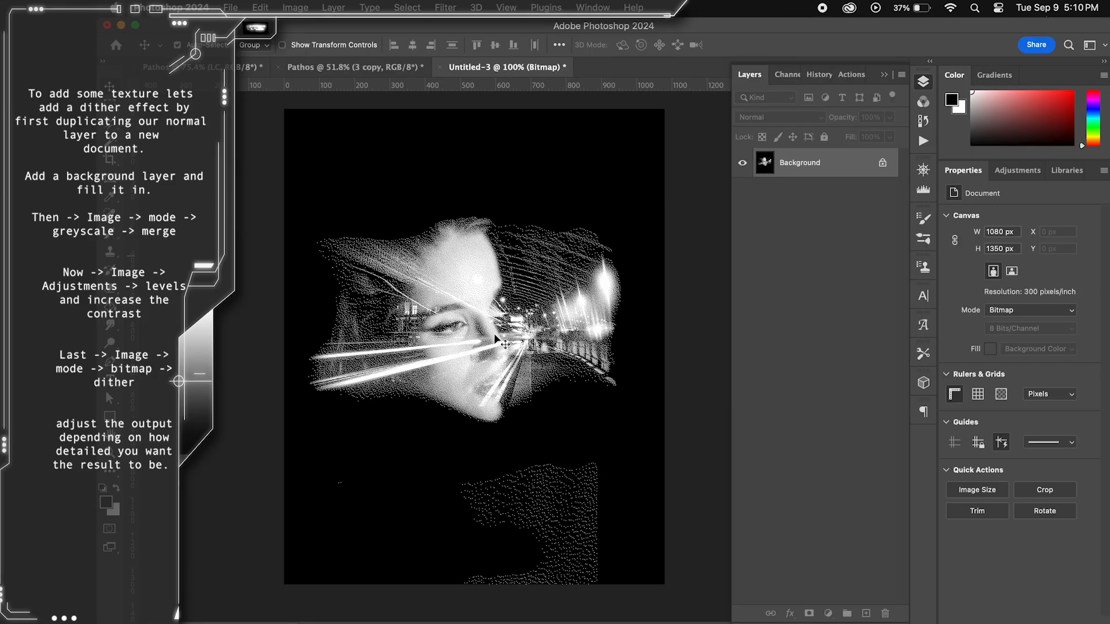
{"action": "scroll", "coordinate": [376, 372], "scroll_direction": "up", "scroll_amount": 5}
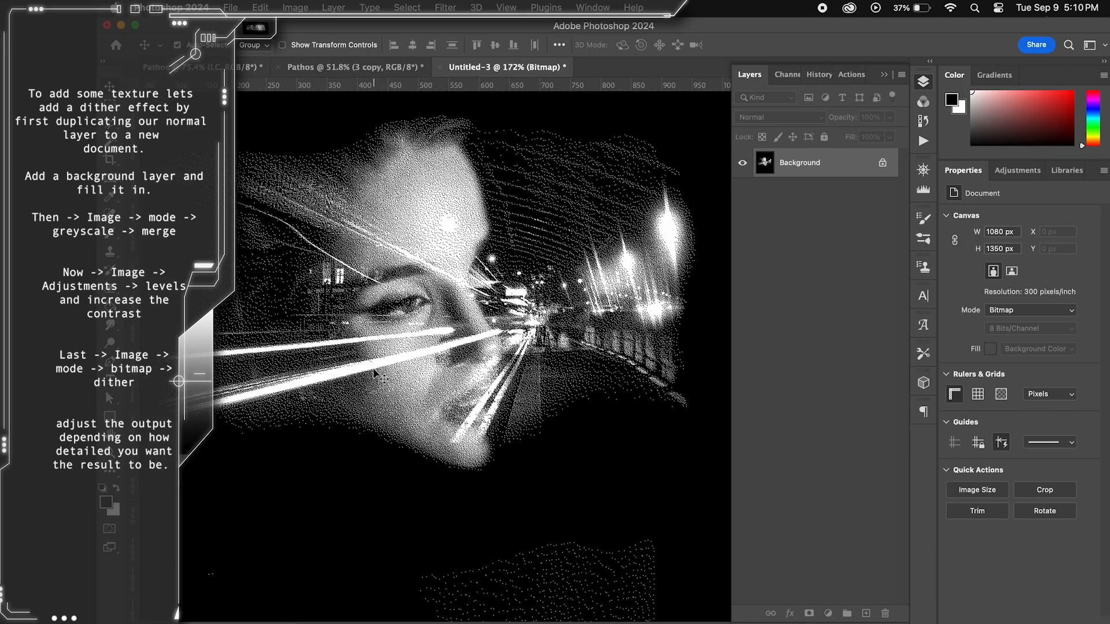
{"action": "scroll", "coordinate": [375, 374], "scroll_direction": "down", "scroll_amount": 2}
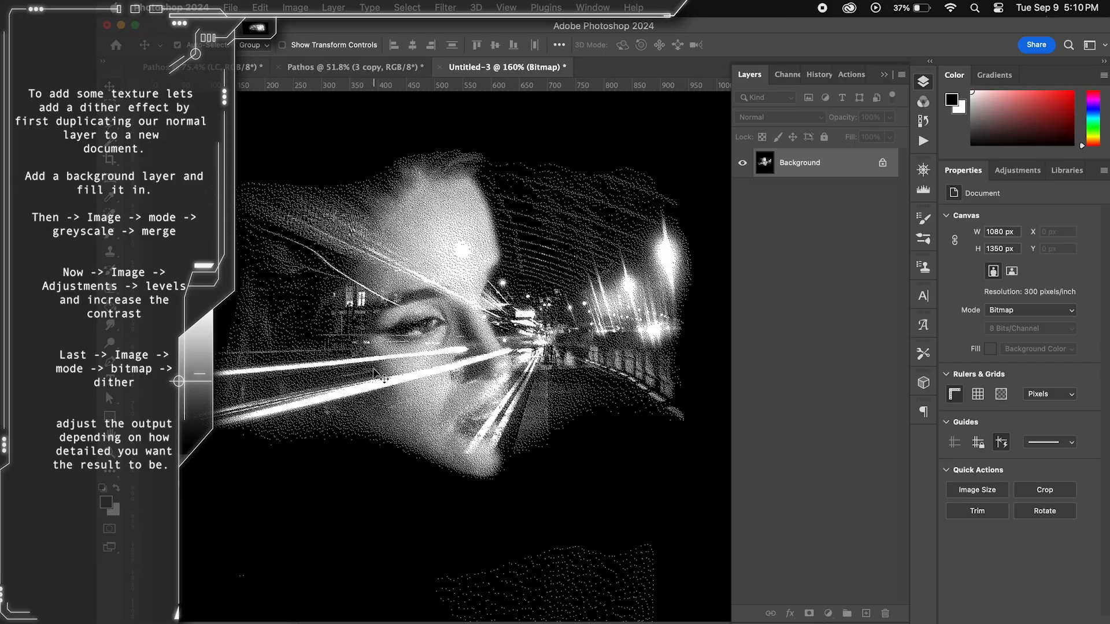
{"action": "scroll", "coordinate": [375, 375], "scroll_direction": "down", "scroll_amount": 1}
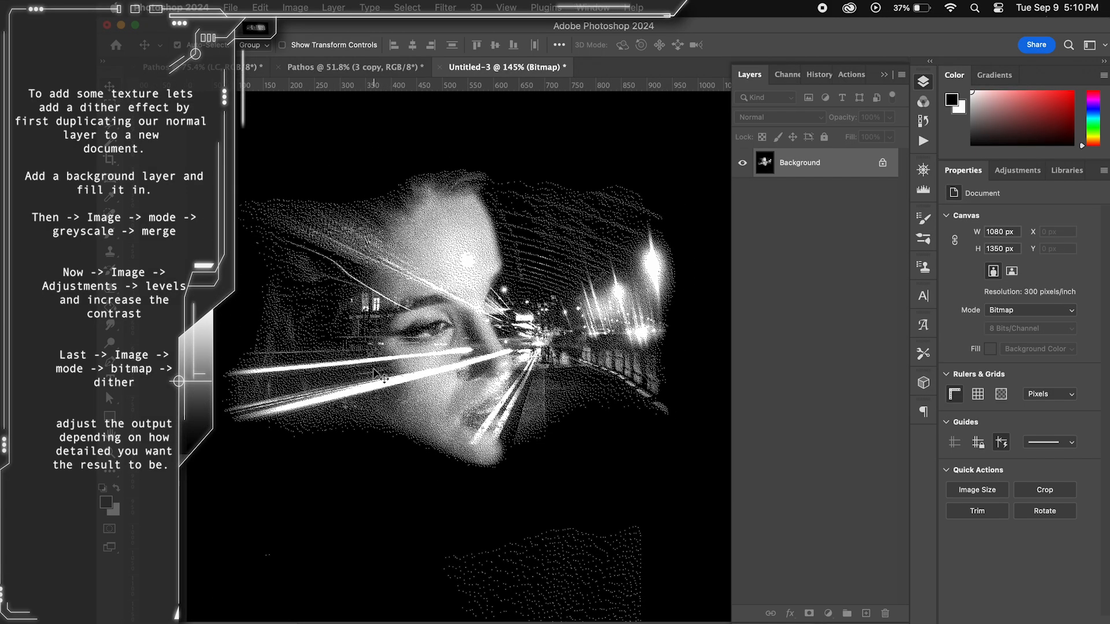
{"action": "scroll", "coordinate": [381, 375], "scroll_direction": "down", "scroll_amount": 1}
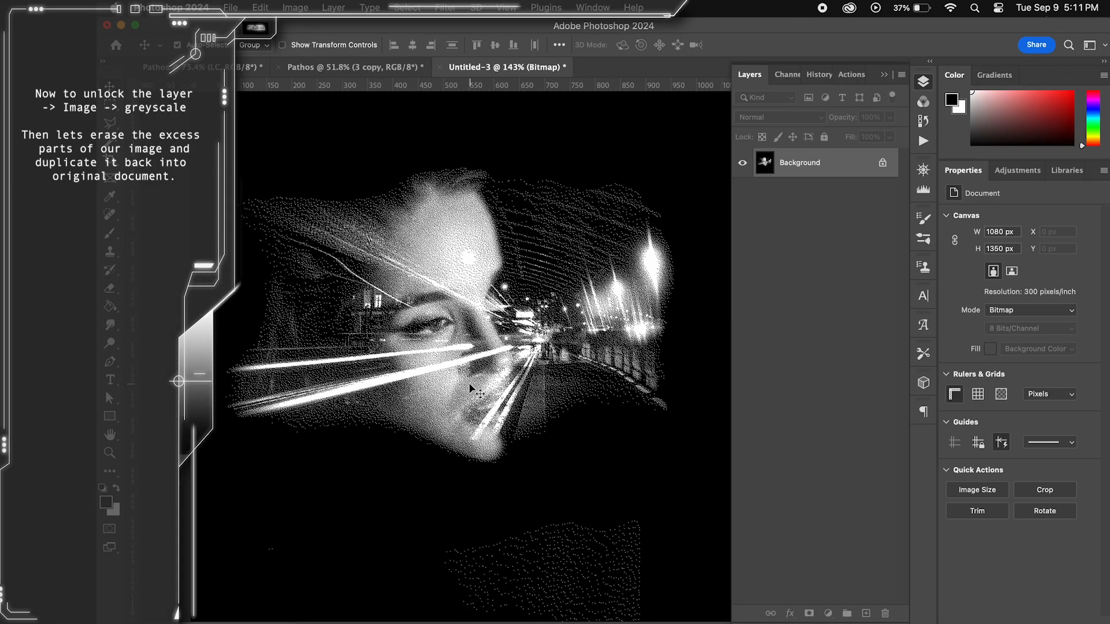
- Convert the dithered document back to Grayscale mode and unlock its Background layer
{"action": "left_click", "coordinate": [295, 7]}
{"action": "mouse_move", "coordinate": [312, 27]}
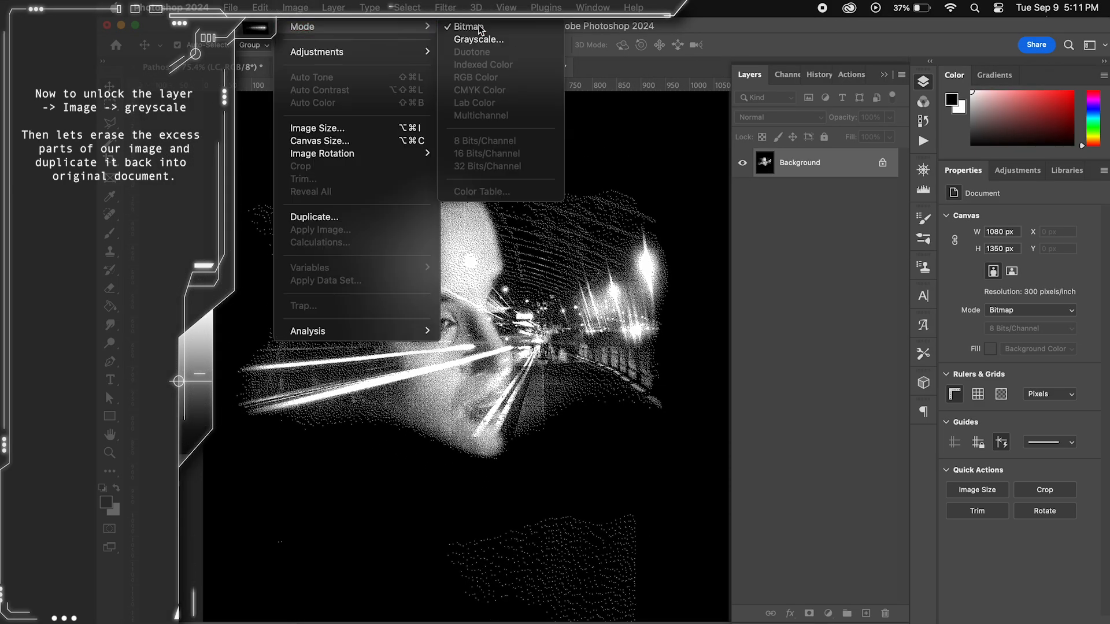
{"action": "left_click", "coordinate": [512, 40]}
{"action": "left_click", "coordinate": [645, 312]}
{"action": "scroll", "coordinate": [579, 275], "scroll_direction": "down", "scroll_amount": 3}
{"action": "left_click", "coordinate": [882, 162]}
{"action": "scroll", "coordinate": [580, 275], "scroll_direction": "down", "scroll_amount": 2}
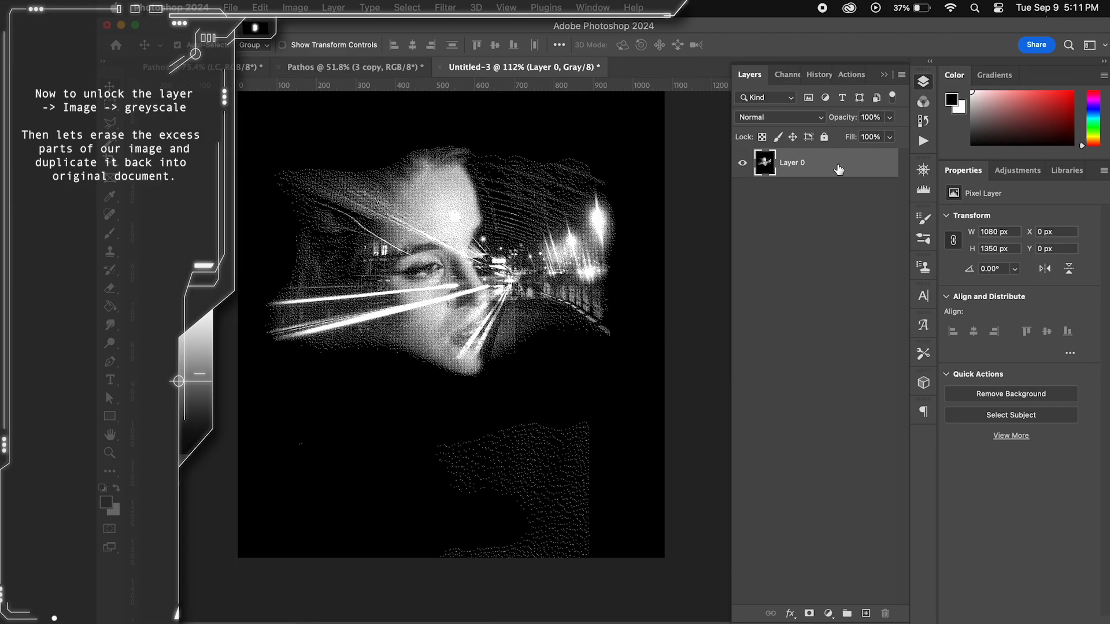
- Erase the excess dither dots across the lower part of the image below the face
{"action": "key", "text": "e"}
{"action": "mouse_move", "coordinate": [442, 459]}
{"action": "left_mouse_down"}
{"action": "mouse_move", "coordinate": [630, 465]}
{"action": "mouse_move", "coordinate": [393, 458]}
{"action": "mouse_move", "coordinate": [625, 493]}
{"action": "mouse_move", "coordinate": [428, 472]}
{"action": "mouse_move", "coordinate": [404, 519]}
{"action": "mouse_move", "coordinate": [666, 504]}
{"action": "mouse_move", "coordinate": [457, 533]}
{"action": "mouse_move", "coordinate": [681, 534]}
{"action": "mouse_move", "coordinate": [321, 518]}
{"action": "mouse_move", "coordinate": [217, 471]}
{"action": "mouse_move", "coordinate": [329, 445]}
{"action": "mouse_move", "coordinate": [459, 491]}
{"action": "mouse_move", "coordinate": [253, 461]}
{"action": "mouse_move", "coordinate": [219, 509]}
{"action": "mouse_move", "coordinate": [261, 501]}
{"action": "mouse_move", "coordinate": [230, 534]}
{"action": "mouse_move", "coordinate": [433, 545]}
{"action": "mouse_move", "coordinate": [660, 518]}
{"action": "mouse_move", "coordinate": [654, 444]}
{"action": "mouse_move", "coordinate": [607, 513]}
{"action": "left_mouse_up"}
{"action": "key", "text": "v"}
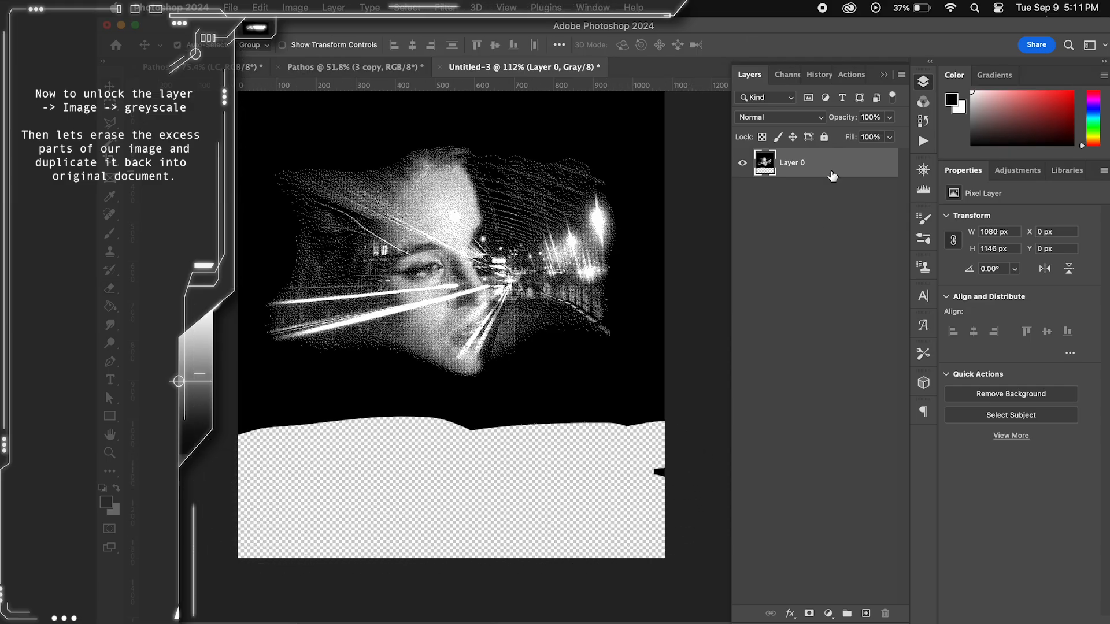
- Duplicate the cleaned dither layer into the second Pathos document in the destination list
{"action": "right_click", "coordinate": [832, 172]}
{"action": "left_click", "coordinate": [928, 249]}
{"action": "left_click", "coordinate": [545, 320]}
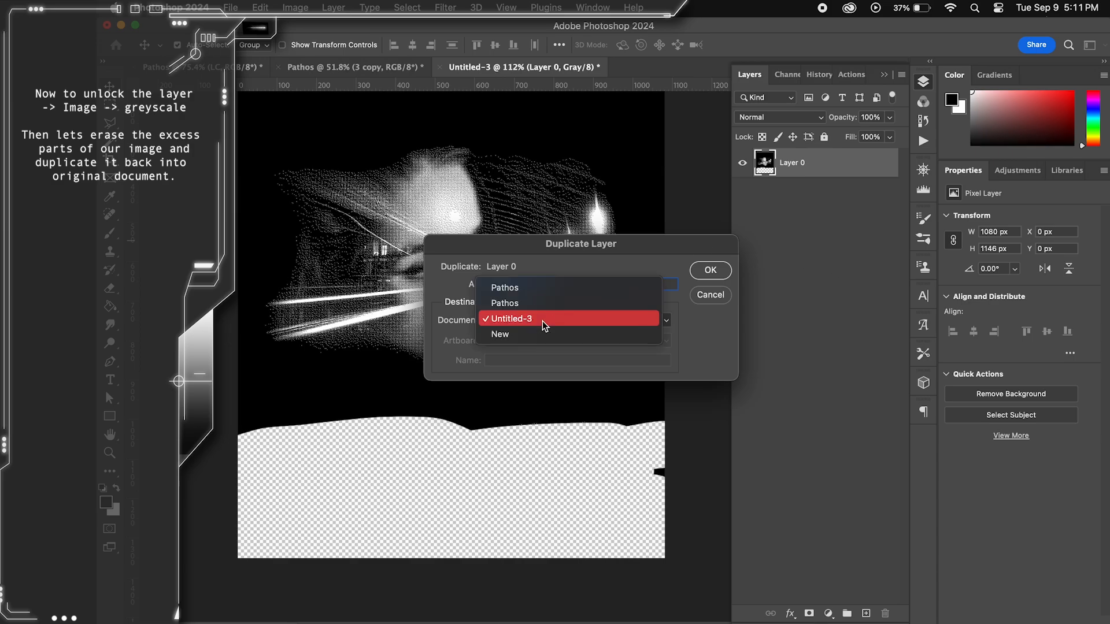
{"action": "left_click", "coordinate": [532, 304]}
{"action": "left_click", "coordinate": [710, 270]}
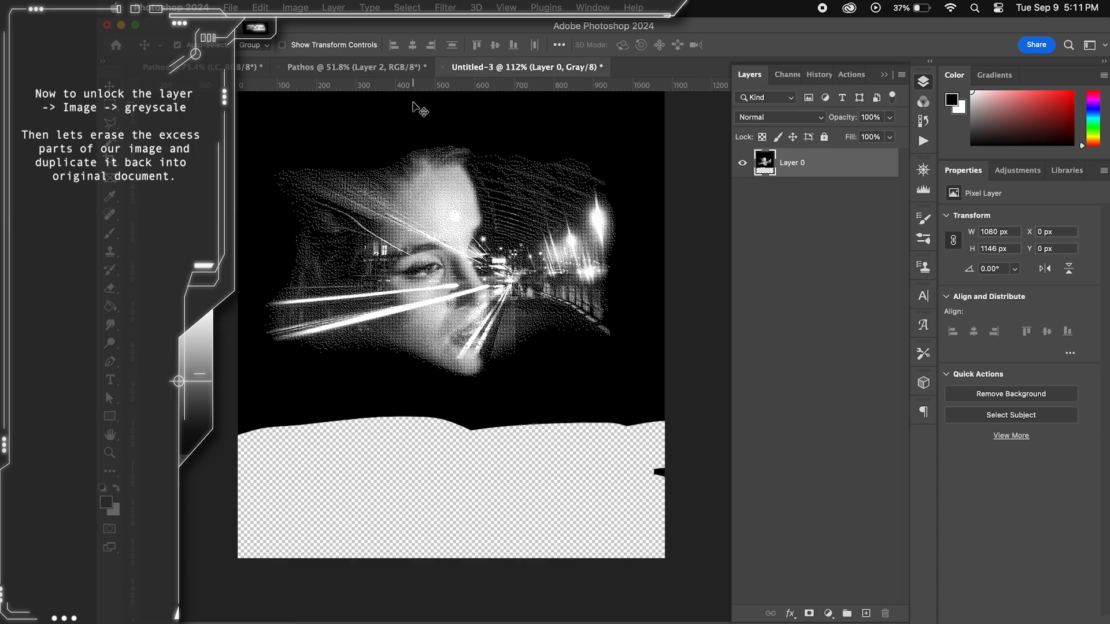
- In the RGB Pathos document, set the dither layer's blend mode to Lighten and its opacity to 48%
{"action": "left_click", "coordinate": [757, 122]}
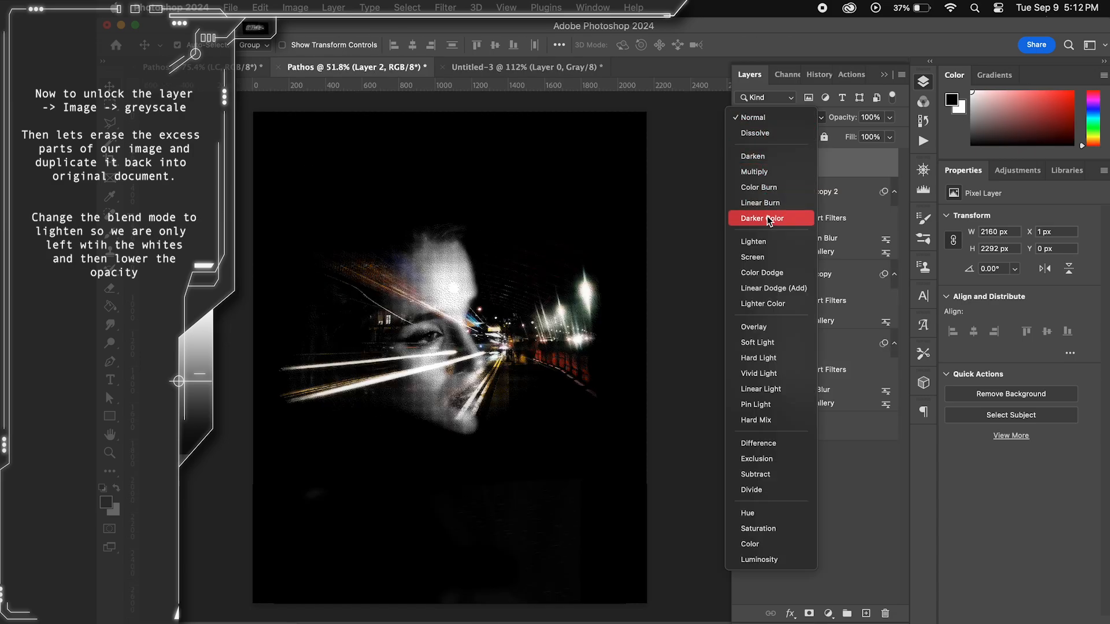
{"action": "left_click", "coordinate": [768, 242]}
{"action": "scroll", "coordinate": [509, 480], "scroll_direction": "up", "scroll_amount": 3}
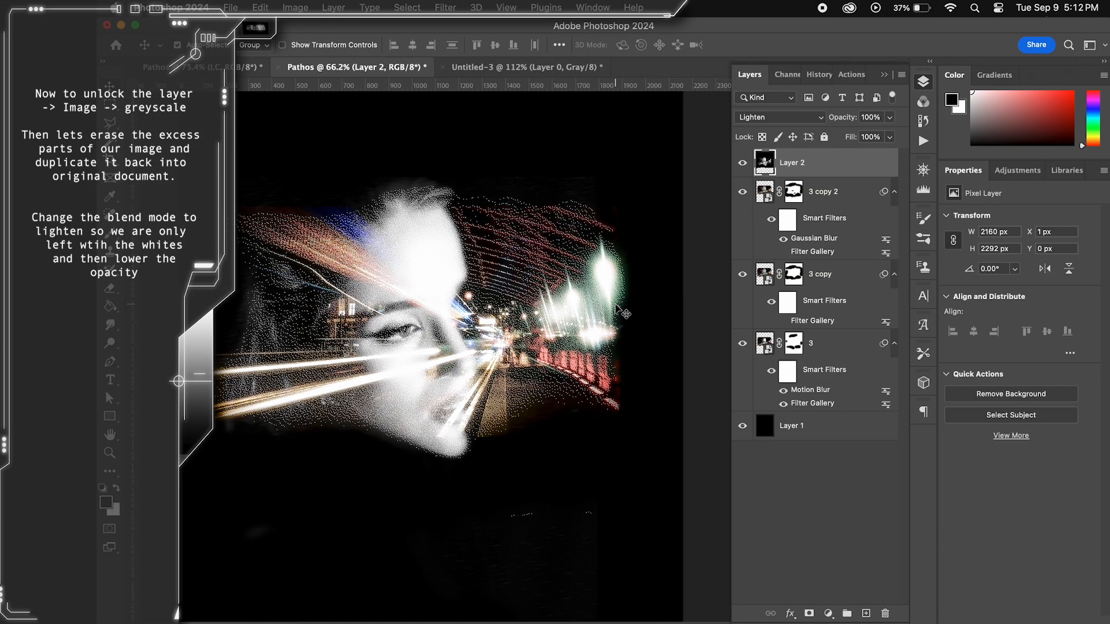
{"action": "key", "text": "e"}
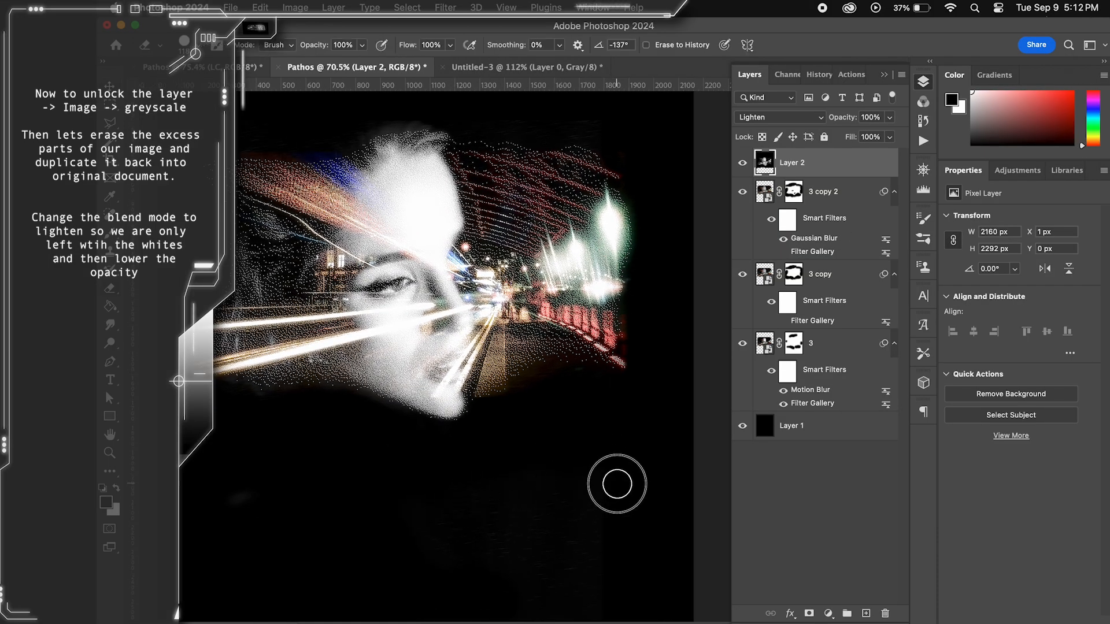
{"action": "key", "text": "v"}
{"action": "scroll", "coordinate": [621, 490], "scroll_direction": "down", "scroll_amount": 1}
{"action": "left_click", "coordinate": [889, 117]}
{"action": "left_click_drag", "start_coordinate": [893, 133], "coordinate": [858, 139]}
{"action": "scroll", "coordinate": [564, 256], "scroll_direction": "up", "scroll_amount": 5}
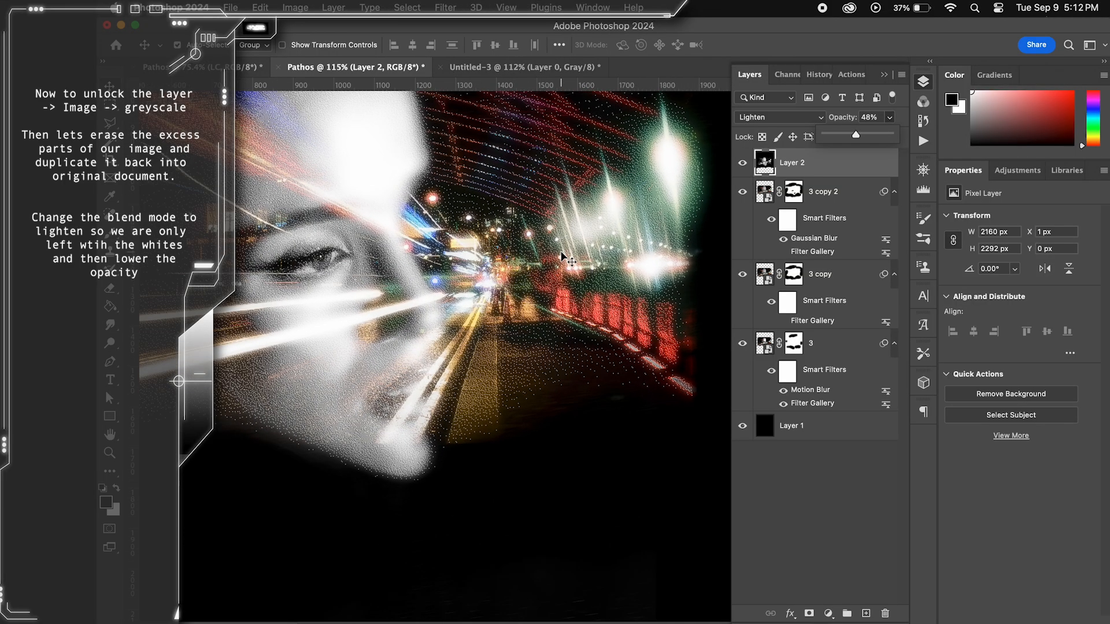
{"action": "scroll", "coordinate": [563, 256], "scroll_direction": "up", "scroll_amount": 3}
{"action": "scroll", "coordinate": [564, 256], "scroll_direction": "right", "scroll_amount": 2}
{"action": "left_click", "coordinate": [838, 167]}
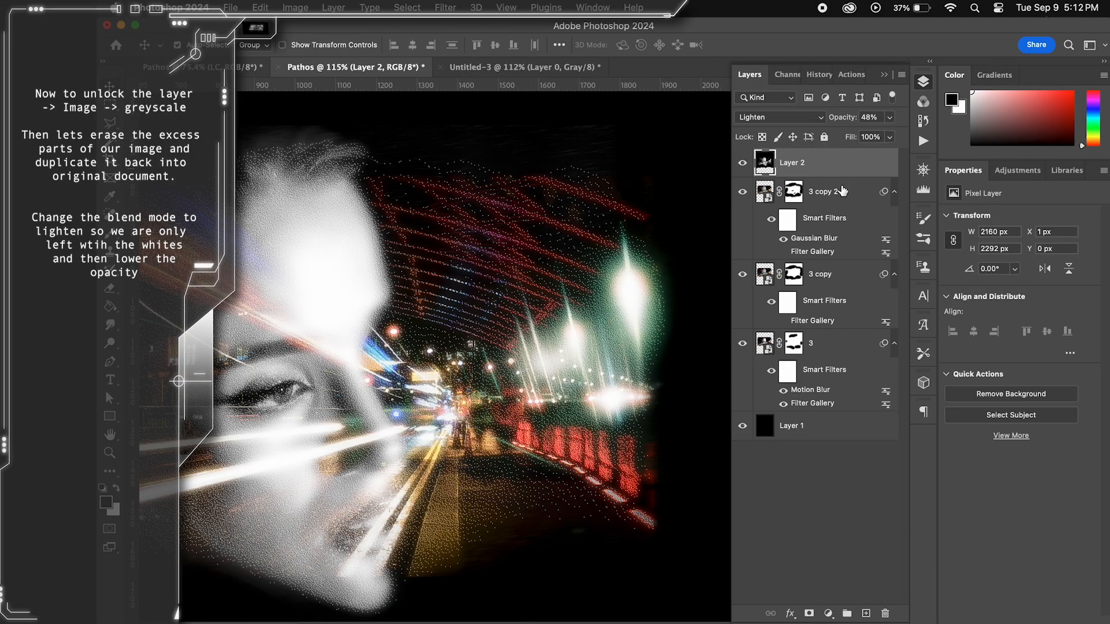
{"action": "left_click", "coordinate": [834, 200]}
{"action": "scroll", "coordinate": [561, 351], "scroll_direction": "down", "scroll_amount": 3}
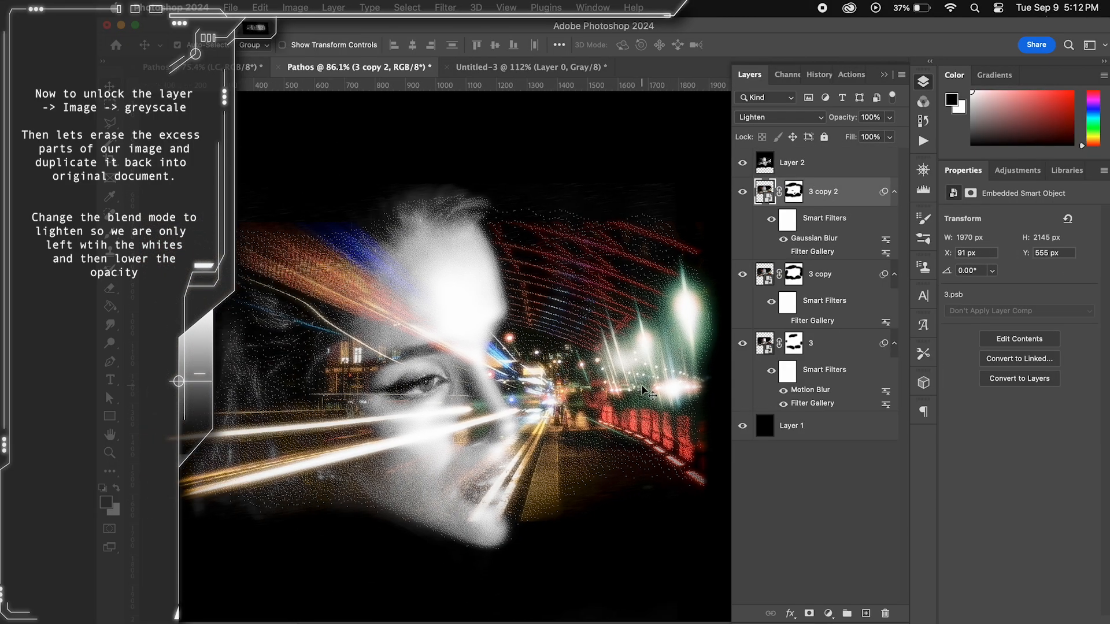
{"action": "scroll", "coordinate": [643, 391], "scroll_direction": "up", "scroll_amount": 3}
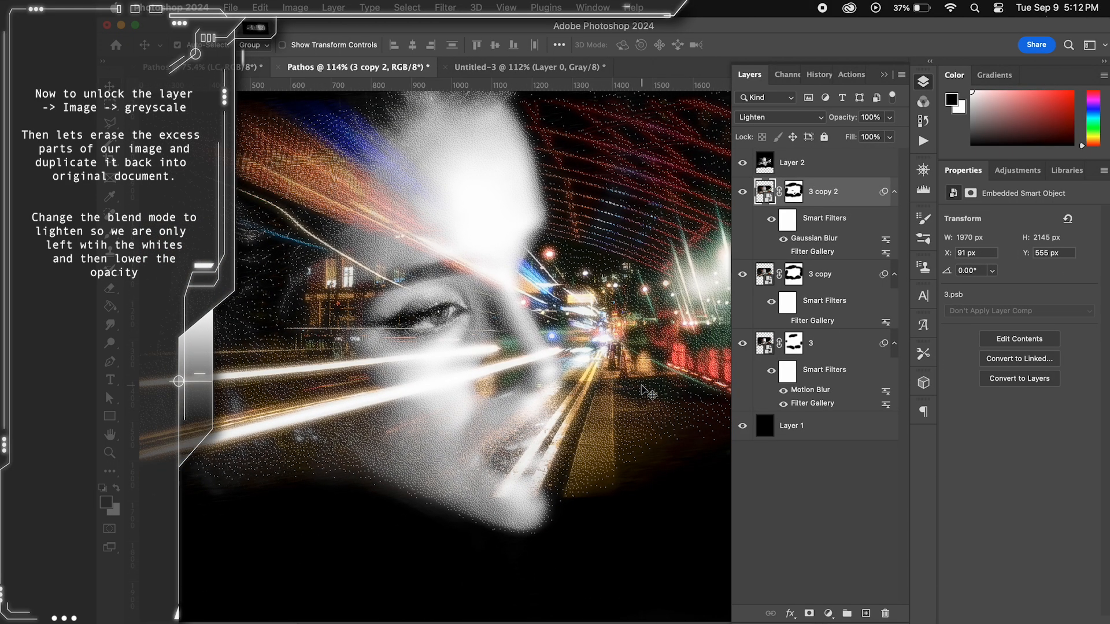
{"action": "scroll", "coordinate": [641, 387], "scroll_direction": "down", "scroll_amount": 4}
{"action": "left_click", "coordinate": [822, 162]}
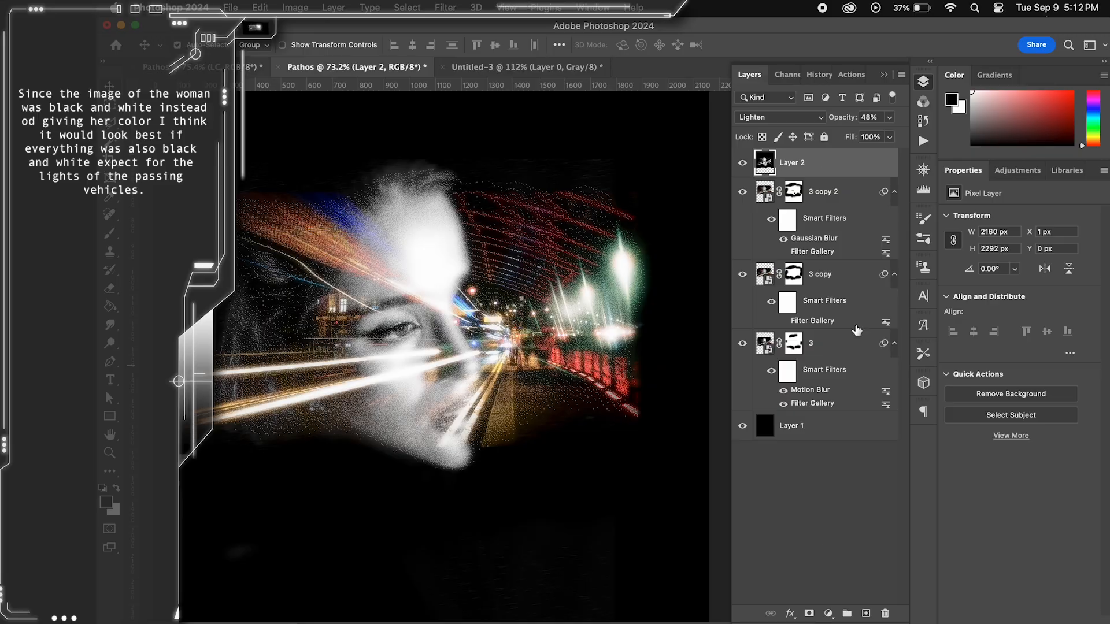
- Add a Gradient Map adjustment layer directly above 3 copy 2 and set its blend mode to Hue
{"action": "left_click", "coordinate": [833, 192]}
{"action": "left_click", "coordinate": [828, 613]}
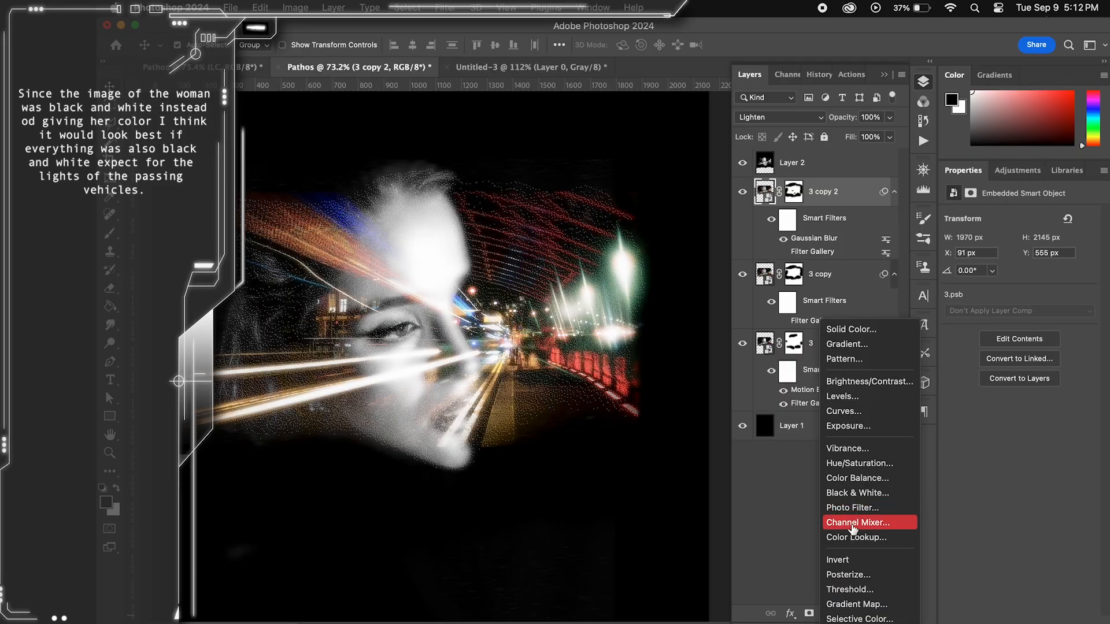
{"action": "left_click", "coordinate": [855, 604]}
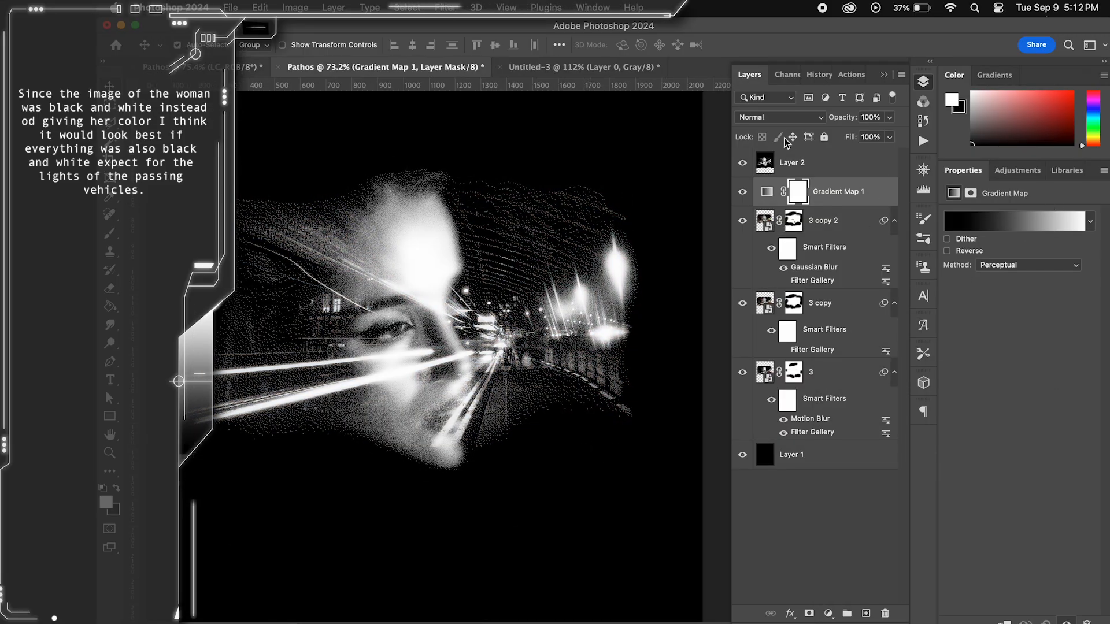
{"action": "left_click", "coordinate": [777, 117]}
{"action": "left_click", "coordinate": [757, 510]}
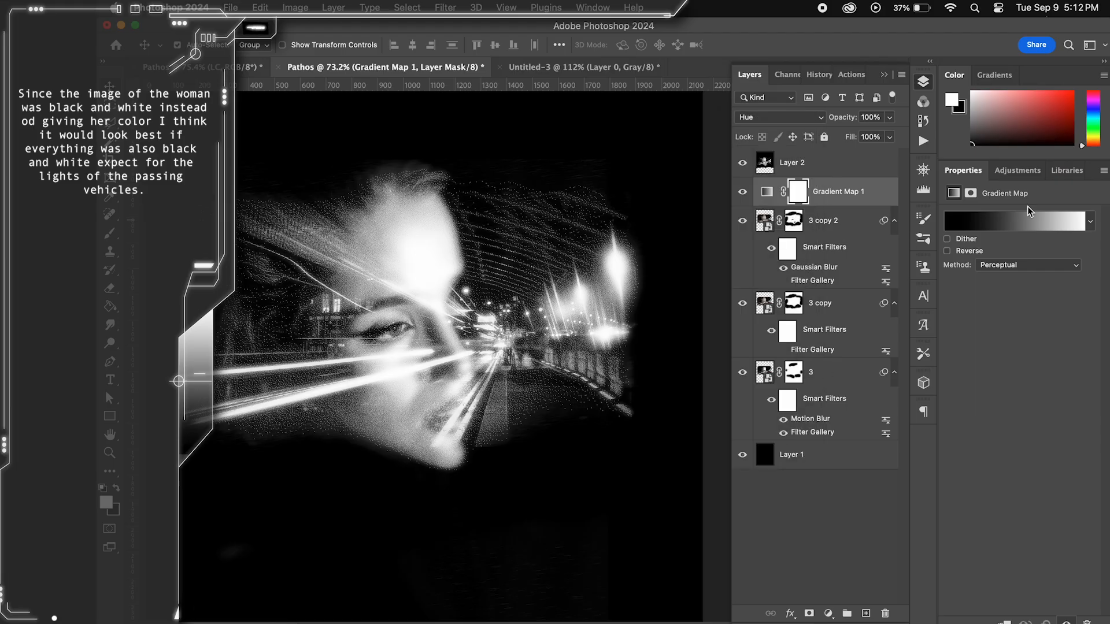
- Try several red gradient presets for the gradient map and apply the dark black-to-deep-red one
{"action": "left_click", "coordinate": [1007, 223]}
{"action": "scroll", "coordinate": [773, 234], "scroll_direction": "down", "scroll_amount": 12}
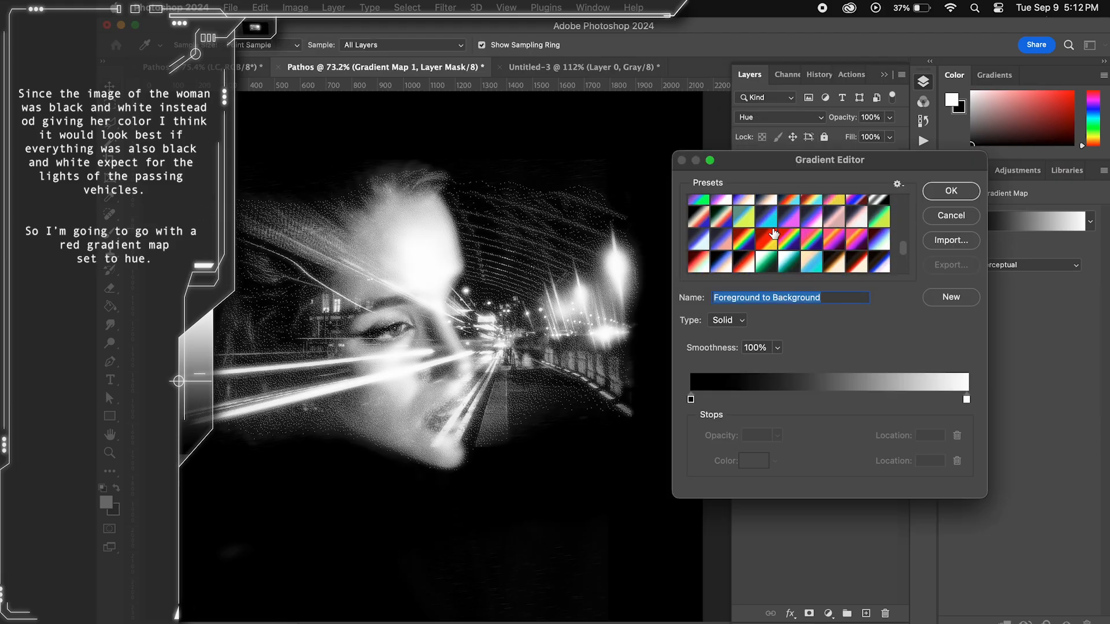
{"action": "left_click", "coordinate": [765, 240]}
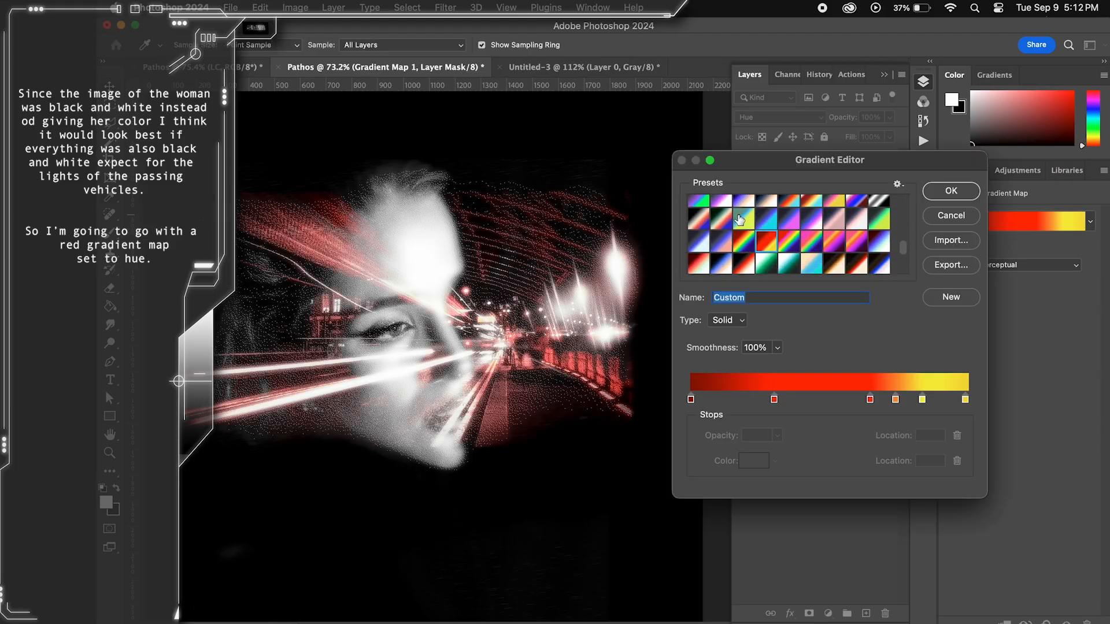
{"action": "scroll", "coordinate": [740, 218], "scroll_direction": "down", "scroll_amount": 2}
{"action": "left_click", "coordinate": [697, 235]}
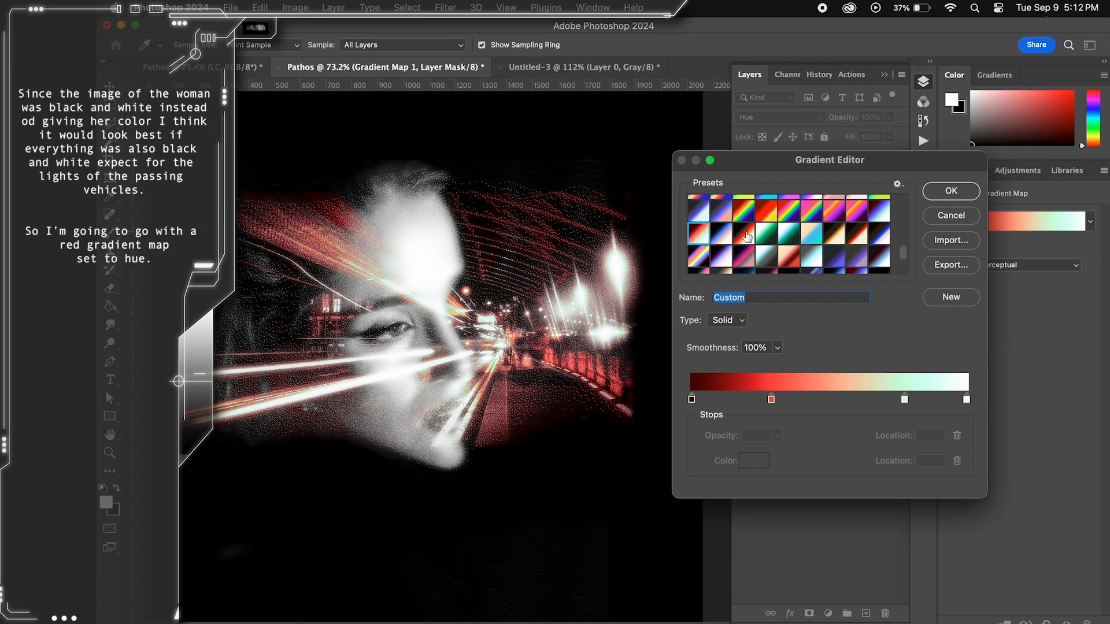
{"action": "left_click", "coordinate": [745, 236]}
{"action": "scroll", "coordinate": [775, 228], "scroll_direction": "down", "scroll_amount": 2}
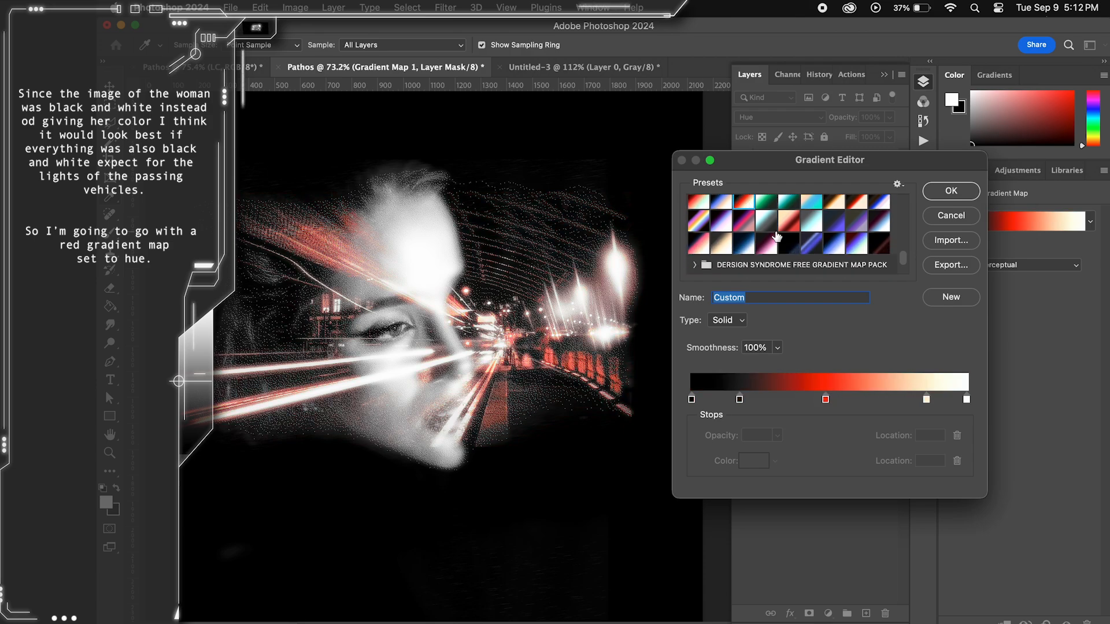
{"action": "left_click", "coordinate": [791, 221]}
{"action": "left_click", "coordinate": [880, 245]}
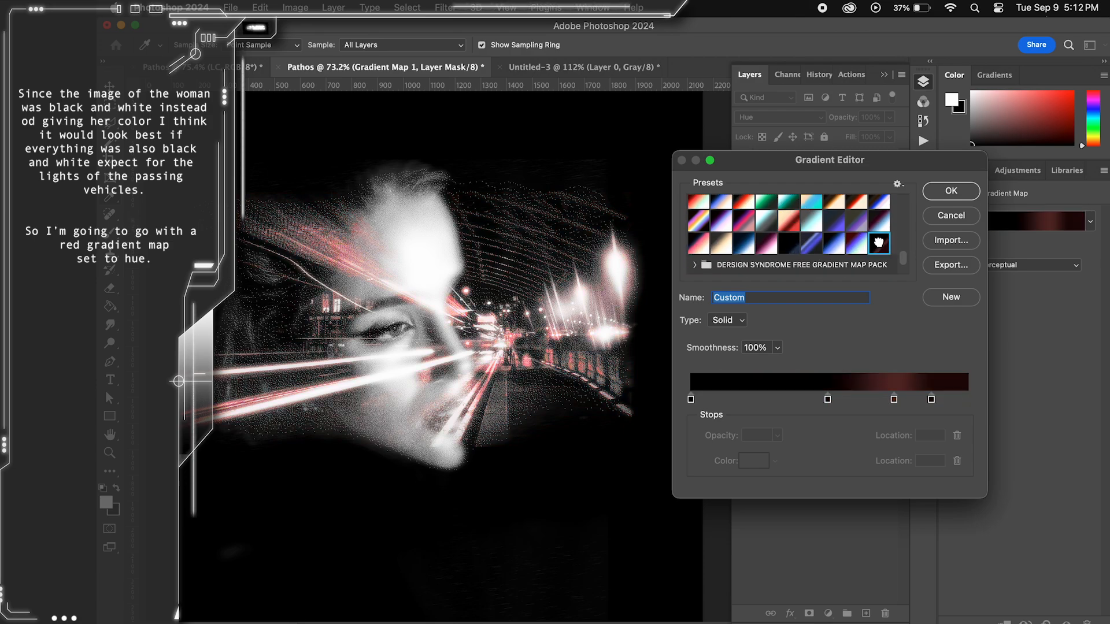
{"action": "left_click", "coordinate": [950, 191]}
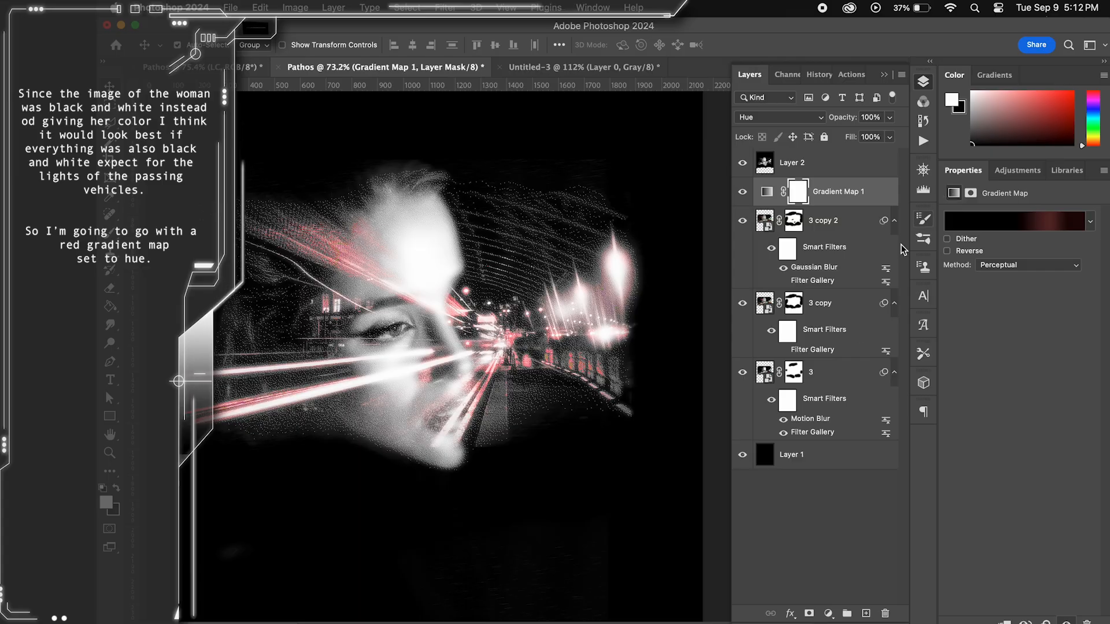
- Add a second Gradient Map adjustment layer above Gradient Map 1 and set its blend mode to Hue
{"action": "left_click", "coordinate": [828, 613]}
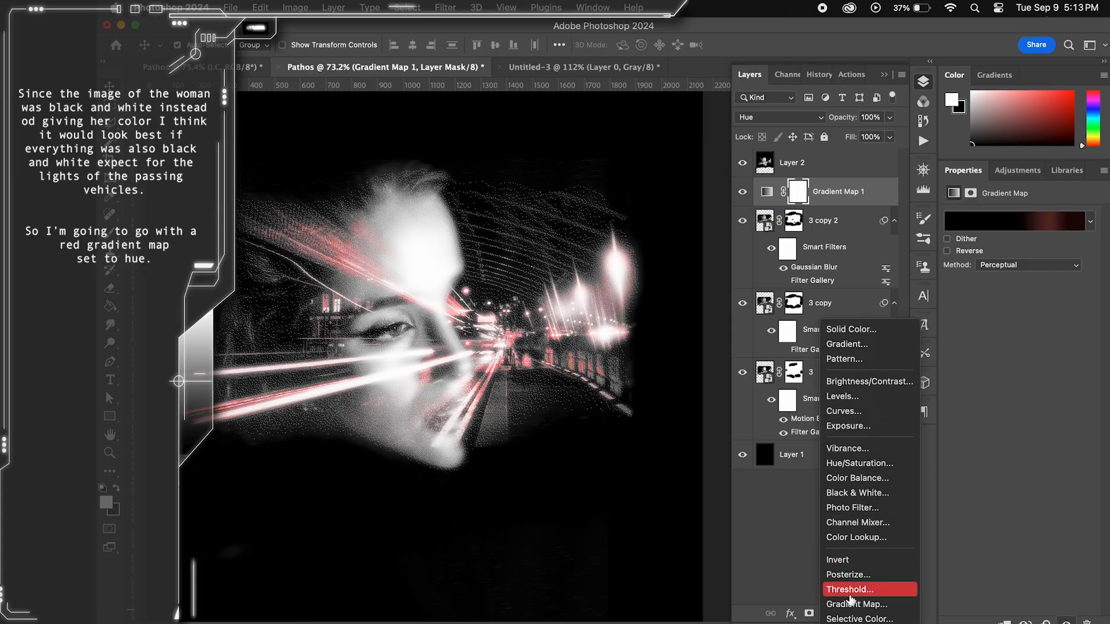
{"action": "left_click", "coordinate": [846, 604]}
{"action": "left_click", "coordinate": [779, 117]}
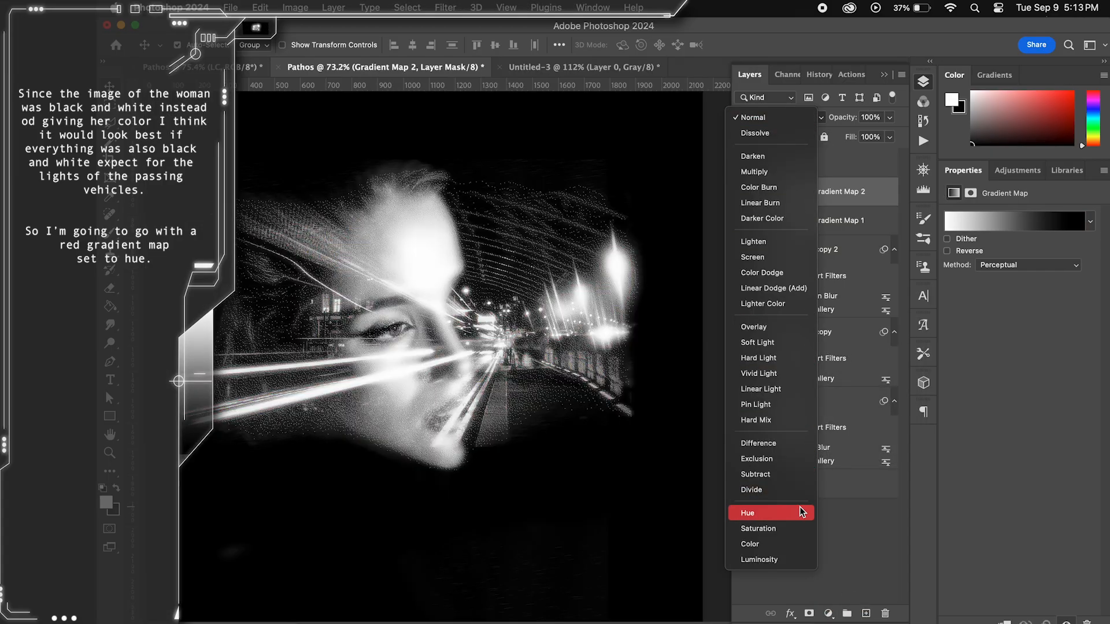
{"action": "left_click", "coordinate": [803, 513]}
- Apply the custom dark-red, red and yellow gradient preset to Gradient Map 2
{"action": "left_click", "coordinate": [1007, 217]}
{"action": "scroll", "coordinate": [769, 224], "scroll_direction": "down", "scroll_amount": 15}
{"action": "scroll", "coordinate": [768, 225], "scroll_direction": "up", "scroll_amount": 6}
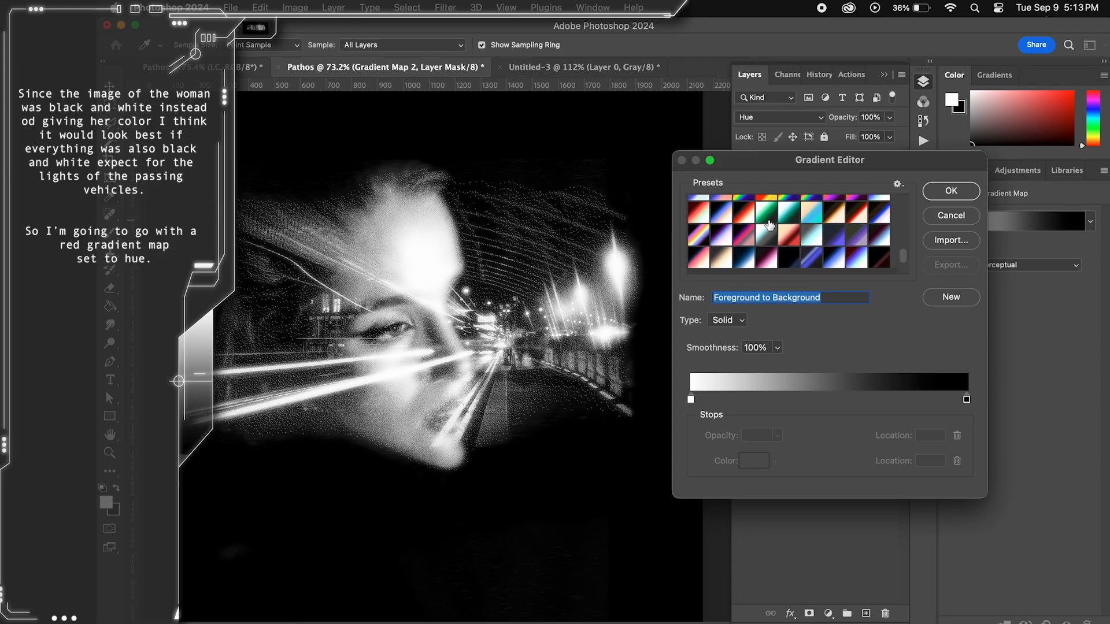
{"action": "scroll", "coordinate": [768, 224], "scroll_direction": "up", "scroll_amount": 1}
{"action": "left_click", "coordinate": [774, 231]}
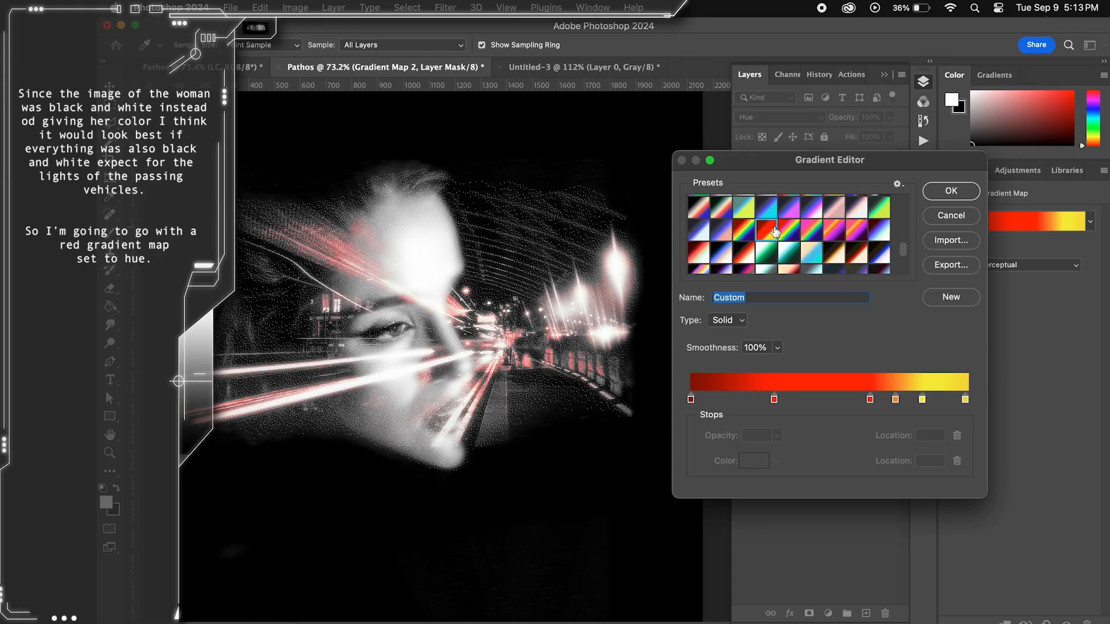
- Shift the red, orange and yellow color stops of the gradient toward its dark end
{"action": "left_click_drag", "start_coordinate": [870, 400], "coordinate": [835, 400]}
{"action": "left_click", "coordinate": [862, 400]}
{"action": "left_click_drag", "start_coordinate": [922, 399], "coordinate": [819, 399]}
{"action": "left_click", "coordinate": [860, 399]}
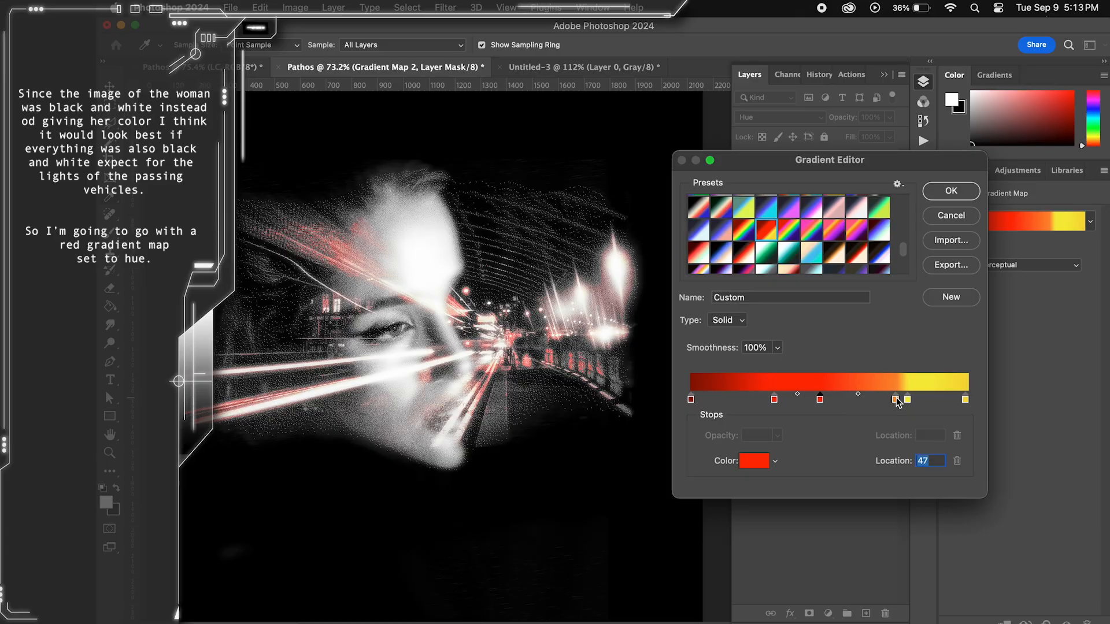
{"action": "left_click_drag", "start_coordinate": [895, 399], "coordinate": [849, 403]}
{"action": "left_click_drag", "start_coordinate": [965, 399], "coordinate": [951, 400]}
{"action": "left_click_drag", "start_coordinate": [774, 399], "coordinate": [758, 399]}
- Delete the middle red stop at location 47 and reposition the remaining dark red, red, orange and yellow stops in the gradient's bright half
{"action": "left_click", "coordinate": [820, 399]}
{"action": "left_click", "coordinate": [956, 461]}
{"action": "mouse_move", "coordinate": [847, 399]}
{"action": "left_mouse_down"}
{"action": "mouse_move", "coordinate": [836, 399]}
{"action": "mouse_move", "coordinate": [860, 399]}
{"action": "left_mouse_up"}
{"action": "left_click_drag", "start_coordinate": [758, 399], "coordinate": [823, 400]}
{"action": "left_click_drag", "start_coordinate": [691, 399], "coordinate": [876, 399]}
{"action": "left_click_drag", "start_coordinate": [951, 399], "coordinate": [939, 399]}
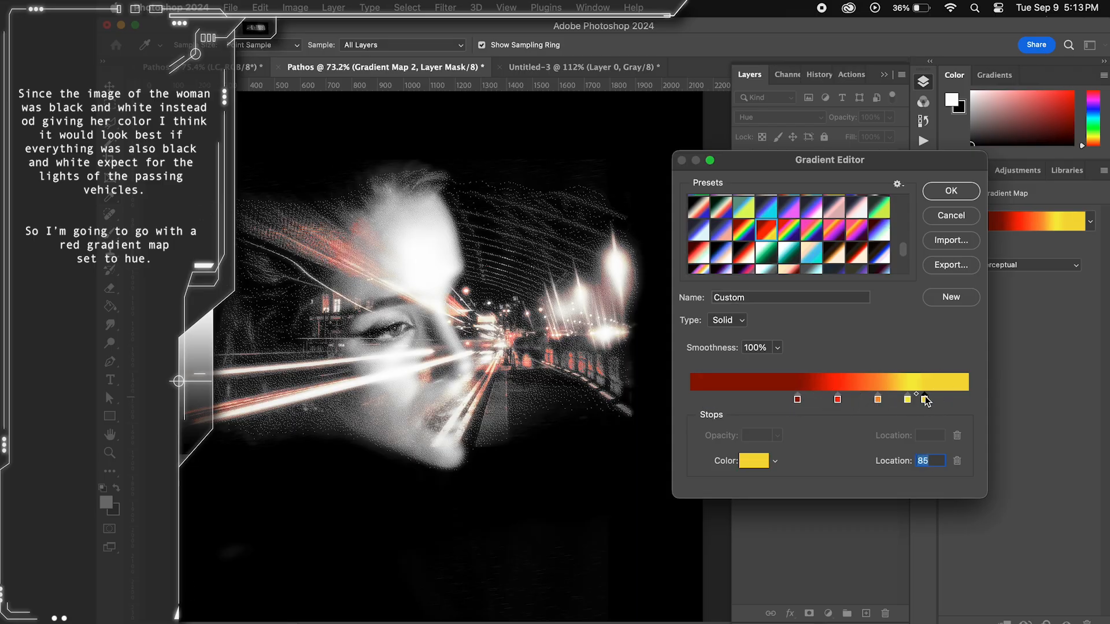
- Delete the orange and end yellow stops, move the remaining yellow stop closer to the red one, and apply the gradient
{"action": "double_click", "coordinate": [925, 399]}
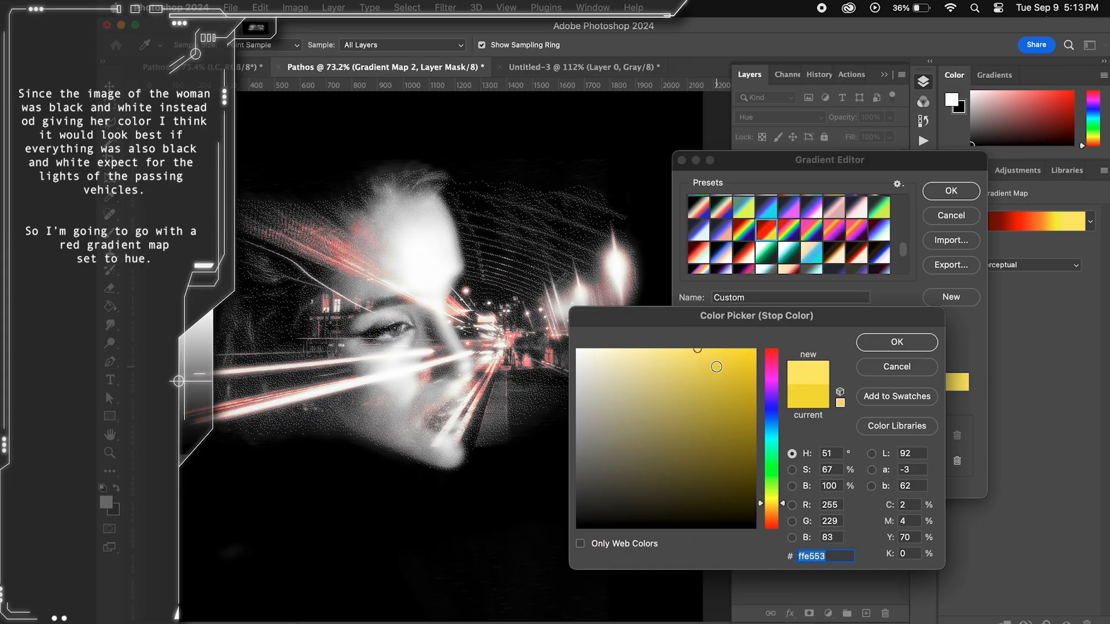
{"action": "key", "text": "Return"}
{"action": "left_click", "coordinate": [877, 400]}
{"action": "left_click", "coordinate": [957, 461]}
{"action": "left_click_drag", "start_coordinate": [907, 399], "coordinate": [882, 399]}
{"action": "left_click", "coordinate": [922, 398]}
{"action": "key", "text": "BackSpace"}
{"action": "left_click", "coordinate": [949, 191]}
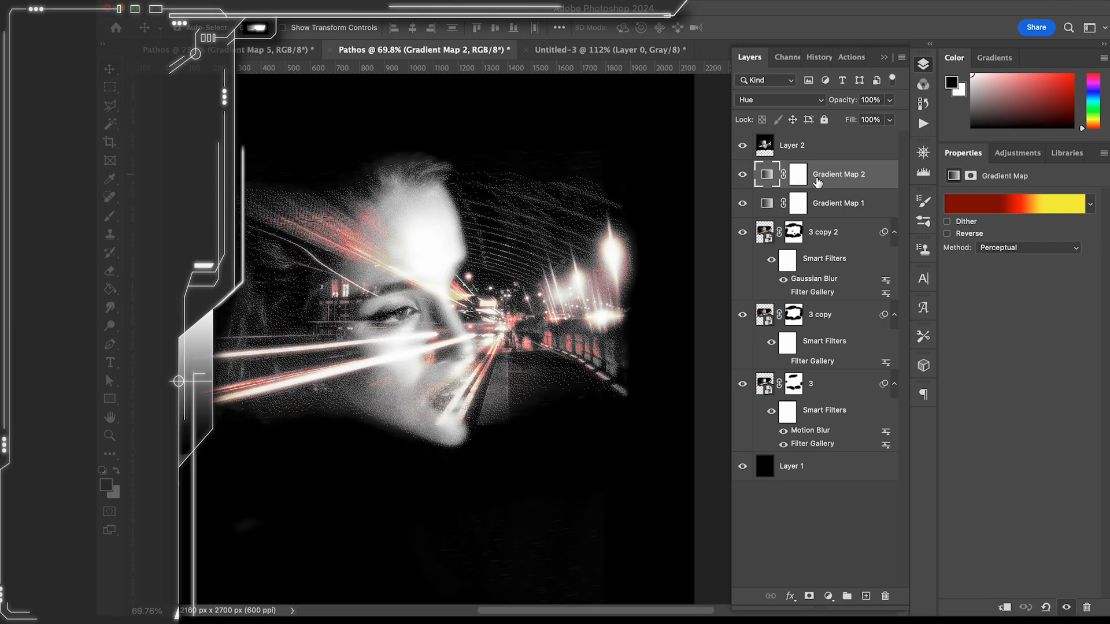
- Lower the opacity of Layer 2 to 30%
{"action": "scroll", "coordinate": [604, 391], "scroll_direction": "up", "scroll_amount": 3}
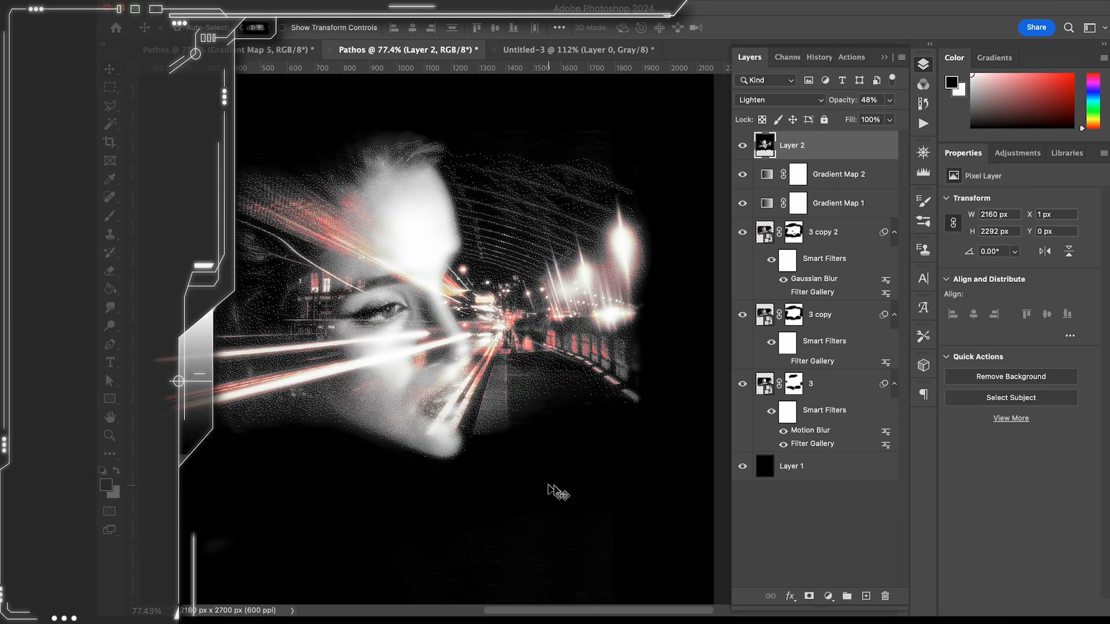
{"action": "scroll", "coordinate": [604, 390], "scroll_direction": "up", "scroll_amount": 3}
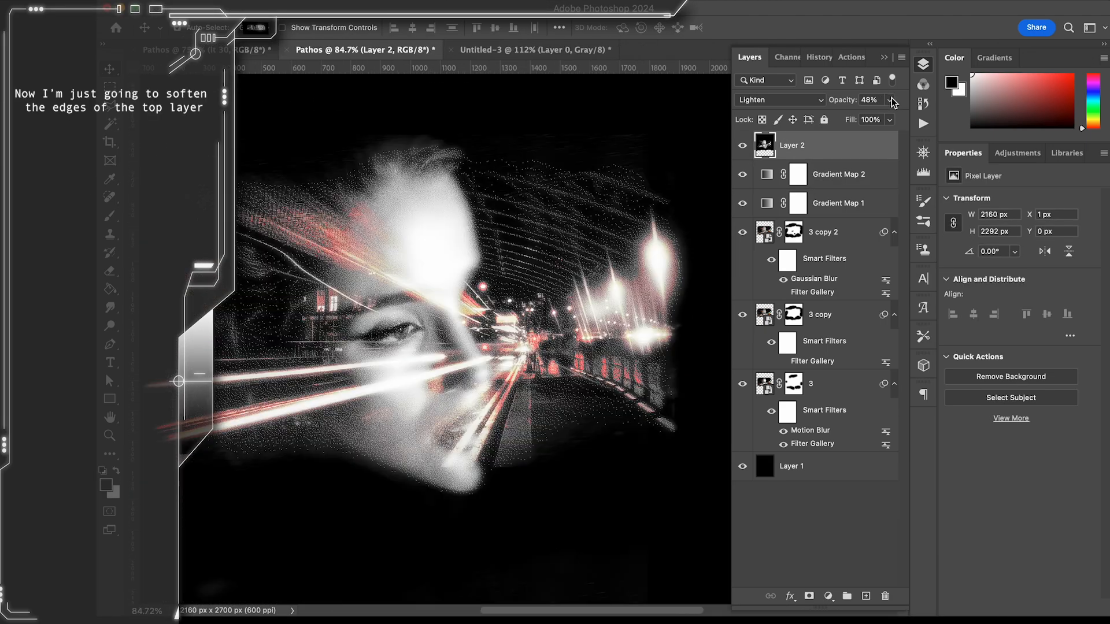
{"action": "left_click", "coordinate": [889, 100]}
{"action": "left_click_drag", "start_coordinate": [866, 117], "coordinate": [851, 119]}
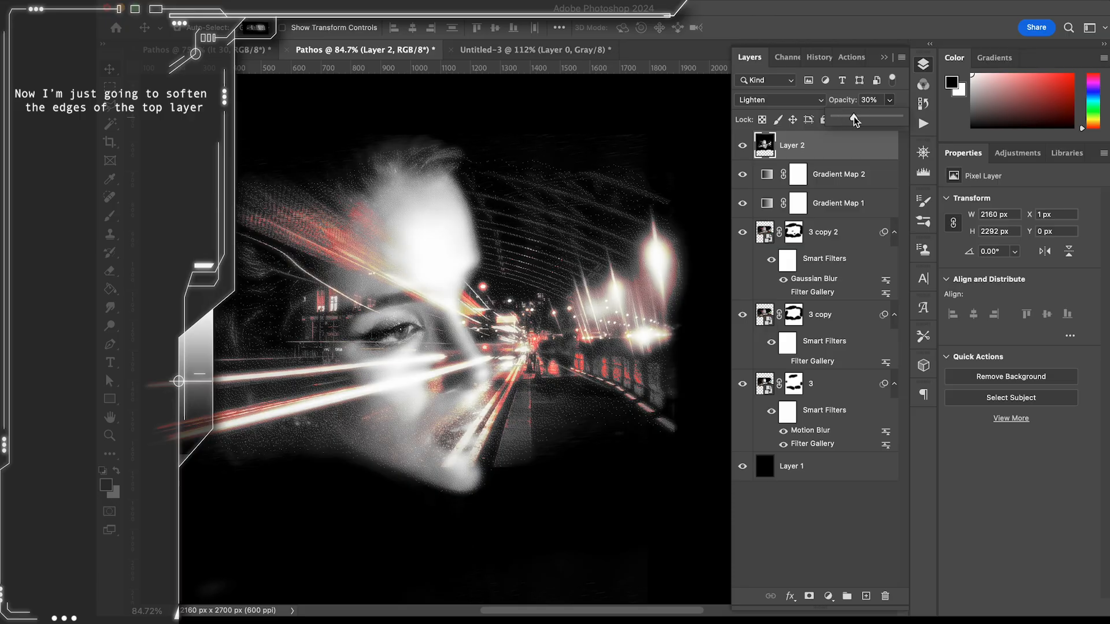
- Add a layer mask to Layer 2 and set the soft round brush to 348 px
{"action": "left_click", "coordinate": [808, 595]}
{"action": "scroll", "coordinate": [537, 213], "scroll_direction": "right", "scroll_amount": 3}
{"action": "key", "text": "b"}
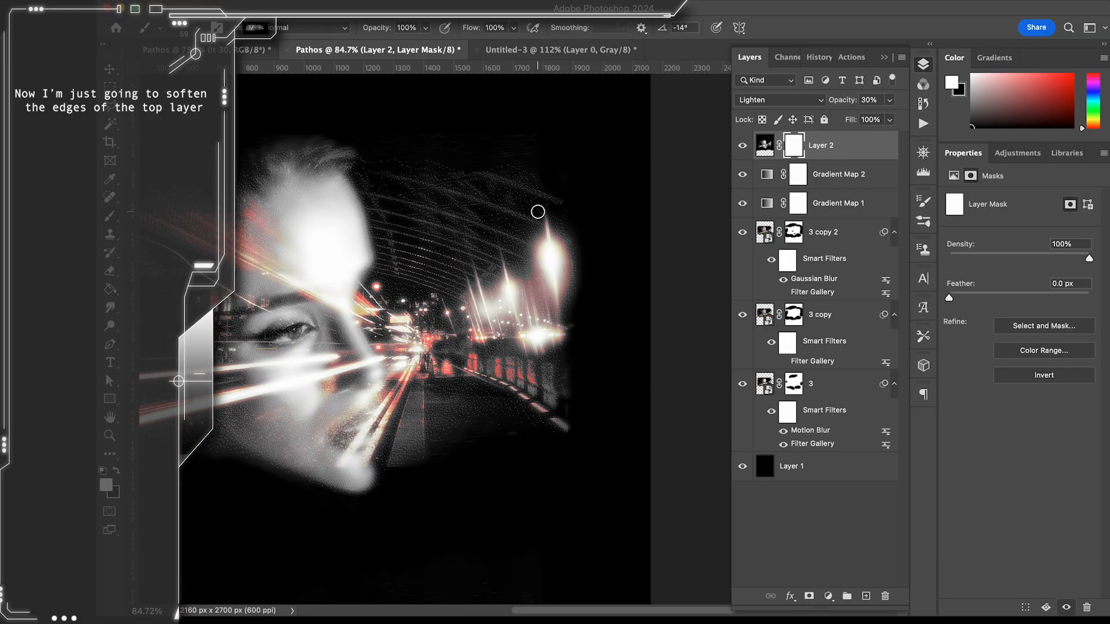
{"action": "right_click", "coordinate": [541, 212]}
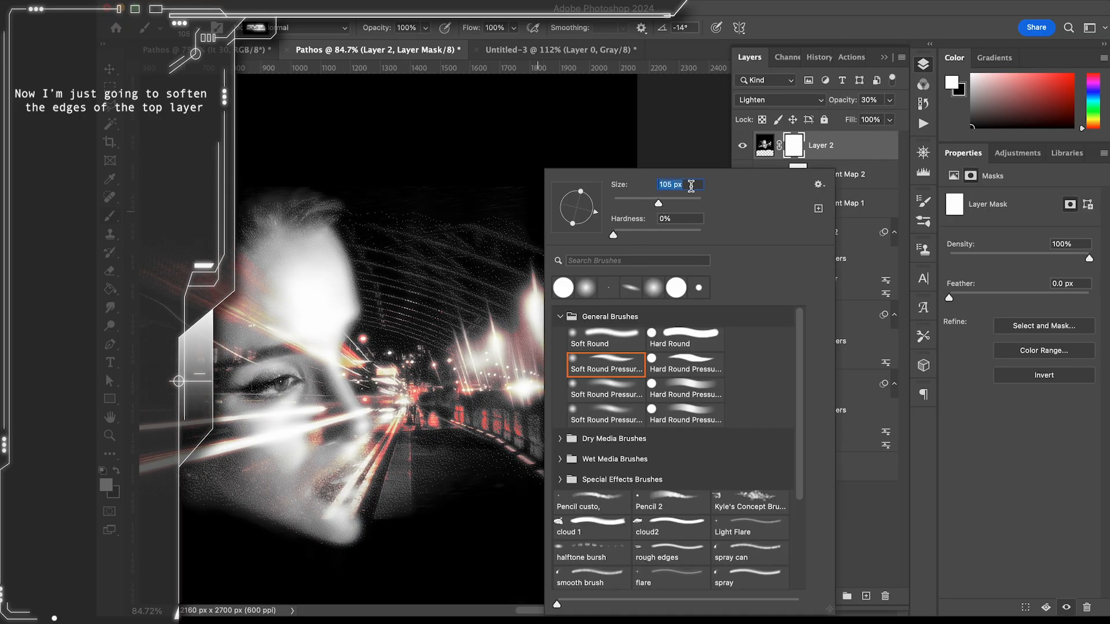
{"action": "key", "text": "Return"}
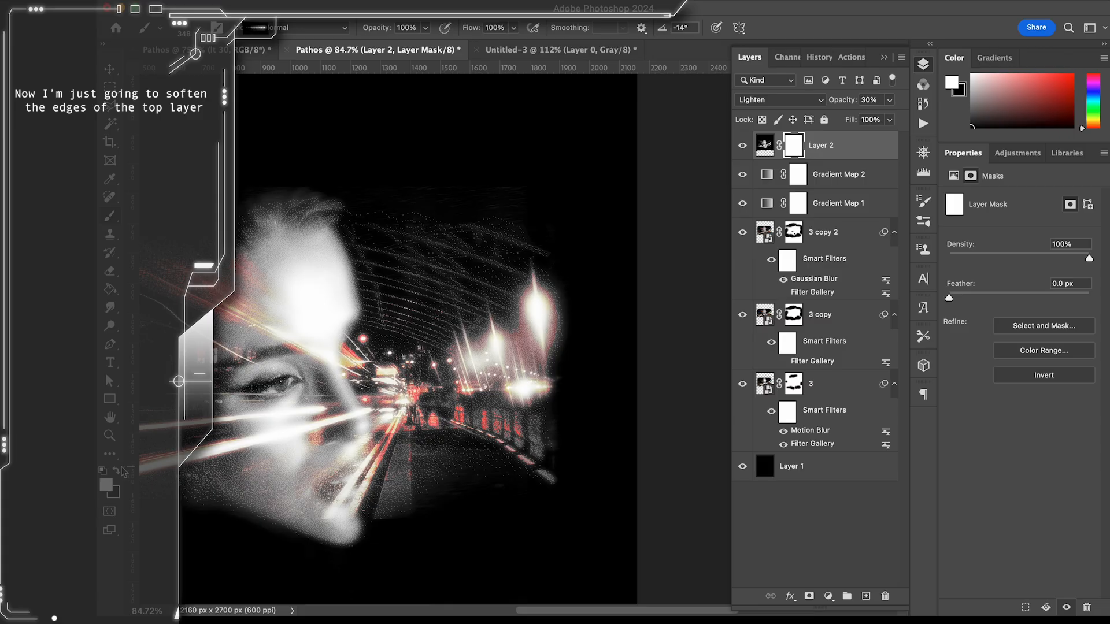
- Paint black on Layer 2's mask along the upper and side edges of the image to soften them
{"action": "key", "text": "x"}
{"action": "mouse_move", "coordinate": [524, 174]}
{"action": "left_mouse_down"}
{"action": "mouse_move", "coordinate": [549, 208]}
{"action": "mouse_move", "coordinate": [441, 178]}
{"action": "mouse_move", "coordinate": [579, 205]}
{"action": "left_mouse_up"}
{"action": "scroll", "coordinate": [613, 337], "scroll_direction": "left", "scroll_amount": 7}
{"action": "scroll", "coordinate": [614, 337], "scroll_direction": "down", "scroll_amount": 4}
{"action": "scroll", "coordinate": [414, 549], "scroll_direction": "up", "scroll_amount": 3}
{"action": "scroll", "coordinate": [294, 382], "scroll_direction": "up", "scroll_amount": 1}
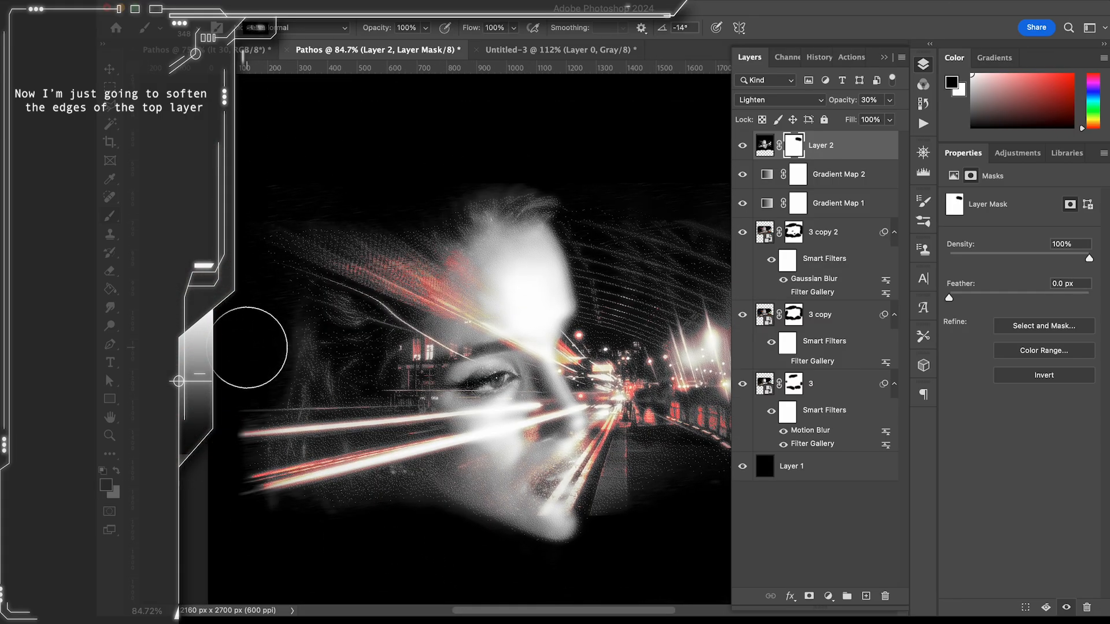
{"action": "scroll", "coordinate": [433, 328], "scroll_direction": "right", "scroll_amount": 5}
{"action": "scroll", "coordinate": [433, 327], "scroll_direction": "up", "scroll_amount": 2}
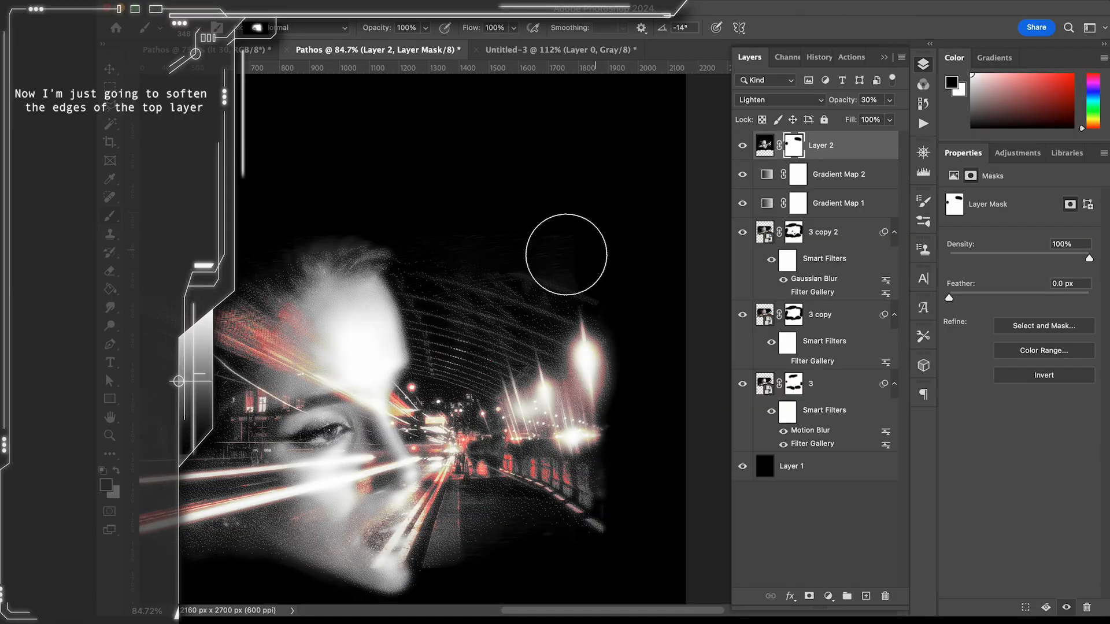
{"action": "scroll", "coordinate": [503, 466], "scroll_direction": "down", "scroll_amount": 4}
- Add a Levels adjustment layer directly below Layer 2 with input levels 0, 1.14 and 232
{"action": "key", "text": "v"}
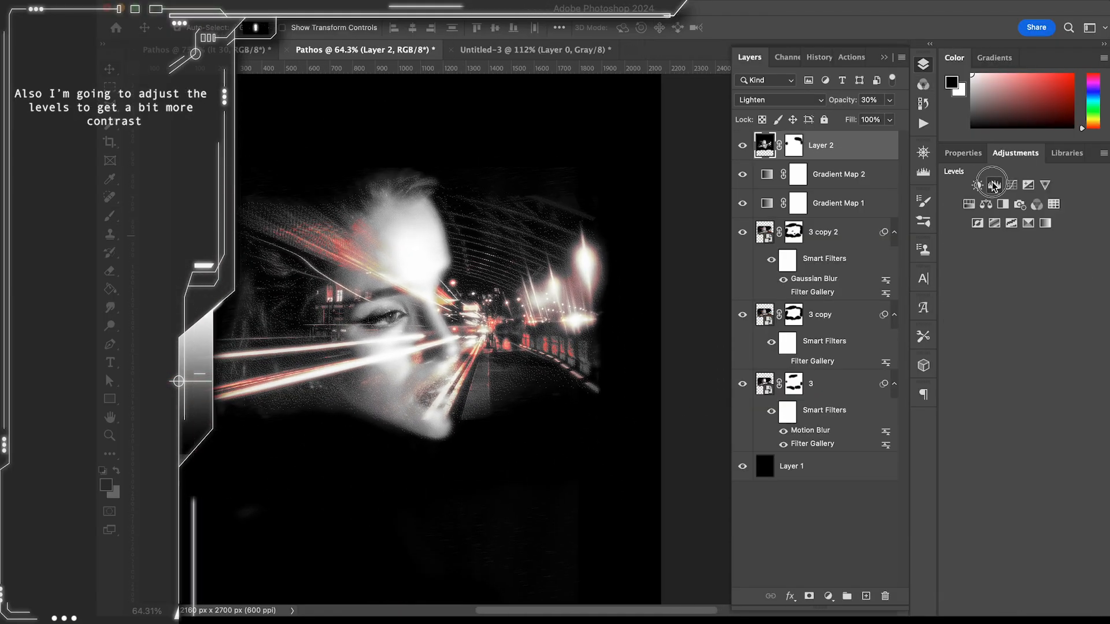
{"action": "left_click_drag", "start_coordinate": [861, 168], "coordinate": [856, 186]}
{"action": "left_click_drag", "start_coordinate": [967, 303], "coordinate": [978, 304]}
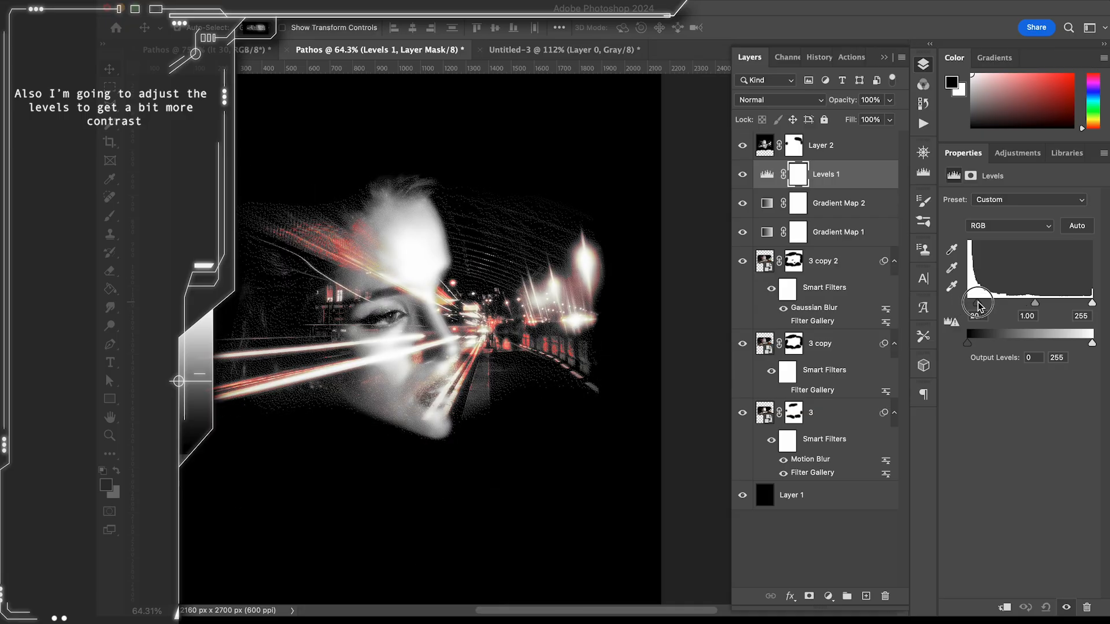
{"action": "left_click_drag", "start_coordinate": [1092, 302], "coordinate": [976, 304]}
{"action": "scroll", "coordinate": [583, 354], "scroll_direction": "down", "scroll_amount": 1}
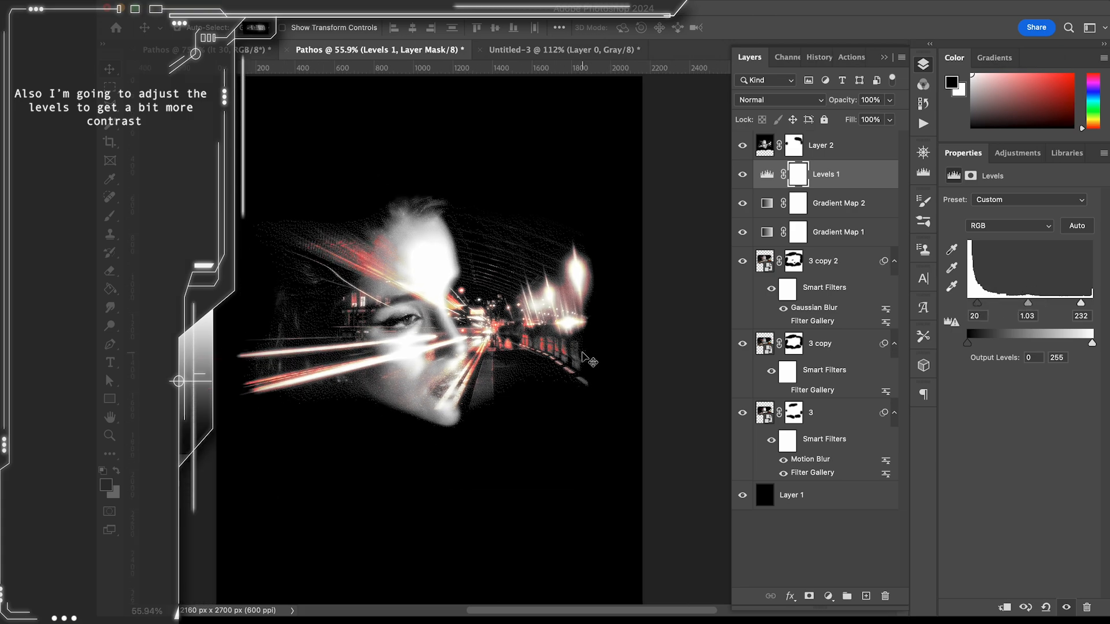
{"action": "scroll", "coordinate": [583, 354], "scroll_direction": "up", "scroll_amount": 1}
{"action": "left_click_drag", "start_coordinate": [1027, 305], "coordinate": [962, 303]}
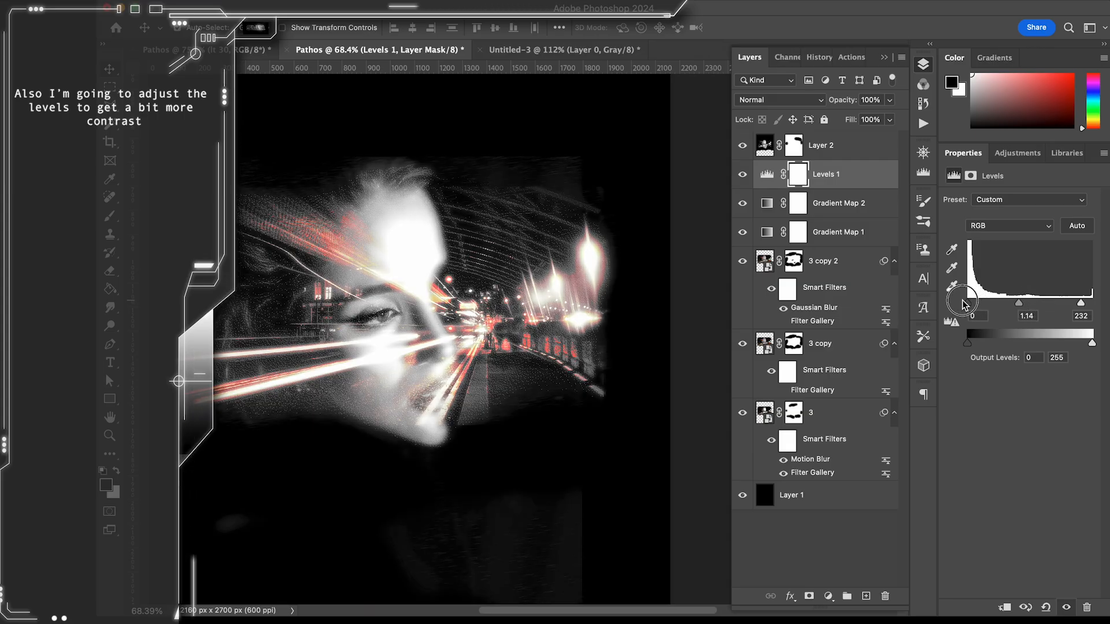
- Paint black on 3 copy 2's layer mask to hide the leftover image fragments in the lower part of the canvas
{"action": "scroll", "coordinate": [404, 490], "scroll_direction": "down", "scroll_amount": 2}
{"action": "scroll", "coordinate": [404, 491], "scroll_direction": "left", "scroll_amount": 2}
{"action": "left_click", "coordinate": [742, 260]}
{"action": "left_click", "coordinate": [742, 261]}
{"action": "left_click", "coordinate": [793, 344]}
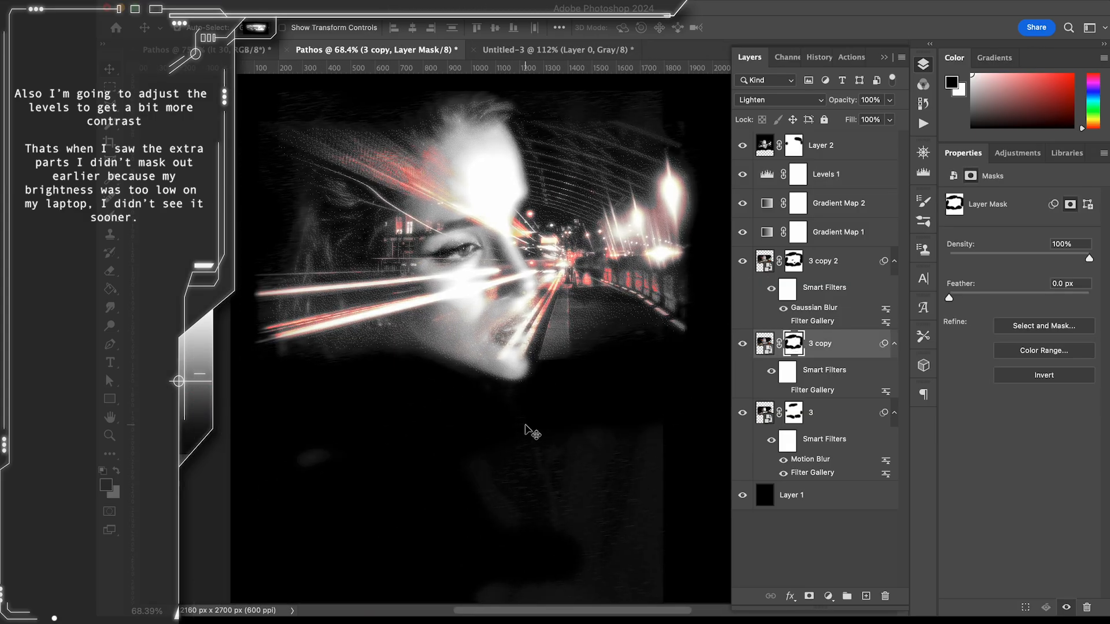
{"action": "key", "text": "b"}
{"action": "left_click", "coordinate": [793, 261]}
{"action": "scroll", "coordinate": [379, 536], "scroll_direction": "right", "scroll_amount": 2}
{"action": "scroll", "coordinate": [379, 536], "scroll_direction": "down", "scroll_amount": 3}
{"action": "scroll", "coordinate": [379, 536], "scroll_direction": "right", "scroll_amount": 2}
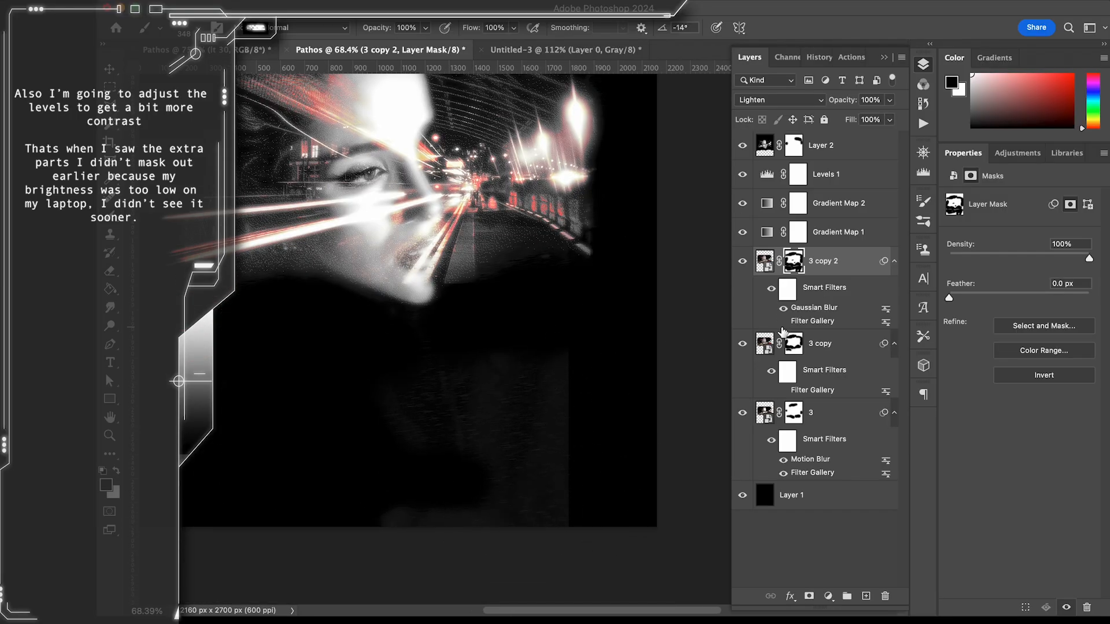
- Paint out the remaining fragments below the face on the masks of 3 copy, 3 and 3 copy 2
{"action": "left_click", "coordinate": [793, 343]}
{"action": "left_click", "coordinate": [793, 412]}
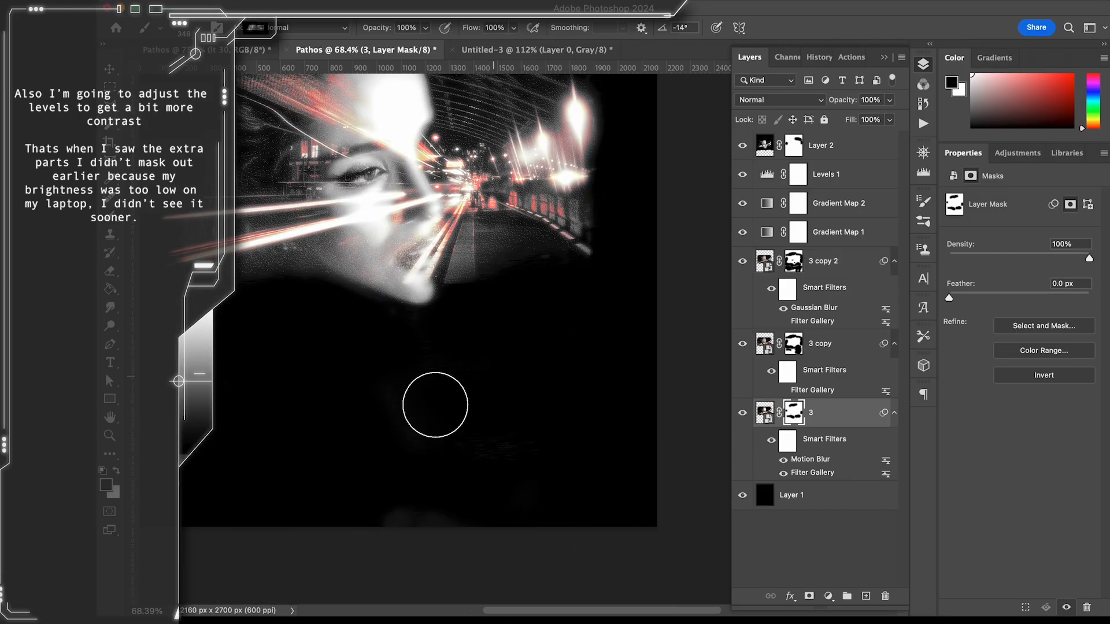
{"action": "scroll", "coordinate": [413, 497], "scroll_direction": "left", "scroll_amount": 3}
{"action": "key", "text": "alt+bracketright"}
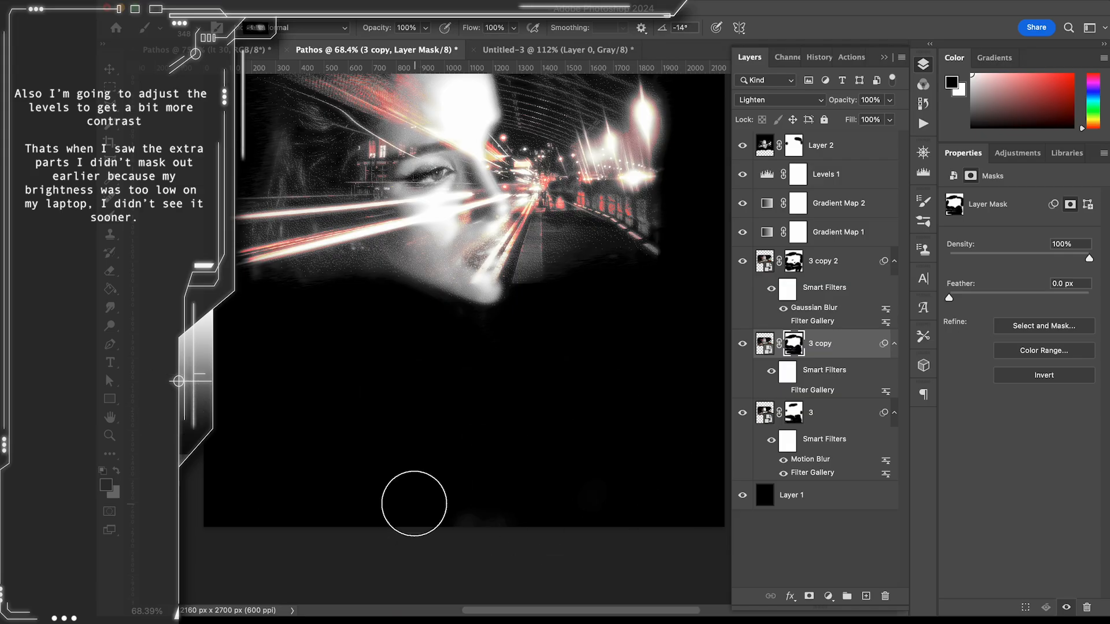
{"action": "key", "text": "alt+bracketright"}
{"action": "scroll", "coordinate": [513, 520], "scroll_direction": "right", "scroll_amount": 1}
{"action": "scroll", "coordinate": [513, 521], "scroll_direction": "down", "scroll_amount": 1}
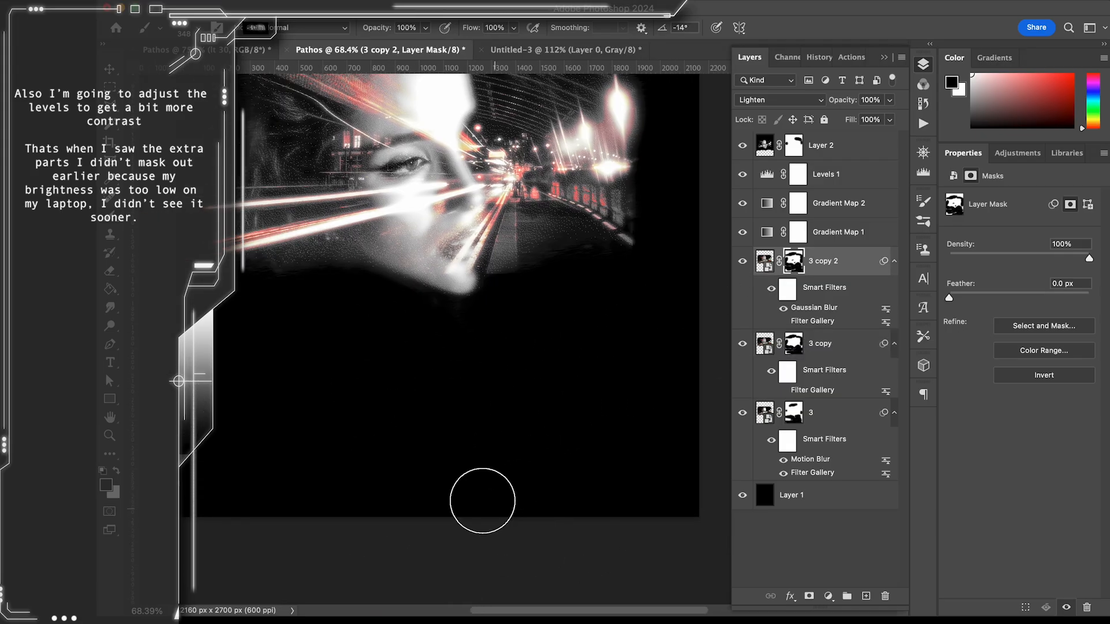
- Raise the black input level of Levels 1 to 12
{"action": "scroll", "coordinate": [422, 349], "scroll_direction": "up", "scroll_amount": 3}
{"action": "scroll", "coordinate": [422, 349], "scroll_direction": "right", "scroll_amount": 2}
{"action": "scroll", "coordinate": [421, 349], "scroll_direction": "down", "scroll_amount": 2}
{"action": "left_click", "coordinate": [850, 174]}
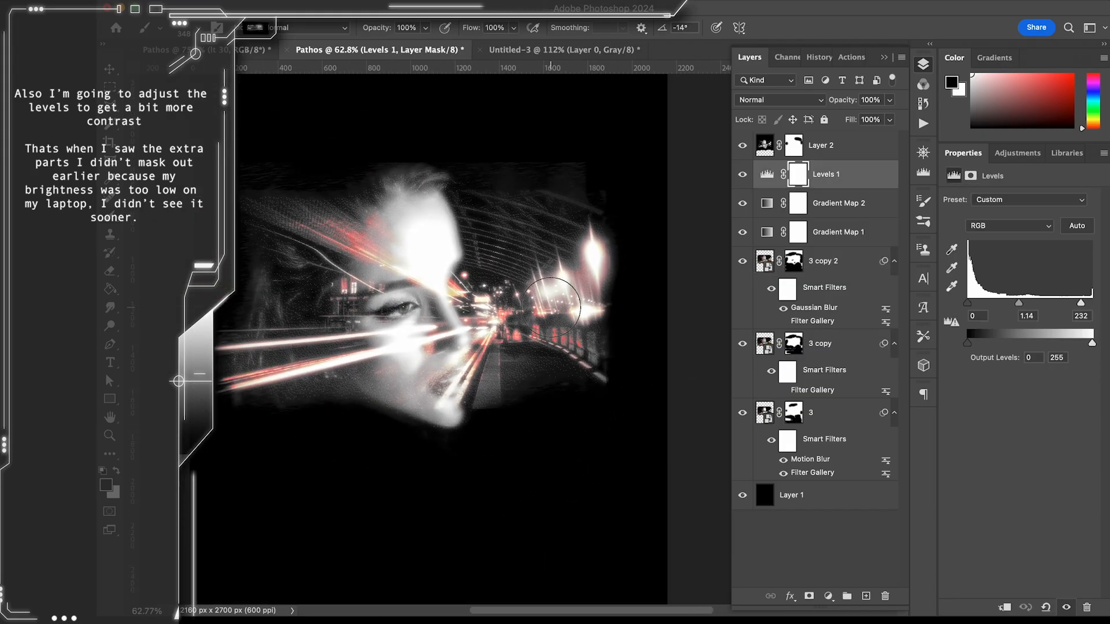
{"action": "scroll", "coordinate": [551, 307], "scroll_direction": "up", "scroll_amount": 1}
{"action": "key", "text": "v"}
{"action": "left_click_drag", "start_coordinate": [967, 303], "coordinate": [976, 306]}
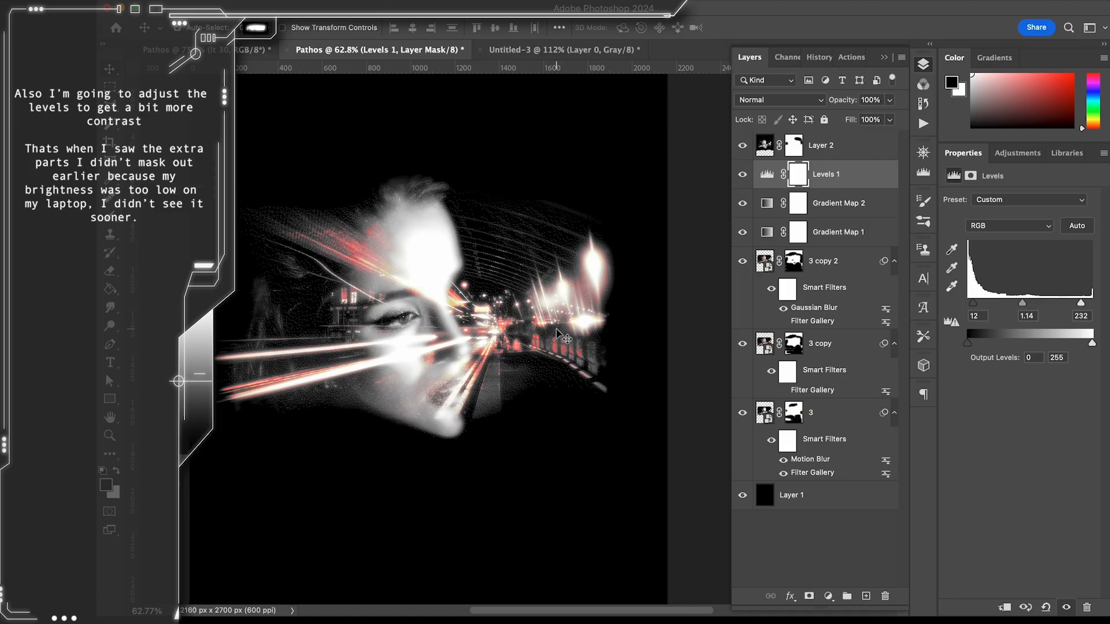
- Paint black on Layer 2's mask around the top of the head and the outer edges to fade the dither texture
{"action": "scroll", "coordinate": [556, 334], "scroll_direction": "up", "scroll_amount": 4}
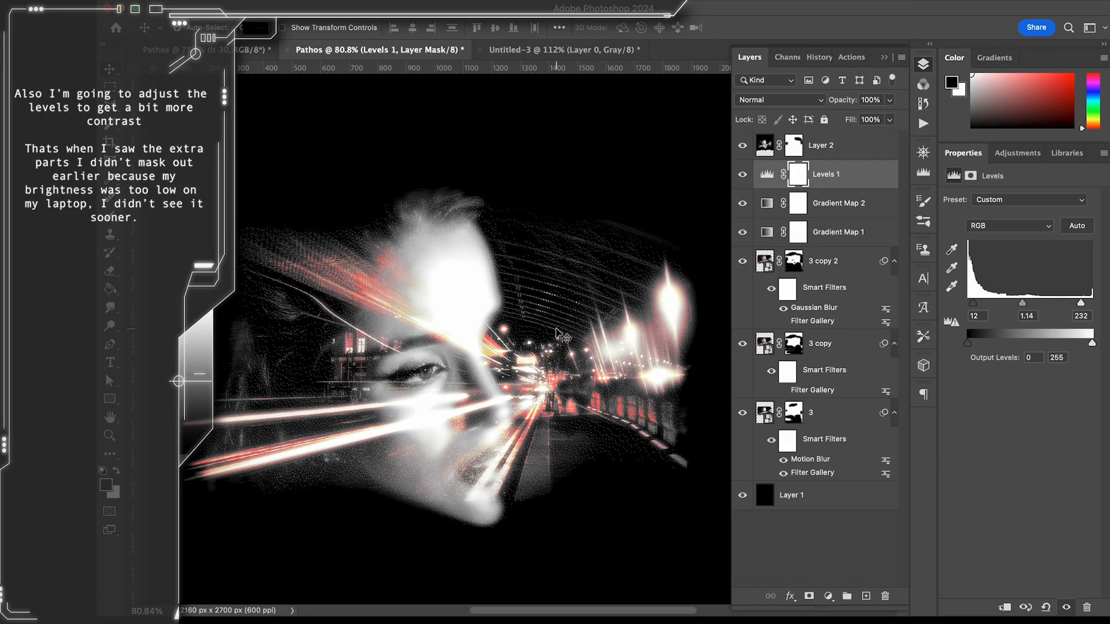
{"action": "left_click", "coordinate": [797, 145]}
{"action": "key", "text": "b"}
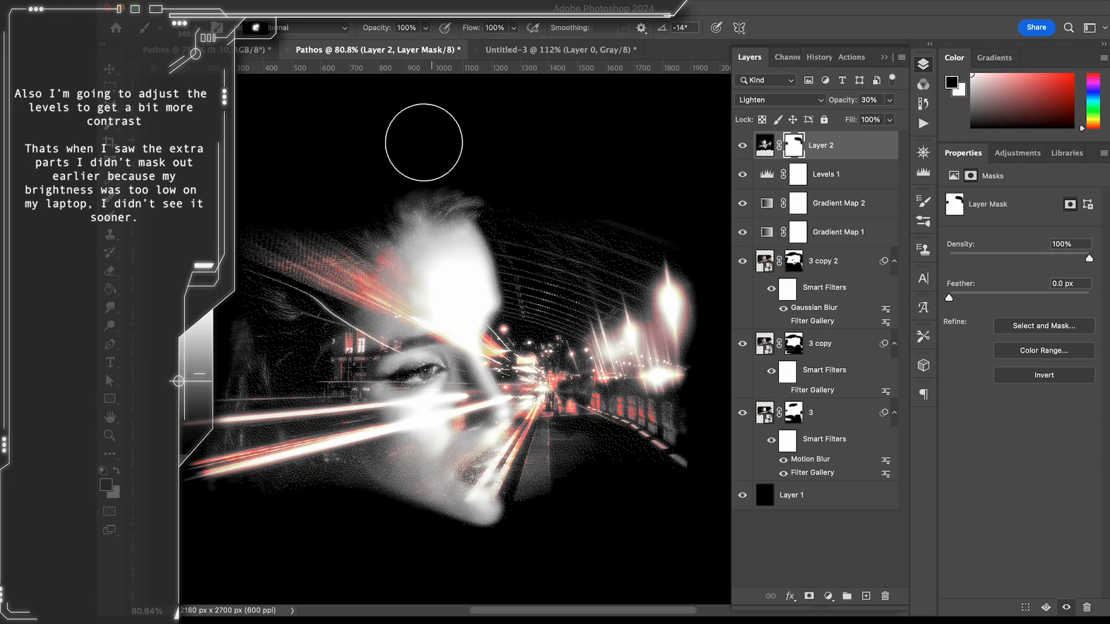
{"action": "scroll", "coordinate": [322, 237], "scroll_direction": "down", "scroll_amount": 2}
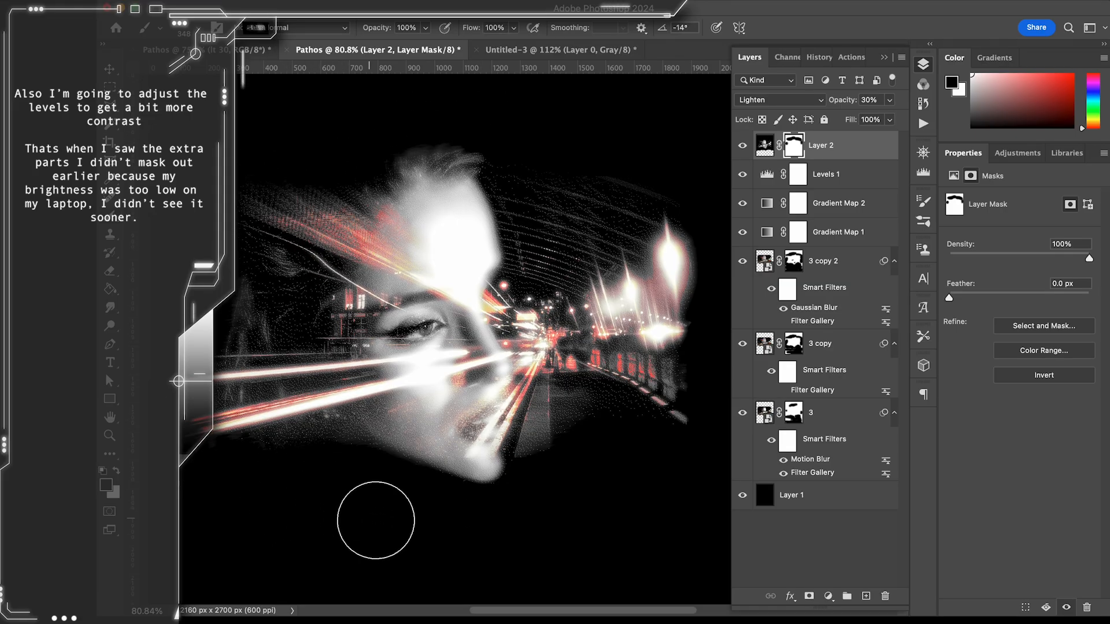
{"action": "scroll", "coordinate": [267, 302], "scroll_direction": "down", "scroll_amount": 3}
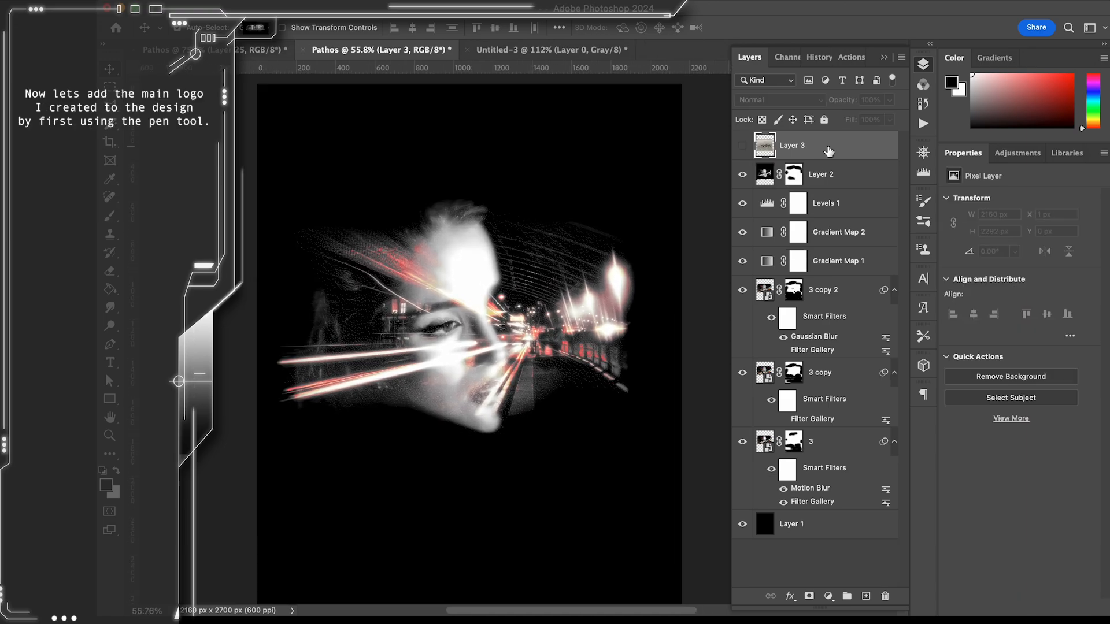
- Show Layer 3 with the hand-drawn PATHOS logo and trace the lettering with the Pen tool
{"action": "left_click", "coordinate": [742, 145]}
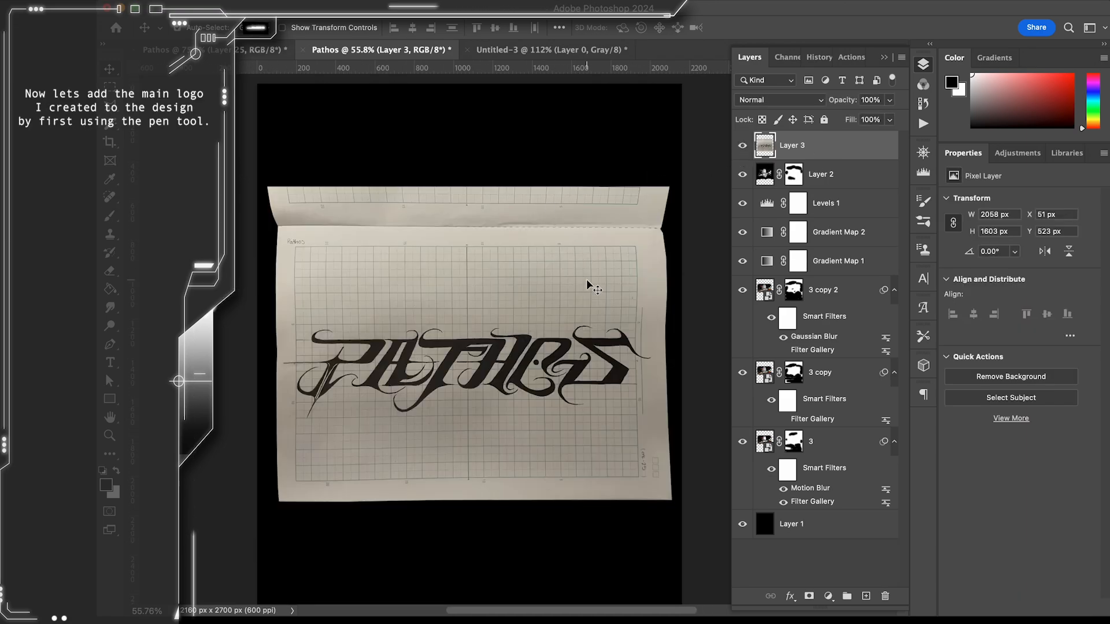
{"action": "scroll", "coordinate": [587, 280], "scroll_direction": "up", "scroll_amount": 3}
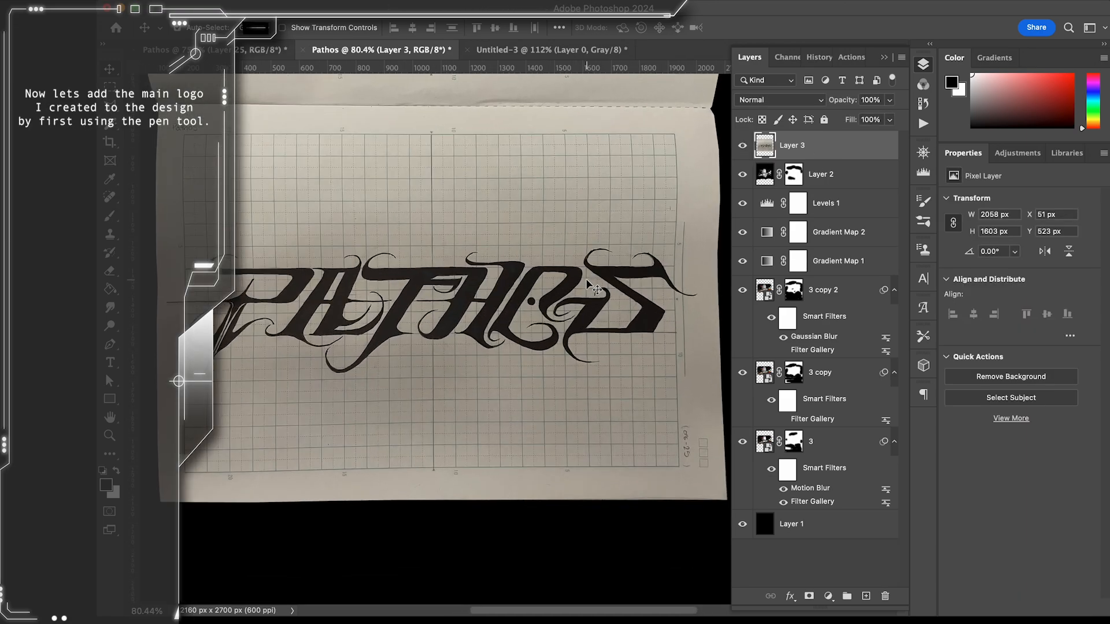
{"action": "left_click", "coordinate": [111, 346]}
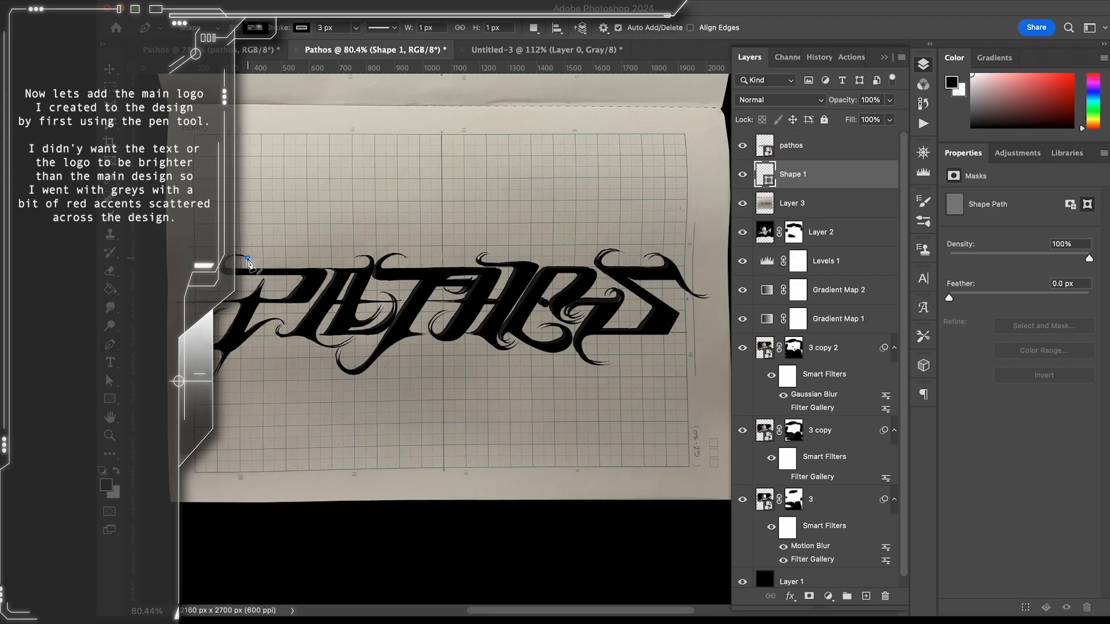
- Delete the Shape 1 layer and the Layer 3 logo sketch, keeping the pathos layer
{"action": "key", "text": "v"}
{"action": "key", "text": "BackSpace"}
{"action": "key", "text": "BackSpace"}
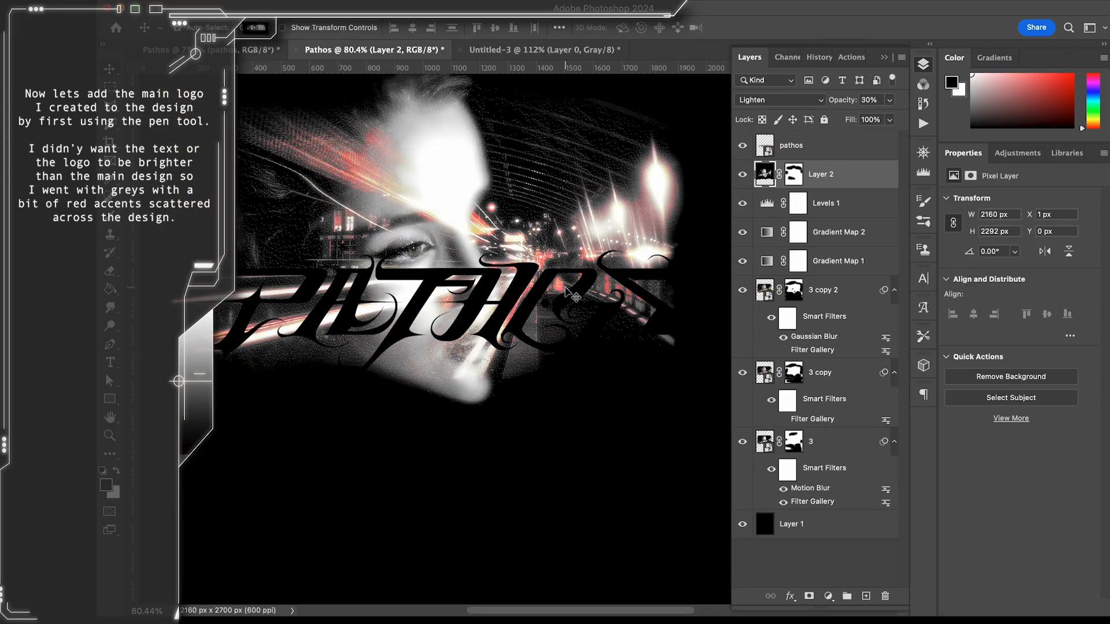
- Move the pathos logo up with Free Transform so it sits above the woman's head
{"action": "key", "text": "ctrl+0"}
{"action": "key", "text": "super+t"}
{"action": "left_click_drag", "start_coordinate": [567, 364], "coordinate": [569, 220]}
{"action": "key", "text": "Return"}
- Add a dark grey Color Overlay to the pathos layer
{"action": "double_click", "coordinate": [836, 150]}
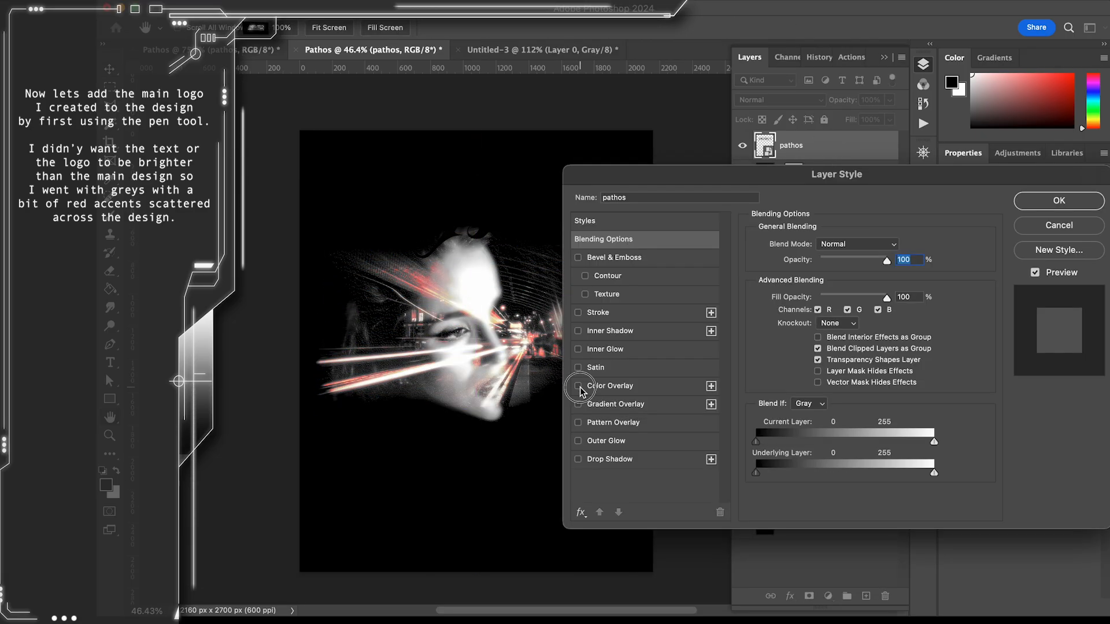
{"action": "left_click", "coordinate": [609, 385]}
{"action": "left_click", "coordinate": [894, 246]}
{"action": "left_click", "coordinate": [567, 443]}
{"action": "left_click_drag", "start_coordinate": [567, 444], "coordinate": [556, 467]}
{"action": "left_click_drag", "start_coordinate": [622, 460], "coordinate": [515, 484]}
{"action": "mouse_move", "coordinate": [594, 488]}
{"action": "left_mouse_down"}
{"action": "mouse_move", "coordinate": [560, 465]}
{"action": "mouse_move", "coordinate": [557, 478]}
{"action": "left_mouse_up"}
{"action": "left_click", "coordinate": [896, 325]}
- Add a 5 px grey Stroke with Center position to the pathos layer
{"action": "left_click", "coordinate": [622, 314]}
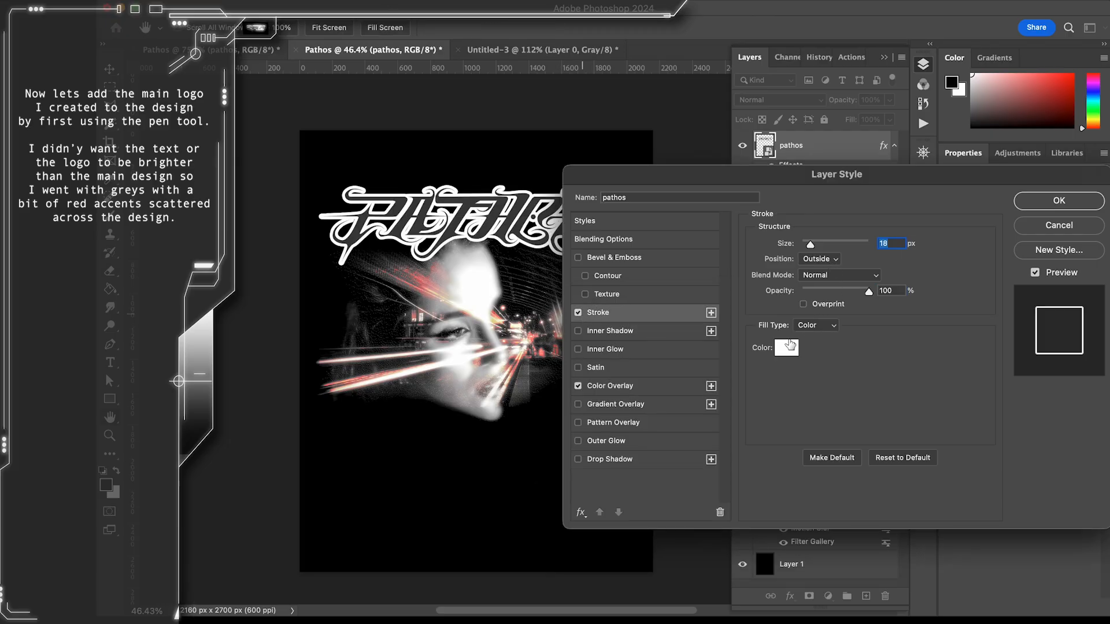
{"action": "left_click", "coordinate": [789, 341]}
{"action": "left_click", "coordinate": [538, 413]}
{"action": "left_click", "coordinate": [873, 324]}
{"action": "left_click", "coordinate": [823, 260]}
{"action": "left_click", "coordinate": [823, 289]}
{"action": "left_click_drag", "start_coordinate": [808, 245], "coordinate": [803, 244]}
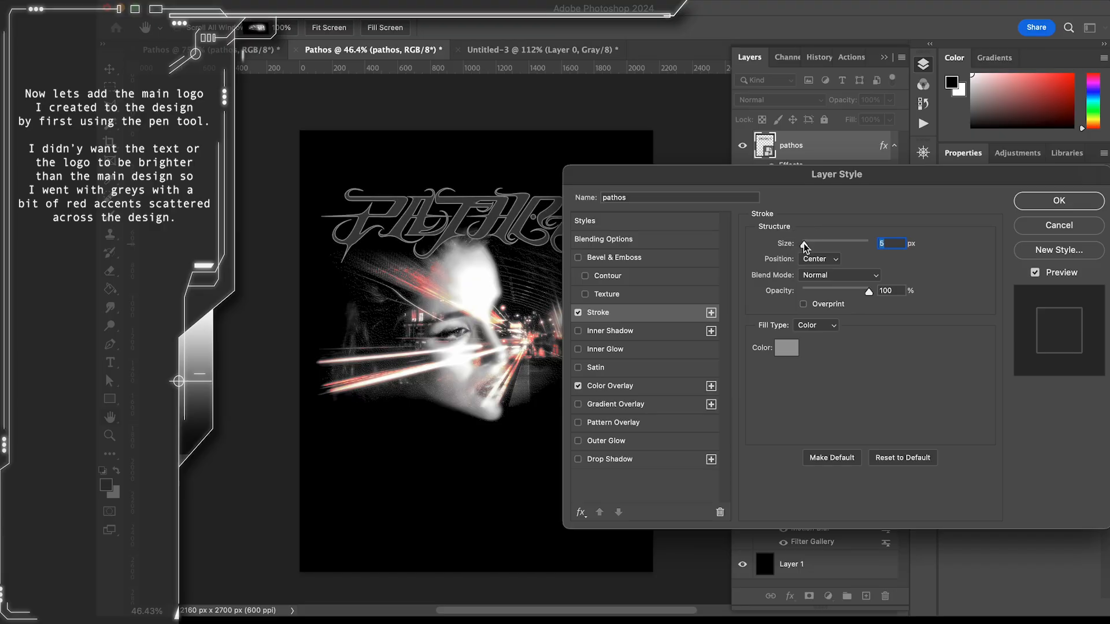
{"action": "key", "text": "Return"}
- Scale the pathos logo down slightly with Free Transform to about 2074 by 514 px
{"action": "key", "text": "ctrl+t"}
{"action": "left_click_drag", "start_coordinate": [475, 263], "coordinate": [476, 270]}
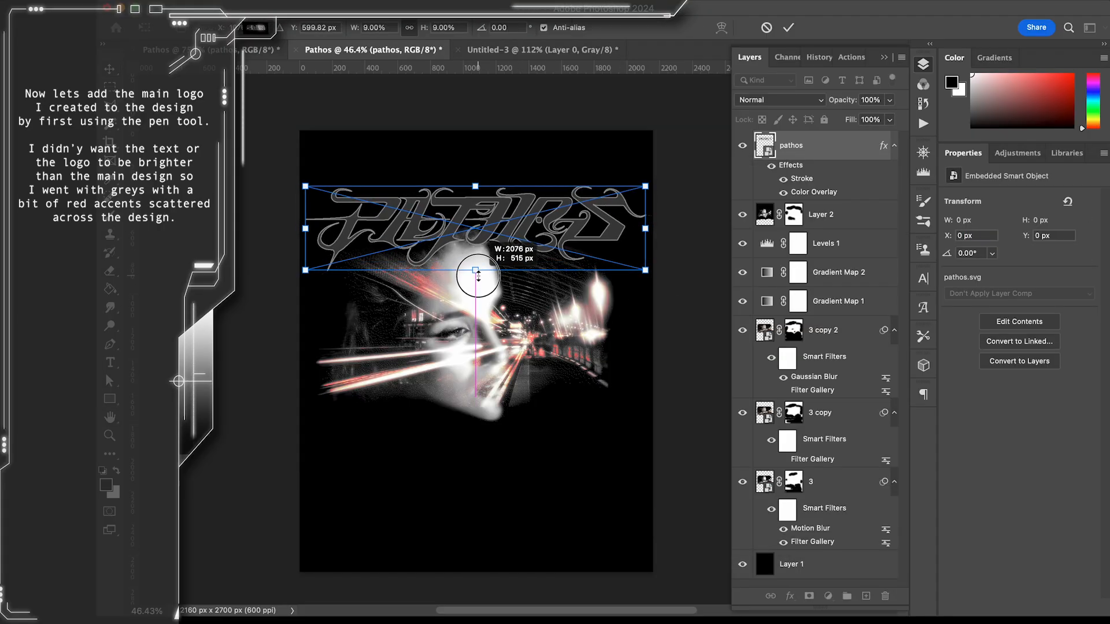
{"action": "key", "text": "Return"}
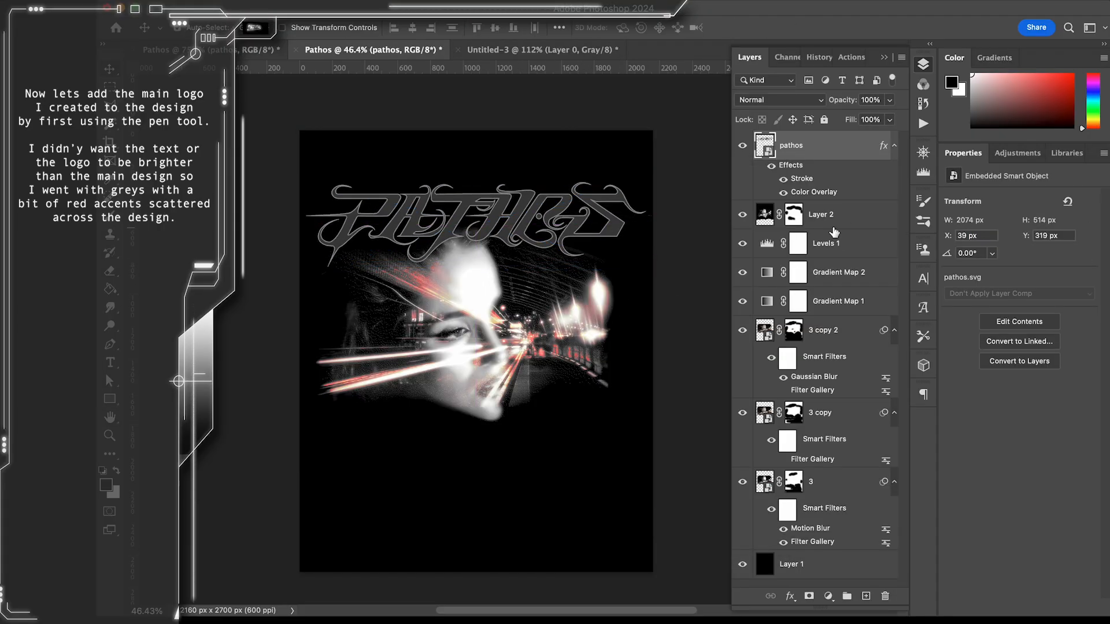
- Scale the layers from Layer 2 down to layer 3 together to 93.85% and shift the artwork beneath the logo
{"action": "left_click", "coordinate": [821, 215]}
{"action": "left_click", "coordinate": [832, 482], "text": "shift"}
{"action": "key", "text": "ctrl+t"}
{"action": "left_click_drag", "start_coordinate": [302, 131], "coordinate": [322, 157]}
{"action": "left_click_drag", "start_coordinate": [526, 347], "coordinate": [518, 333]}
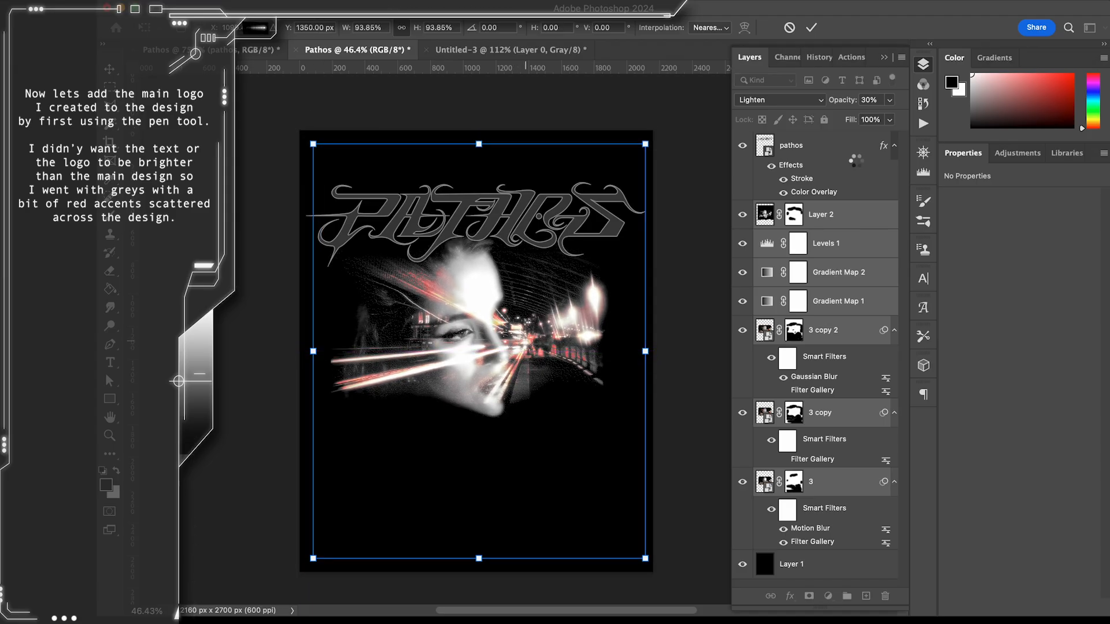
{"action": "key", "text": "Return"}
- Move the pathos logo slightly with Free Transform so it is centered over the portrait artwork
{"action": "left_click", "coordinate": [853, 154]}
{"action": "key", "text": "ctrl+t"}
{"action": "left_click_drag", "start_coordinate": [526, 219], "coordinate": [529, 217]}
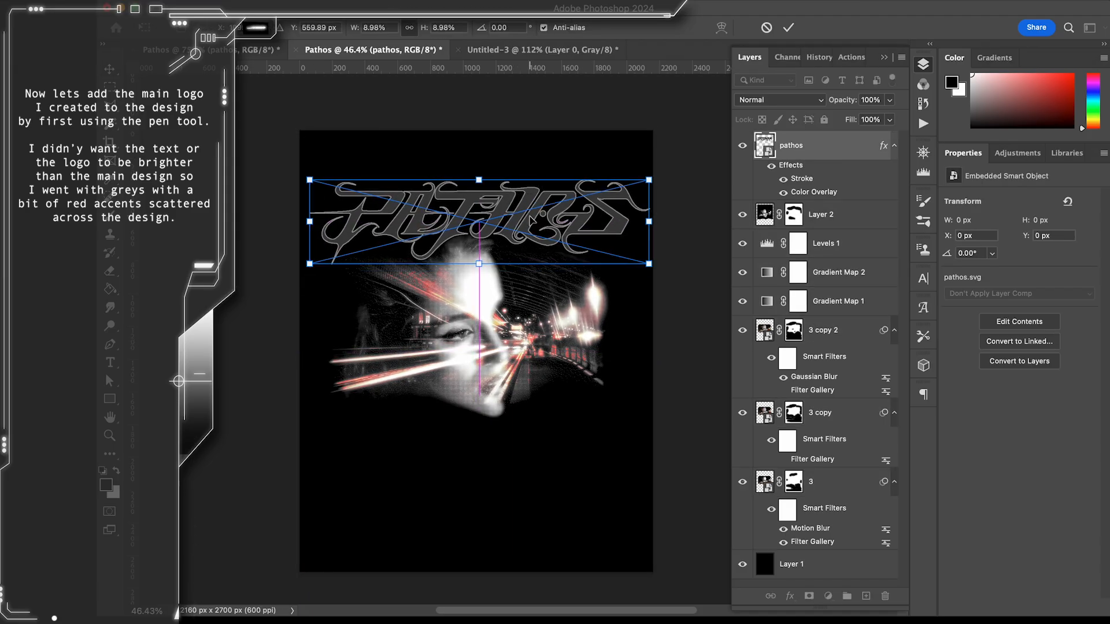
{"action": "key", "text": "Return"}
- Darken the pathos layer's Color Overlay to a deeper grey and set its Stroke color to 515151
{"action": "double_click", "coordinate": [836, 188]}
{"action": "left_click", "coordinate": [894, 246]}
{"action": "mouse_move", "coordinate": [582, 478]}
{"action": "left_mouse_down"}
{"action": "mouse_move", "coordinate": [550, 556]}
{"action": "mouse_move", "coordinate": [590, 498]}
{"action": "mouse_move", "coordinate": [536, 494]}
{"action": "left_mouse_up"}
{"action": "left_click", "coordinate": [874, 326]}
{"action": "left_click", "coordinate": [598, 312]}
{"action": "left_click", "coordinate": [806, 356]}
{"action": "mouse_move", "coordinate": [585, 416]}
{"action": "left_mouse_down"}
{"action": "mouse_move", "coordinate": [537, 429]}
{"action": "mouse_move", "coordinate": [586, 433]}
{"action": "mouse_move", "coordinate": [528, 449]}
{"action": "left_mouse_up"}
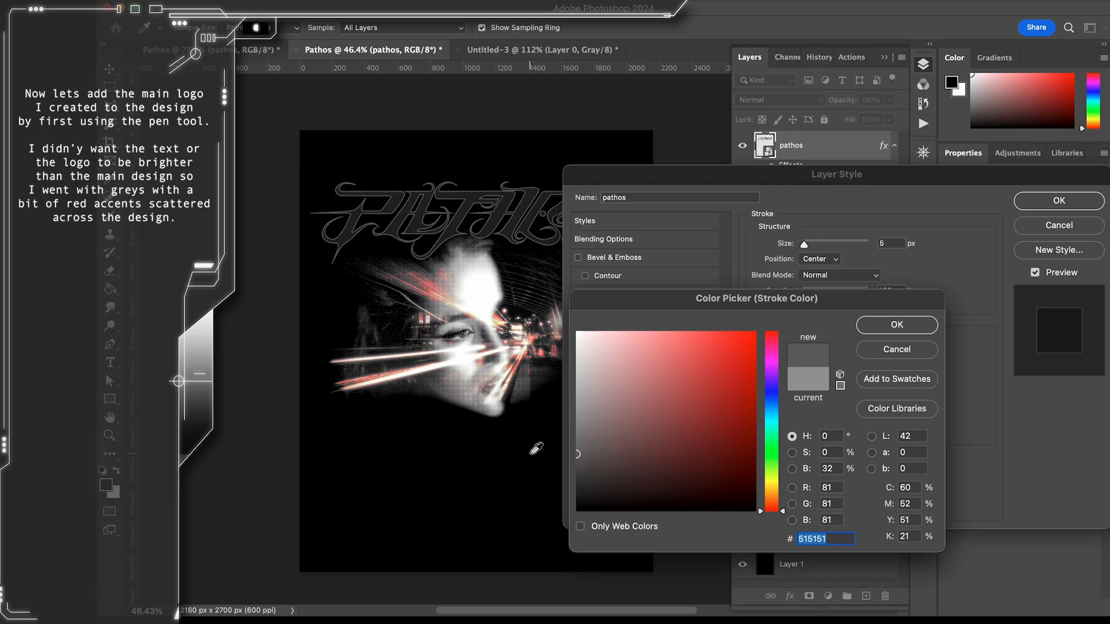
{"action": "left_click", "coordinate": [896, 324]}
{"action": "left_click", "coordinate": [1050, 202]}
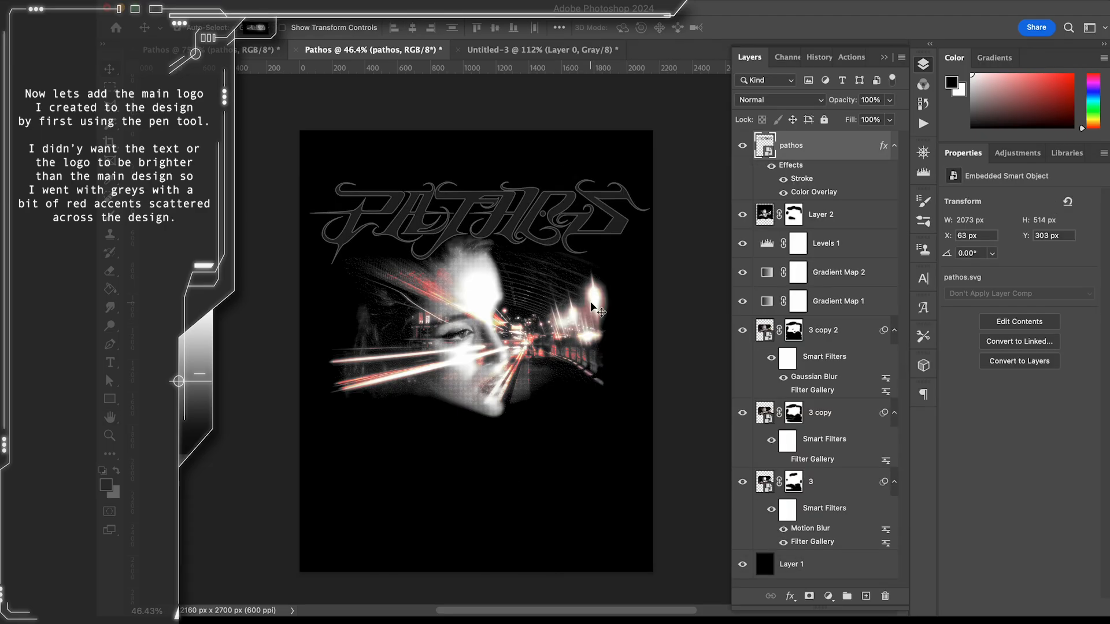
- Examine how the darkened pathos logo sits against the portrait and city lights at different magnifications
{"action": "key", "text": "super+plus"}
{"action": "key", "text": "super+plus"}
{"action": "key", "text": "super+plus"}
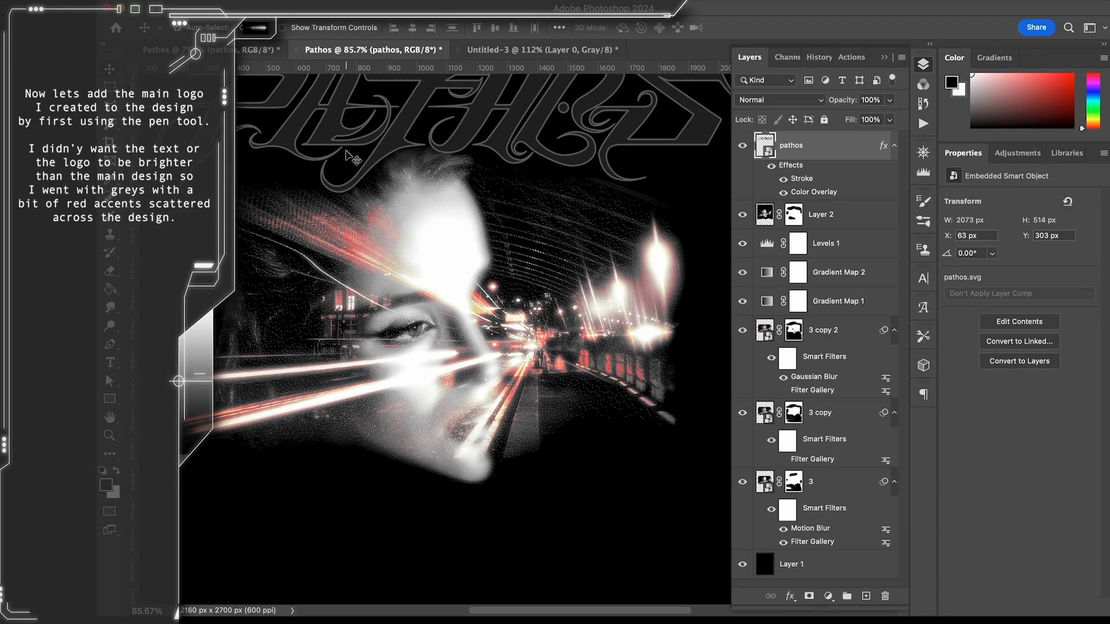
{"action": "scroll", "coordinate": [345, 154], "scroll_direction": "up", "scroll_amount": 3}
{"action": "scroll", "coordinate": [346, 155], "scroll_direction": "down", "scroll_amount": 2}
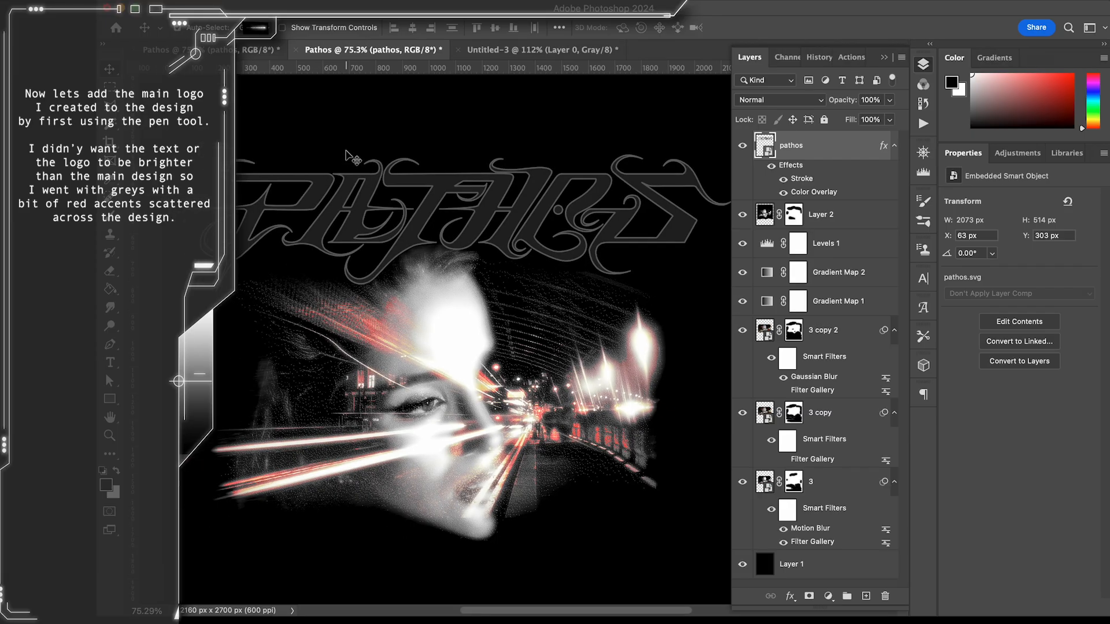
{"action": "scroll", "coordinate": [345, 155], "scroll_direction": "down", "scroll_amount": 2}
{"action": "scroll", "coordinate": [346, 155], "scroll_direction": "down", "scroll_amount": 2}
{"action": "scroll", "coordinate": [345, 151], "scroll_direction": "down", "scroll_amount": 1}
{"action": "scroll", "coordinate": [346, 152], "scroll_direction": "up", "scroll_amount": 2}
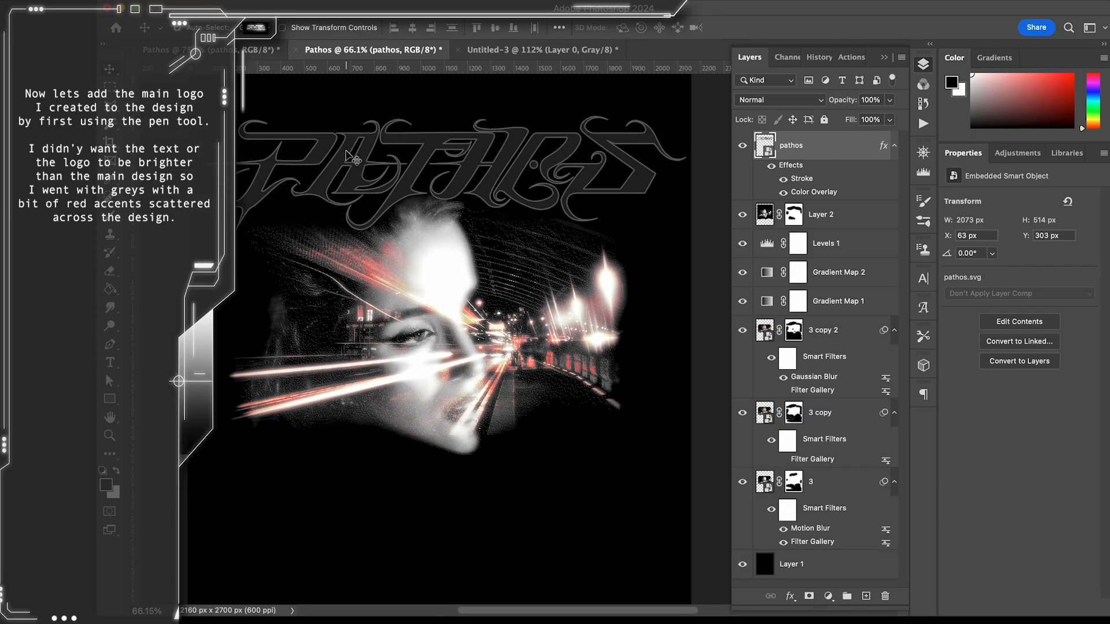
{"action": "scroll", "coordinate": [346, 155], "scroll_direction": "up", "scroll_amount": 1}
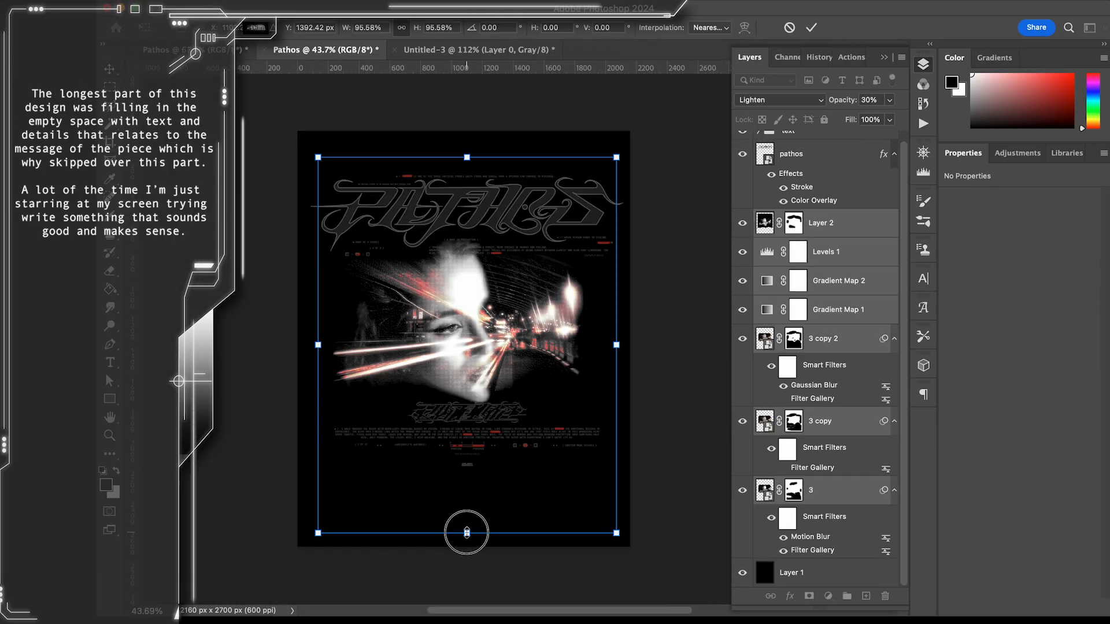
- Scale the selected image and adjustment layers to 92.83% and nudge the artwork between the logo and the lower text
{"action": "left_click_drag", "start_coordinate": [467, 532], "coordinate": [461, 523]}
{"action": "left_click_drag", "start_coordinate": [491, 323], "coordinate": [489, 331]}
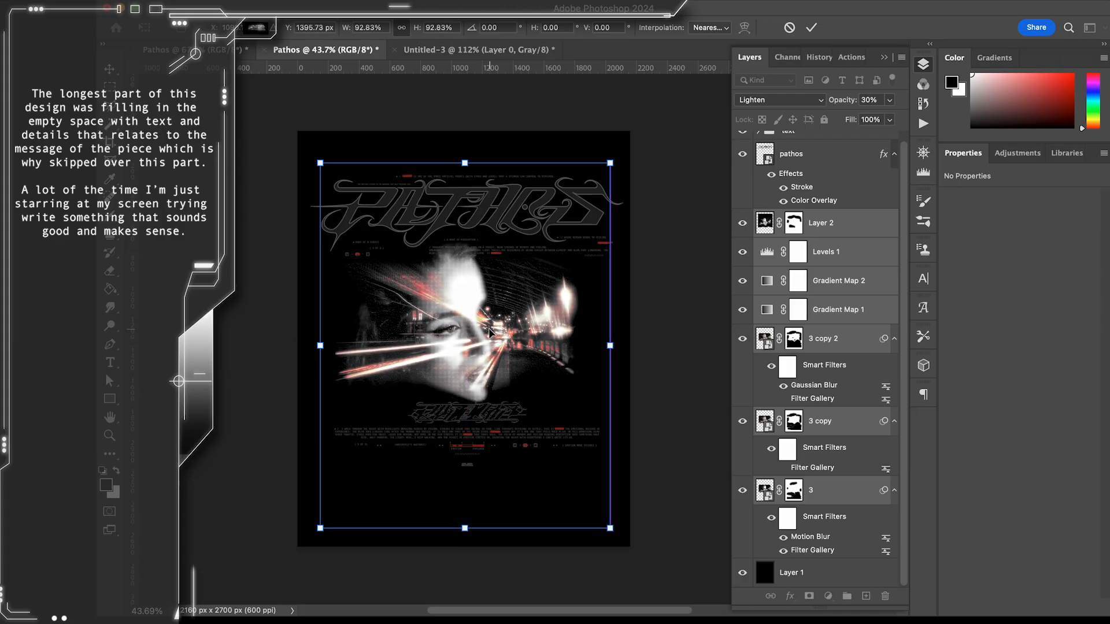
{"action": "key", "text": "Return"}
- Examine the poster's small text, red accents and secondary logo around the resized artwork
{"action": "scroll", "coordinate": [572, 338], "scroll_direction": "up", "scroll_amount": 5}
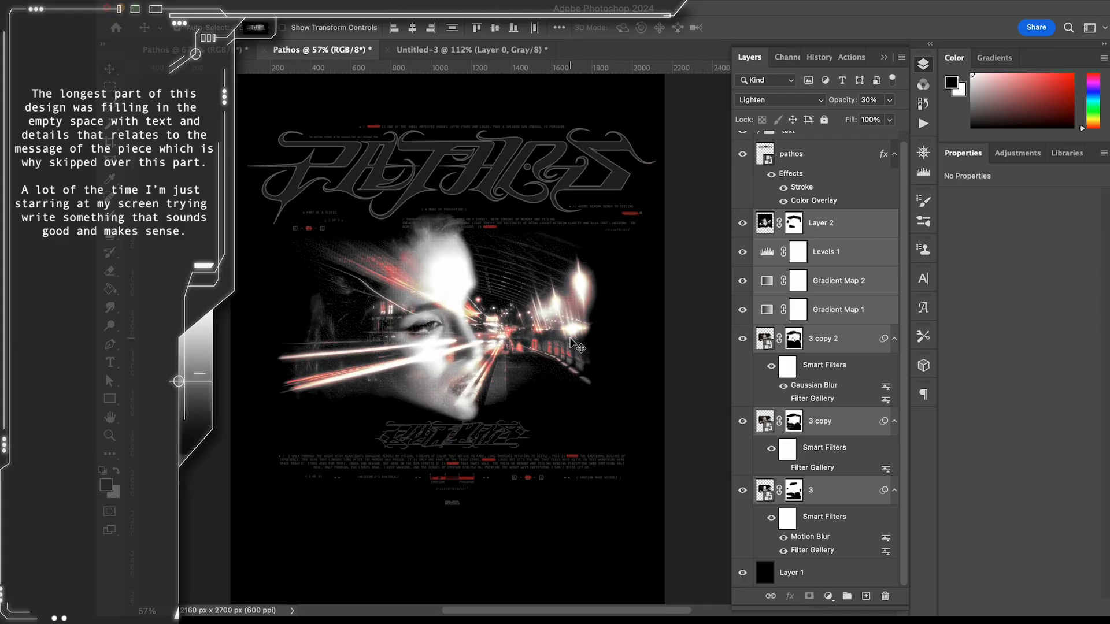
{"action": "scroll", "coordinate": [572, 344], "scroll_direction": "down", "scroll_amount": 2}
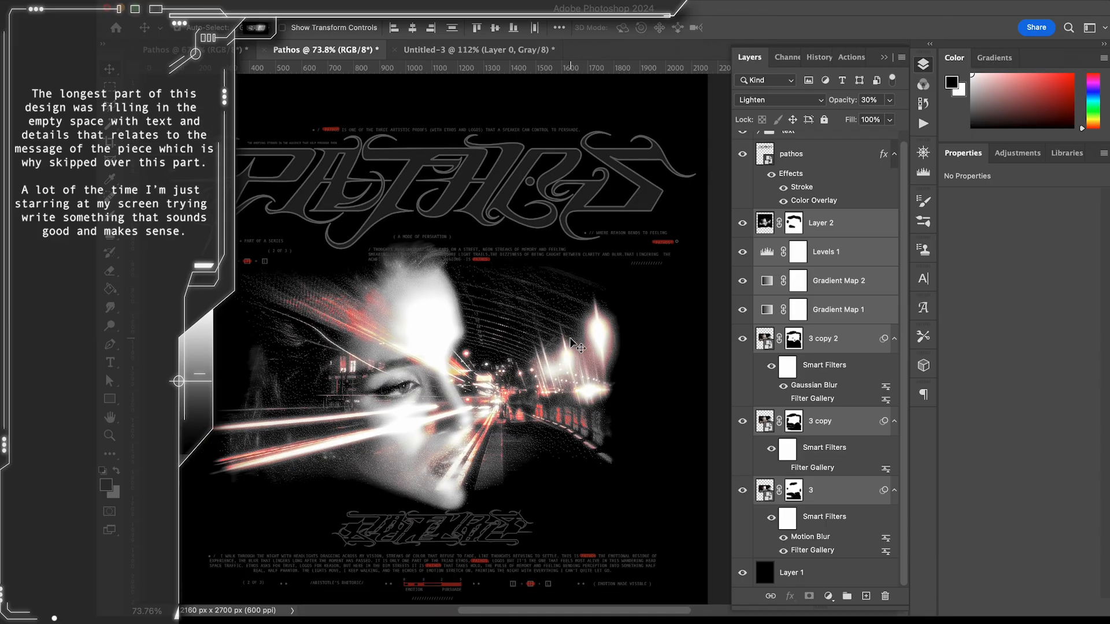
{"action": "scroll", "coordinate": [777, 278], "scroll_direction": "up", "scroll_amount": 1}
{"action": "left_click", "coordinate": [790, 144]}
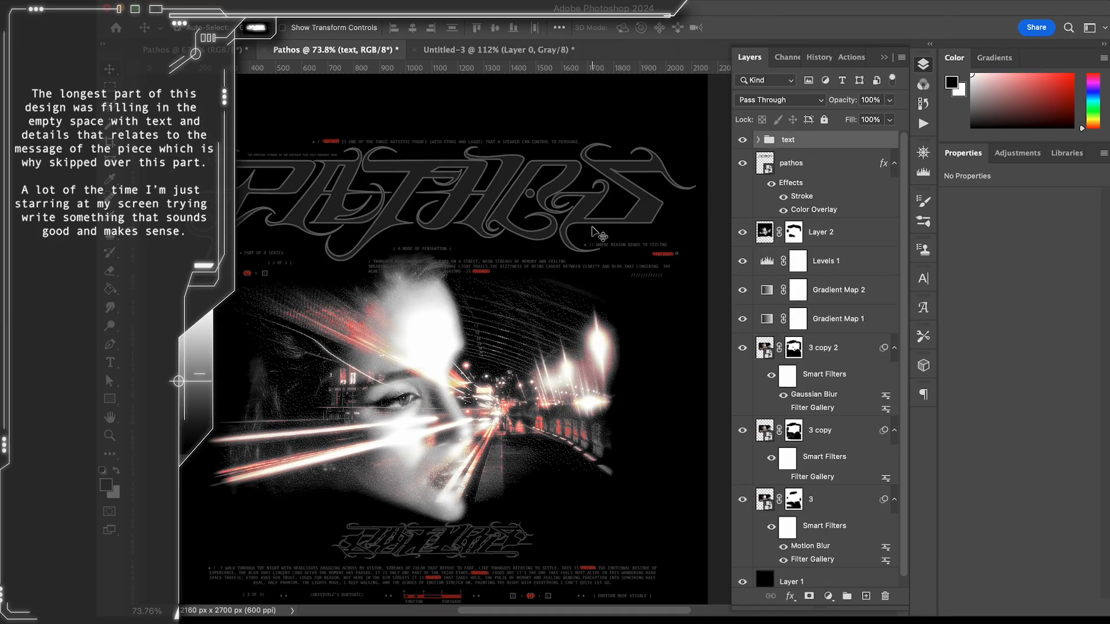
{"action": "scroll", "coordinate": [595, 233], "scroll_direction": "down", "scroll_amount": 1}
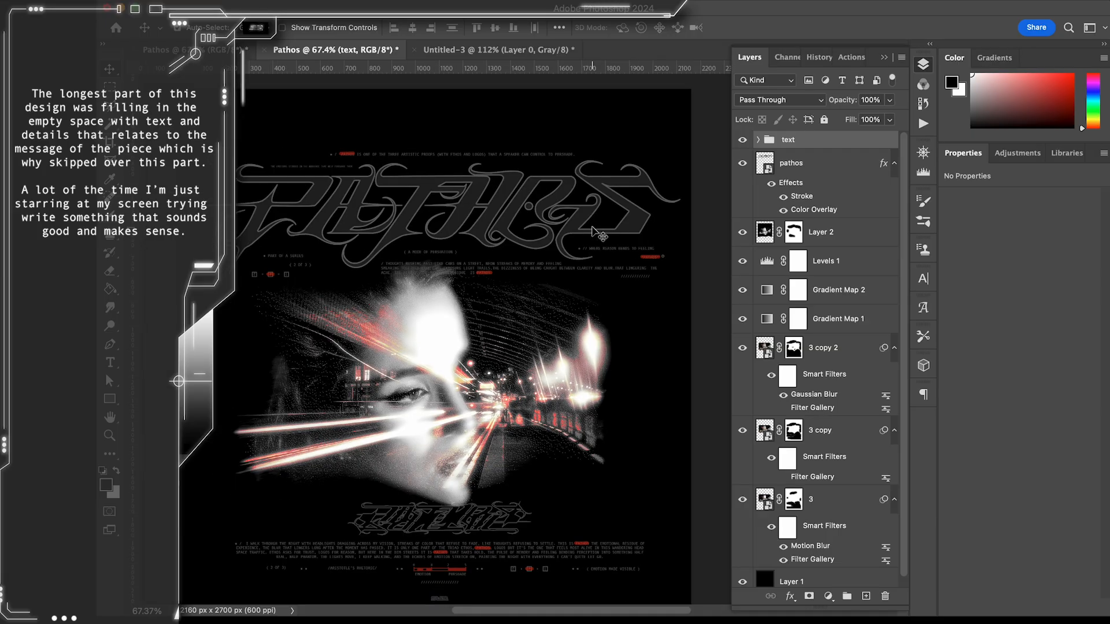
{"action": "scroll", "coordinate": [595, 233], "scroll_direction": "down", "scroll_amount": 2}
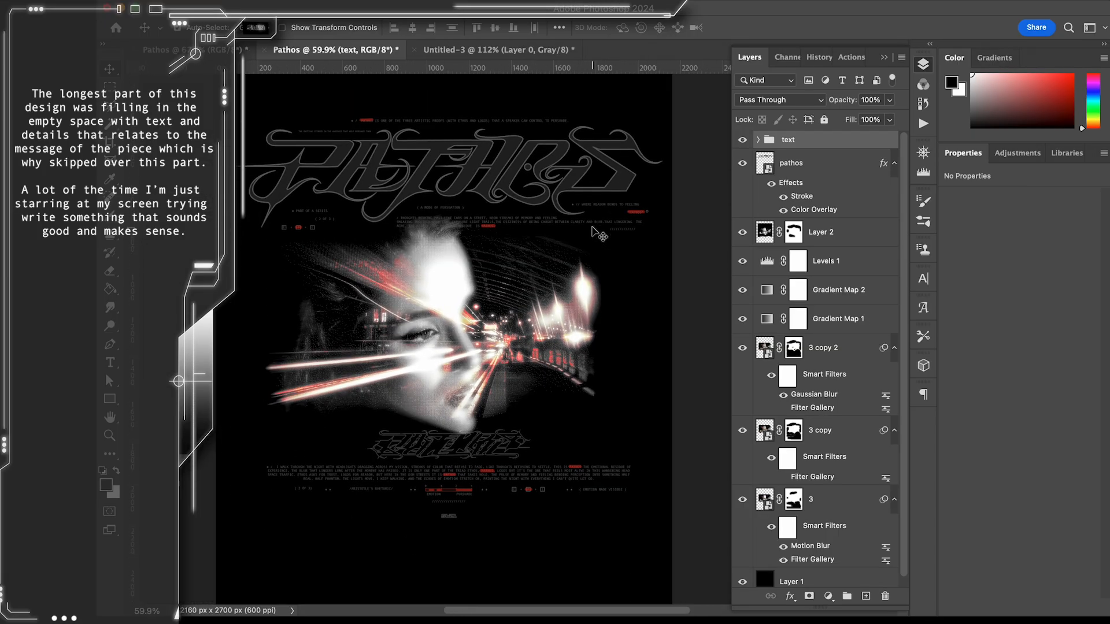
{"action": "scroll", "coordinate": [595, 233], "scroll_direction": "up", "scroll_amount": 1}
{"action": "scroll", "coordinate": [595, 233], "scroll_direction": "up", "scroll_amount": 1}
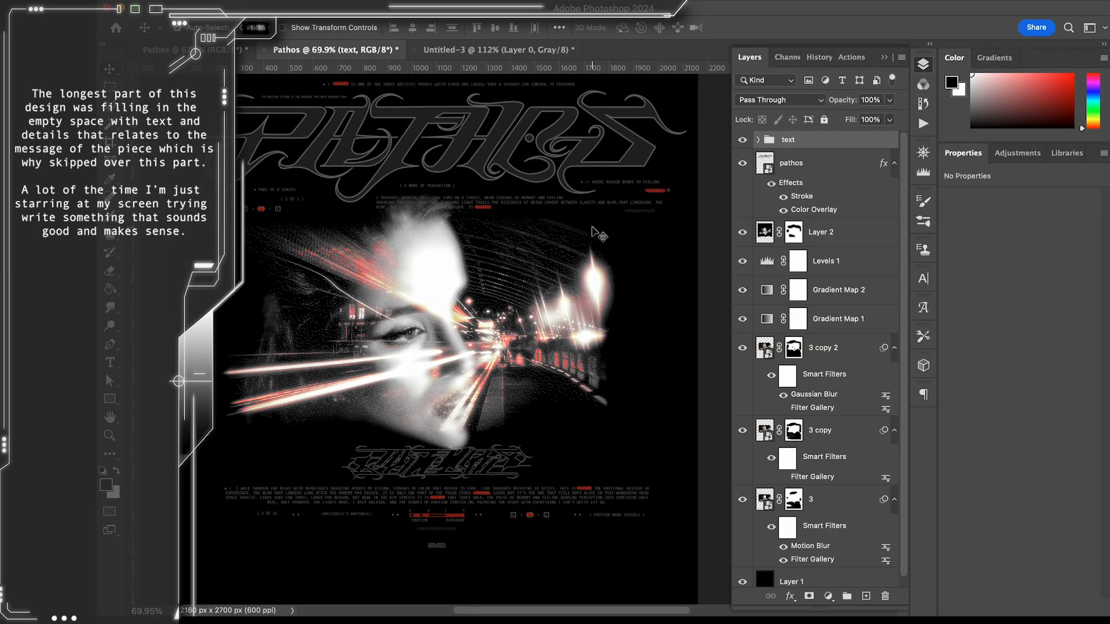
{"action": "scroll", "coordinate": [596, 233], "scroll_direction": "up", "scroll_amount": 1}
- Add a Hue/Saturation adjustment layer above Gradient Map 2 and set Saturation to +14
{"action": "left_click", "coordinate": [832, 290]}
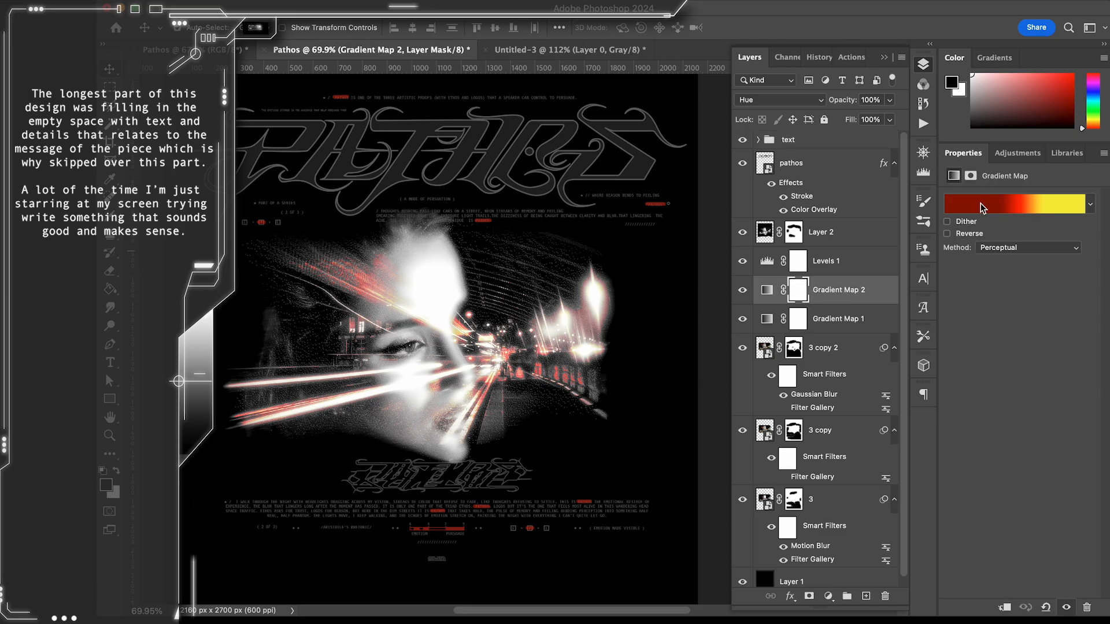
{"action": "left_click", "coordinate": [1017, 152]}
{"action": "left_click", "coordinate": [971, 208]}
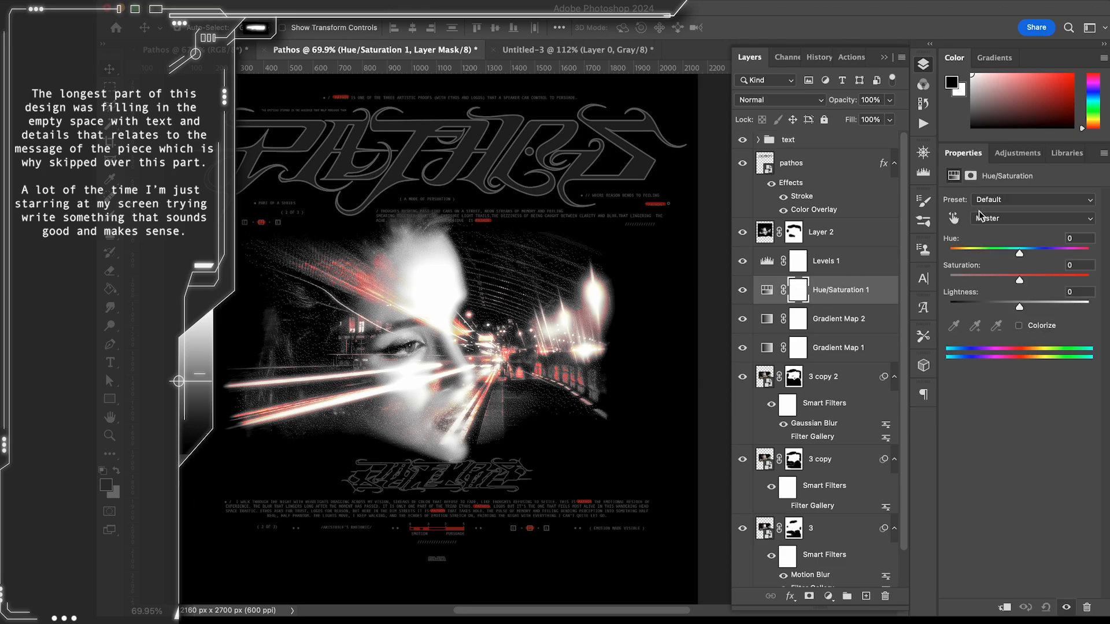
{"action": "mouse_move", "coordinate": [1019, 282]}
{"action": "left_mouse_down"}
{"action": "mouse_move", "coordinate": [1046, 282]}
{"action": "mouse_move", "coordinate": [1028, 282]}
{"action": "left_mouse_up"}
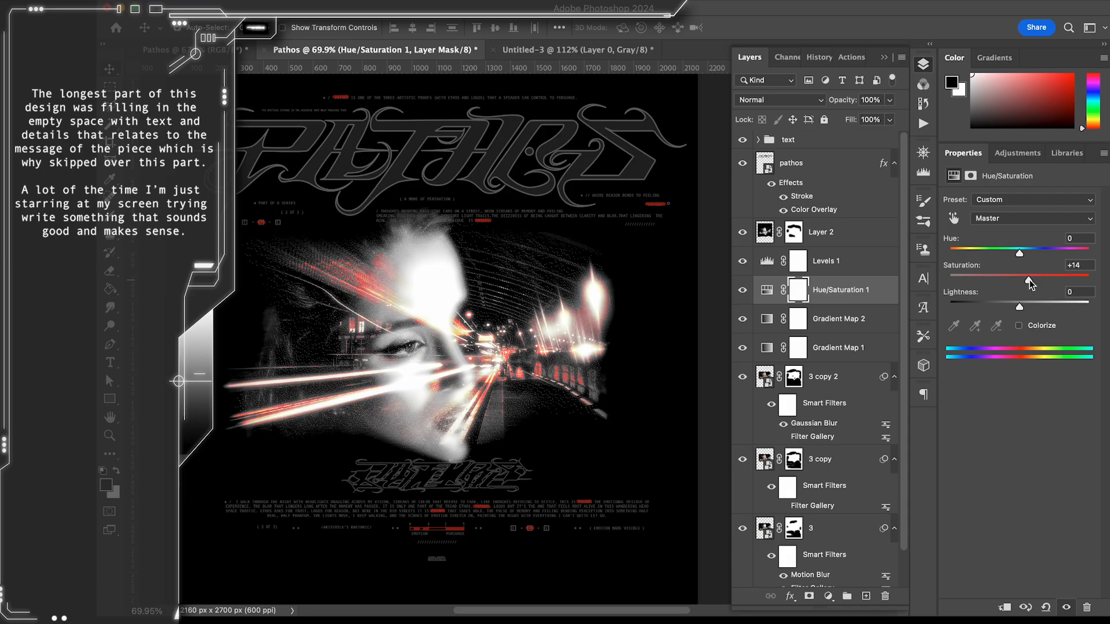
- Check the more saturated poster up close and expand the text group to view its layers
{"action": "scroll", "coordinate": [636, 364], "scroll_direction": "down", "scroll_amount": 4}
{"action": "scroll", "coordinate": [636, 365], "scroll_direction": "up", "scroll_amount": 5}
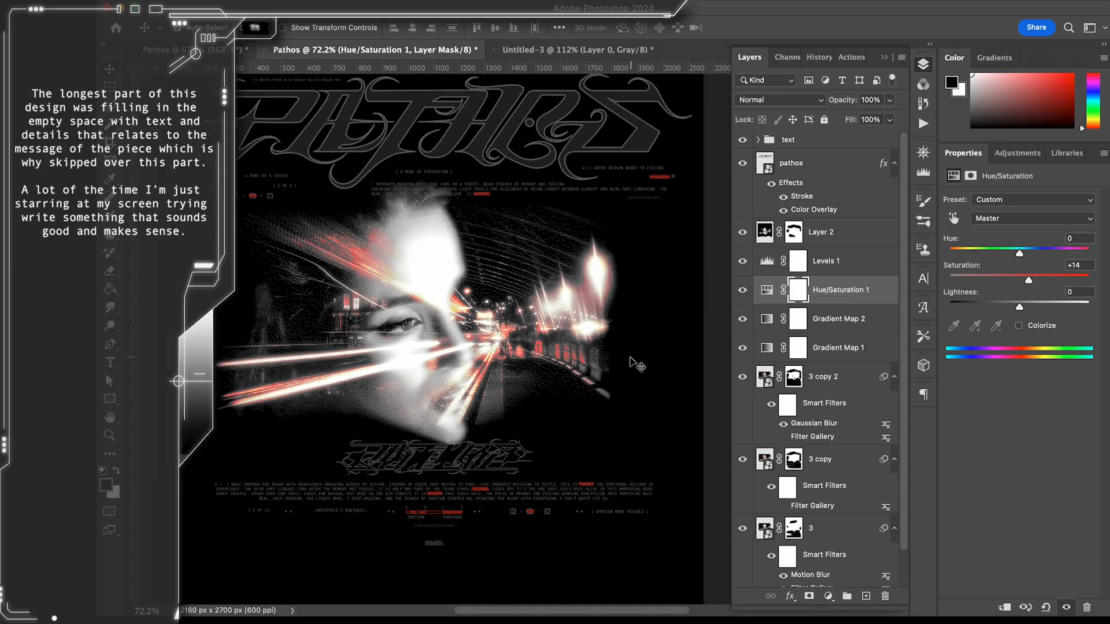
{"action": "scroll", "coordinate": [635, 364], "scroll_direction": "down", "scroll_amount": 1}
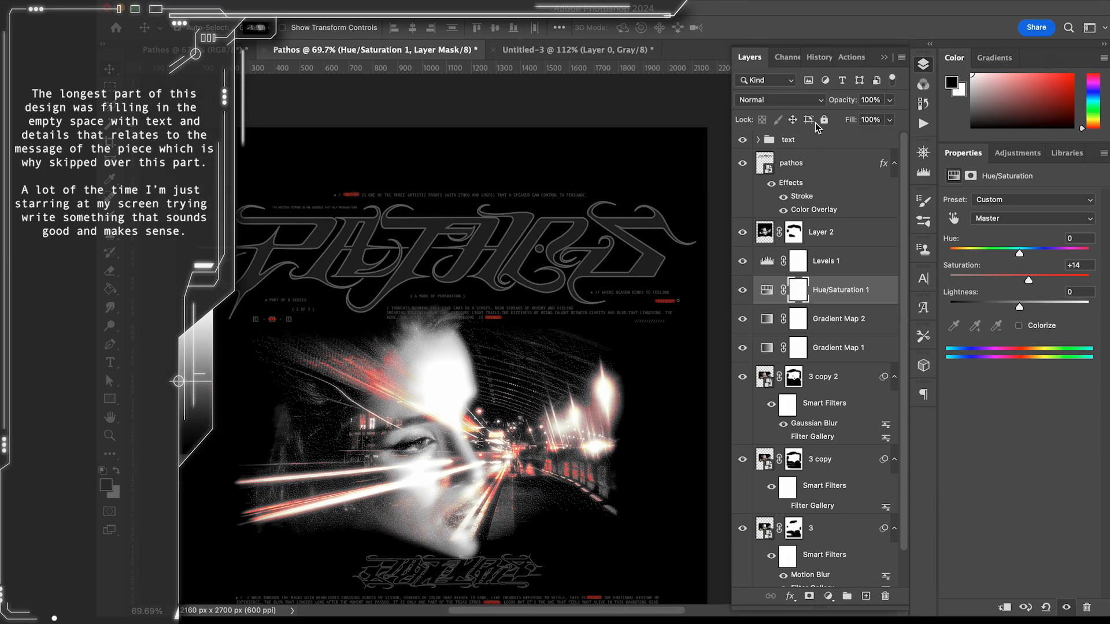
{"action": "left_click", "coordinate": [768, 140]}
{"action": "left_click", "coordinate": [757, 140]}
{"action": "scroll", "coordinate": [537, 328], "scroll_direction": "up", "scroll_amount": 4}
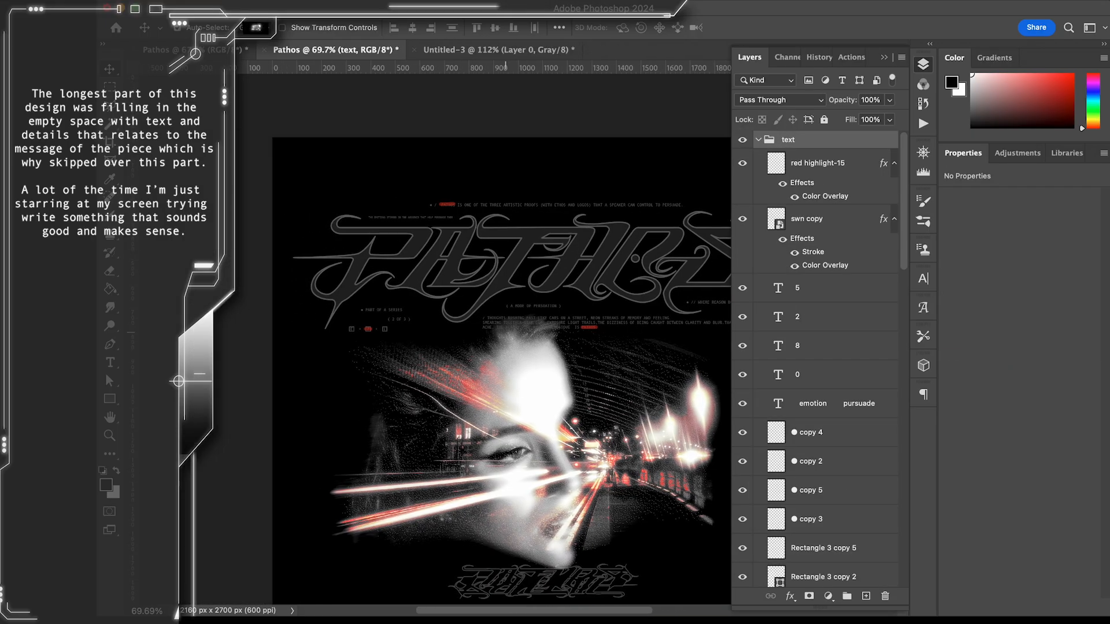